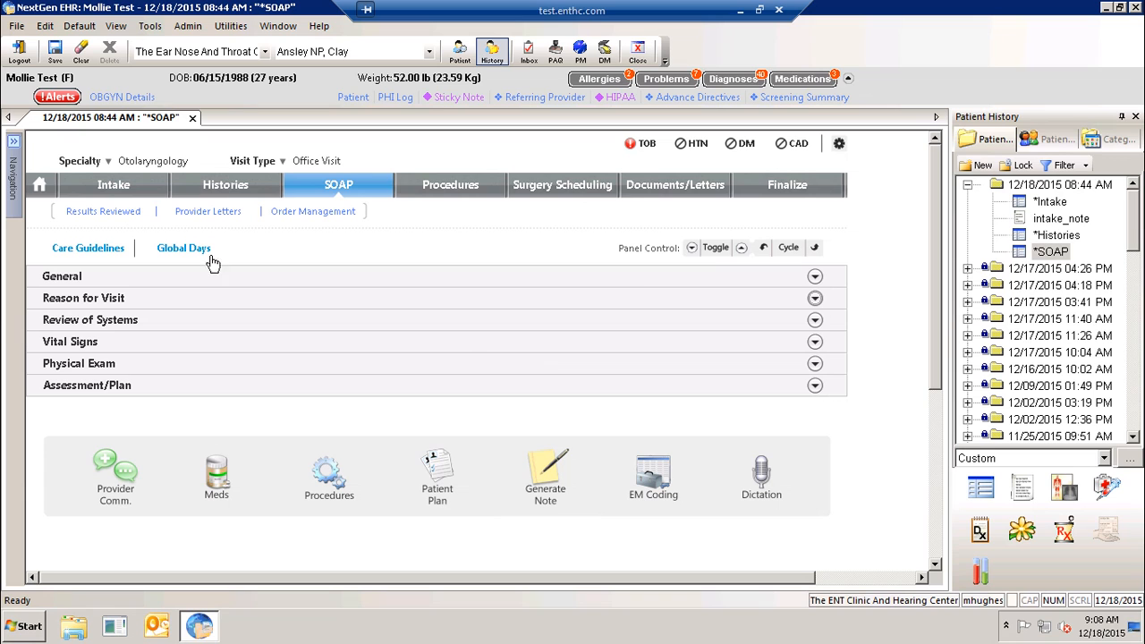
Expand all panels of the SOAP template and collapse the General section
left_click(694, 249)
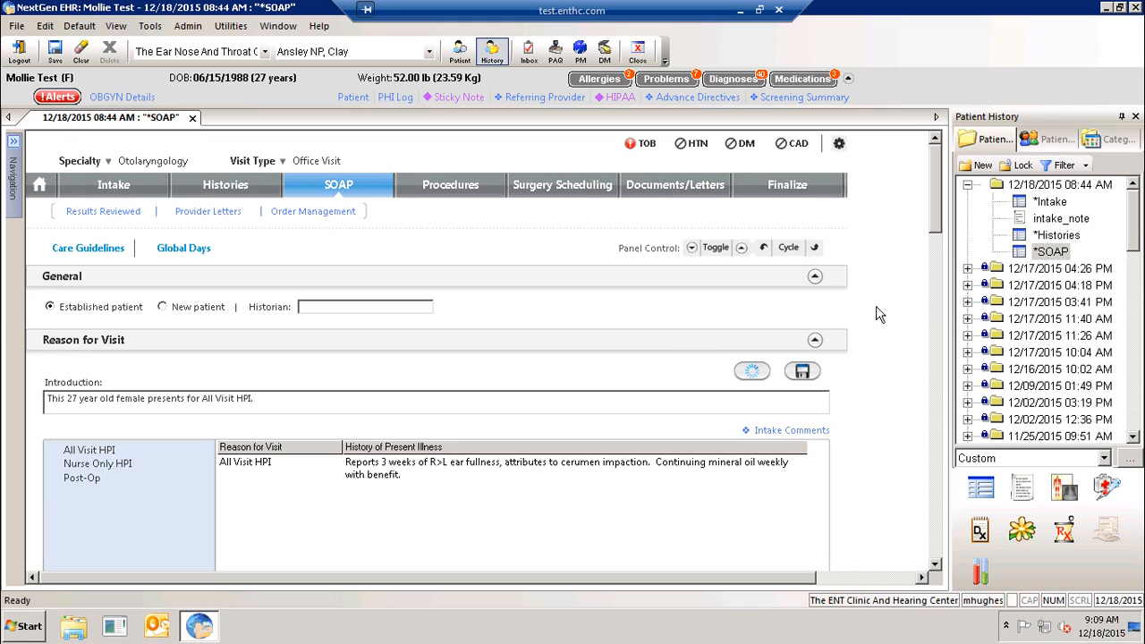
left_click(814, 278)
Review the All Visit HPI details and the Intake Comments under Reason for Visit, closing both windows
scroll(505, 475, "down", 3)
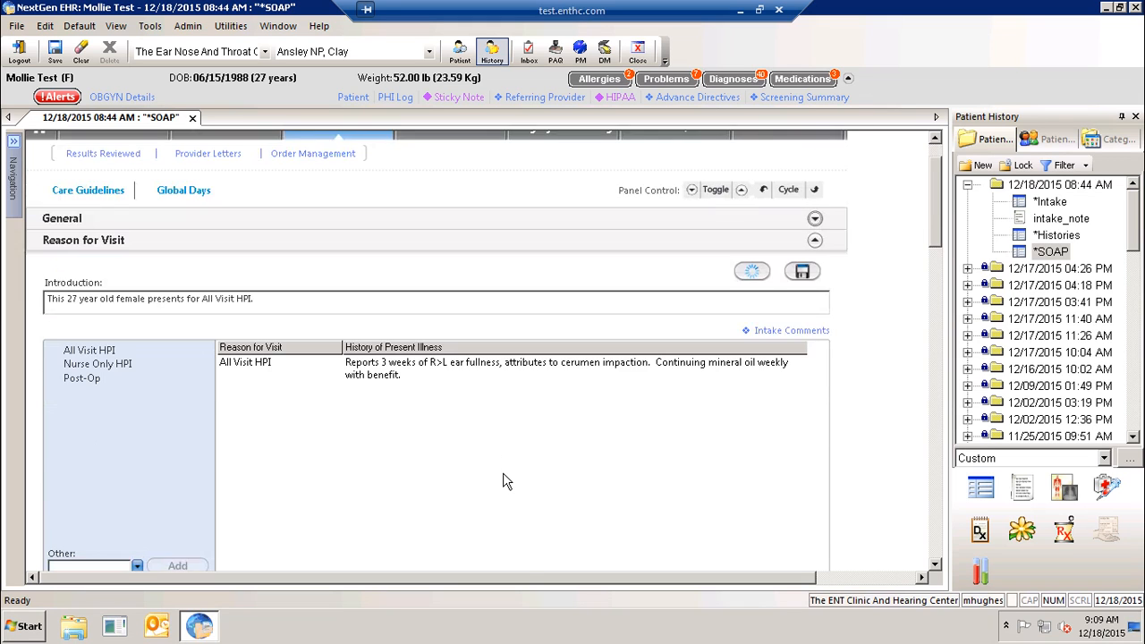
scroll(507, 472, "down", 1)
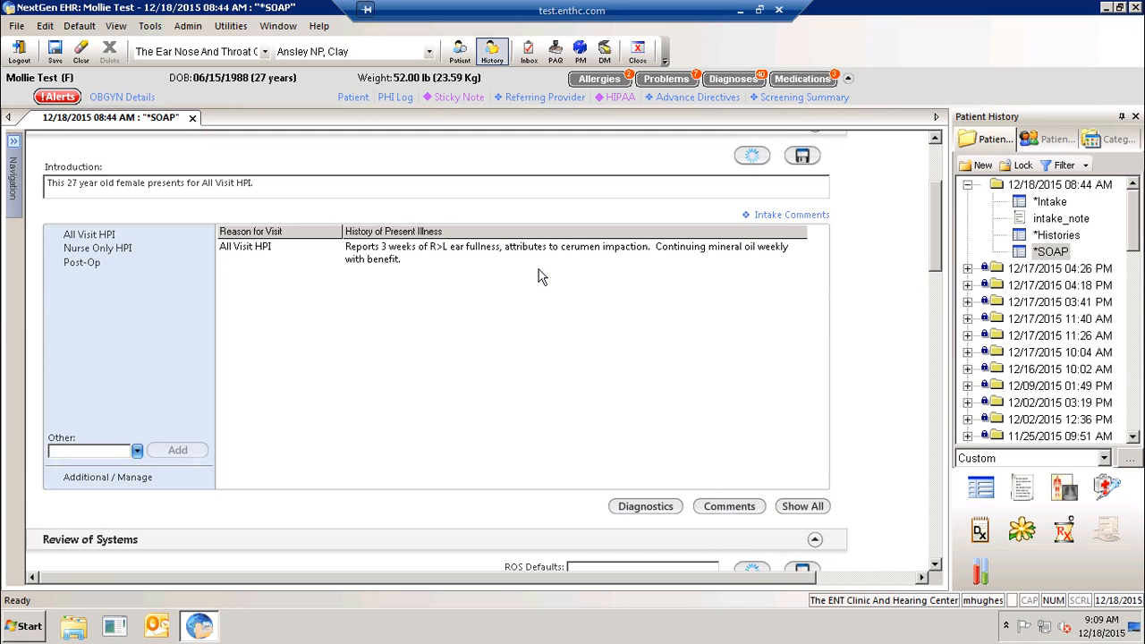
double_click(539, 276)
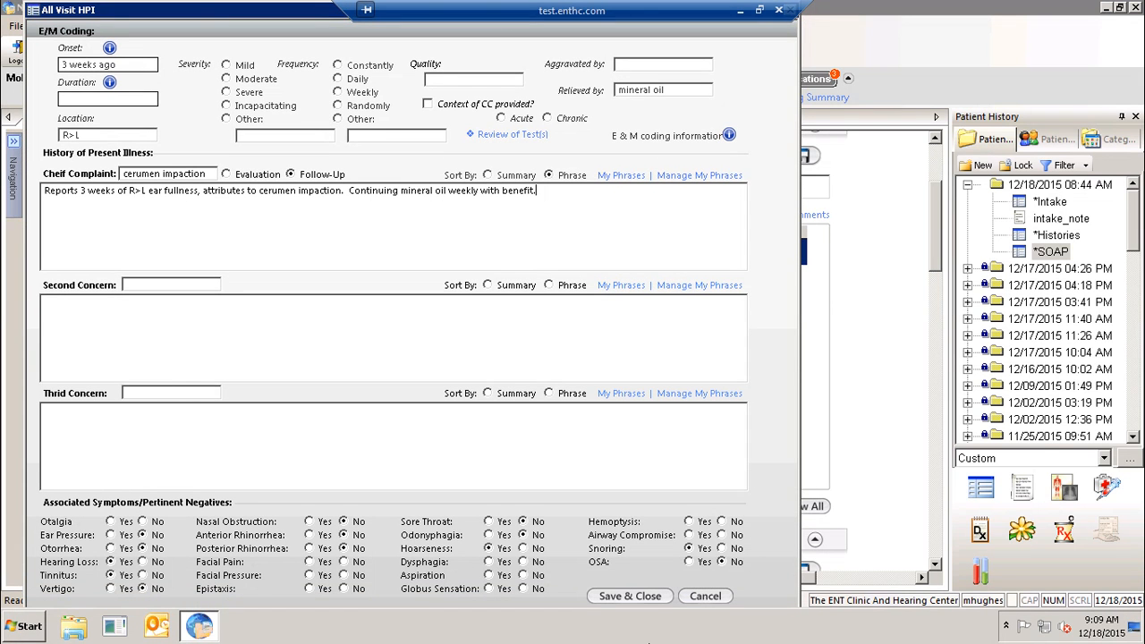
left_click(652, 596)
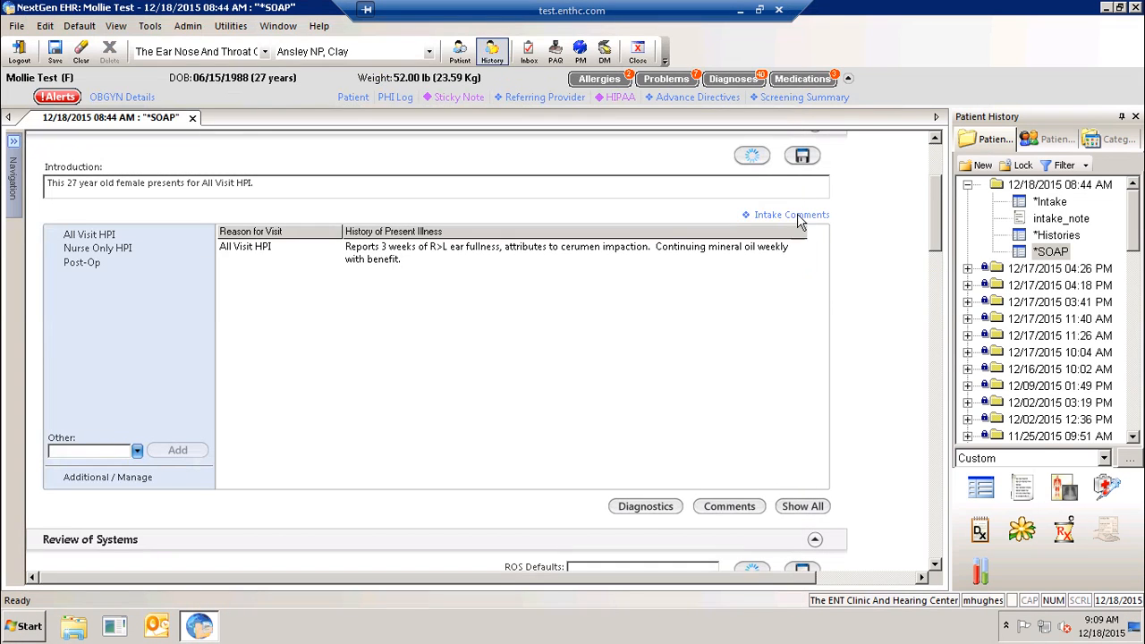
left_click(796, 216)
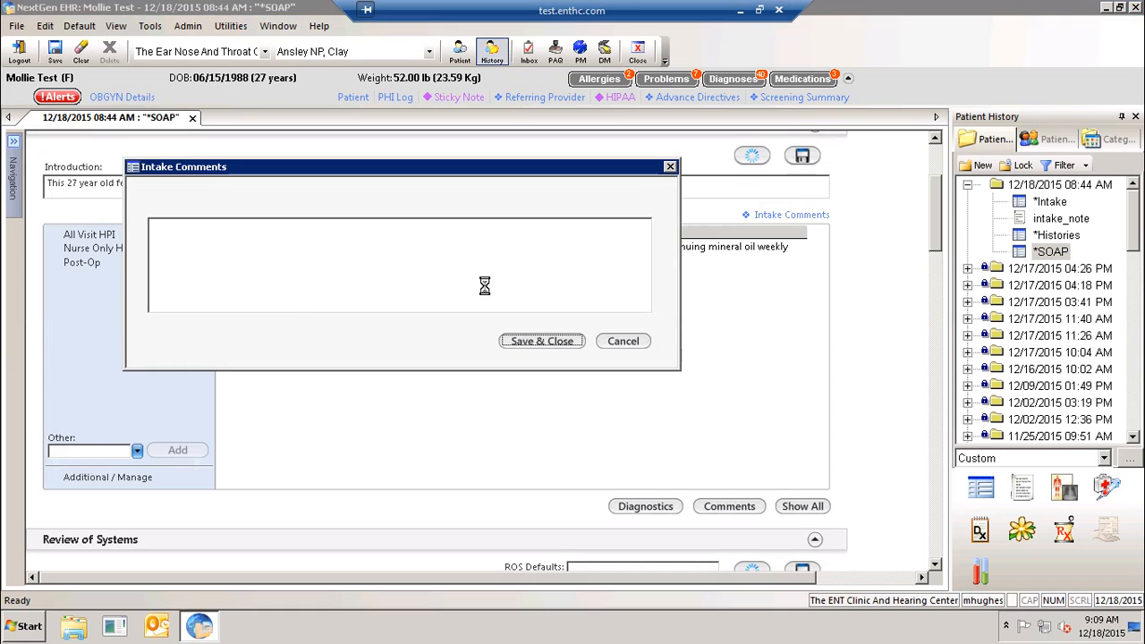
left_click(672, 174)
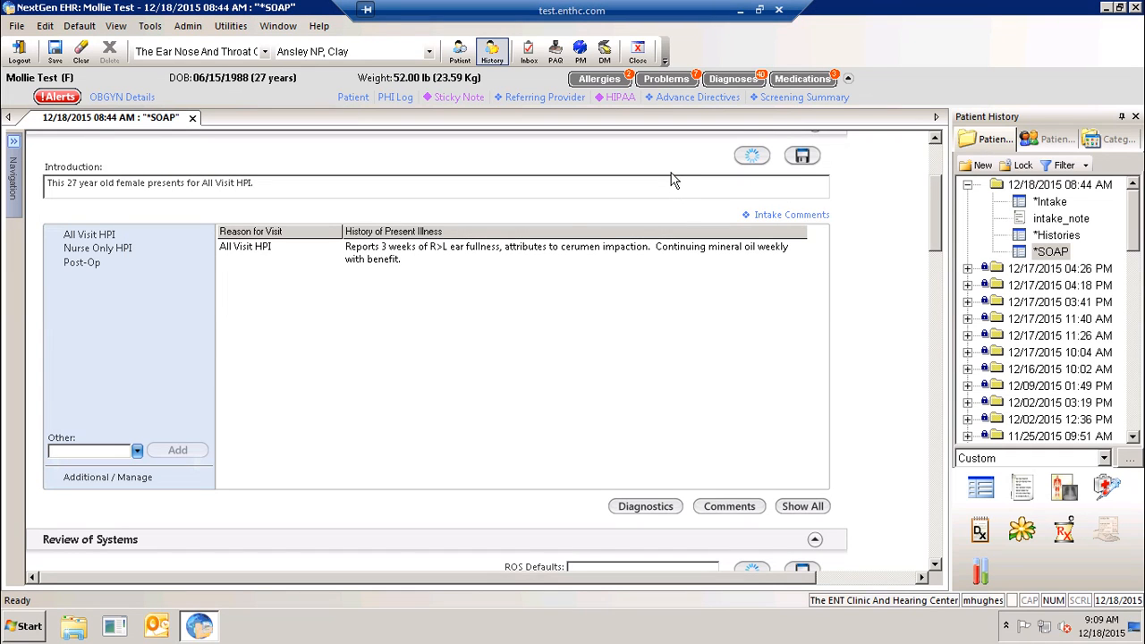
Collapse the Reason for Visit, Review of Systems and Vital Signs sections
scroll(707, 274, "up", 2)
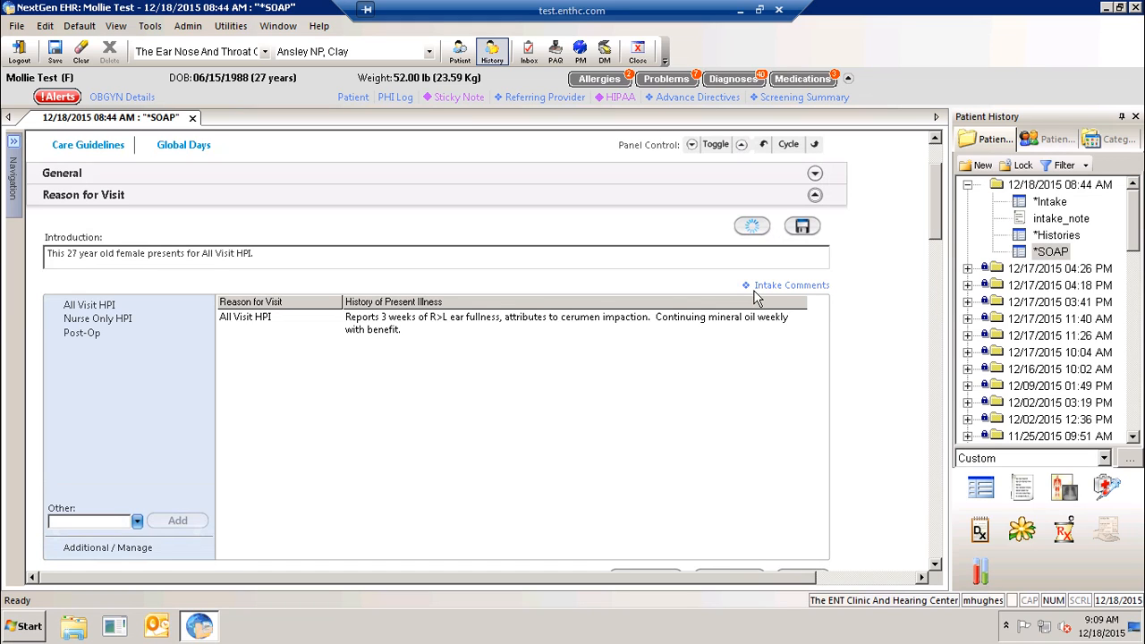
left_click(814, 195)
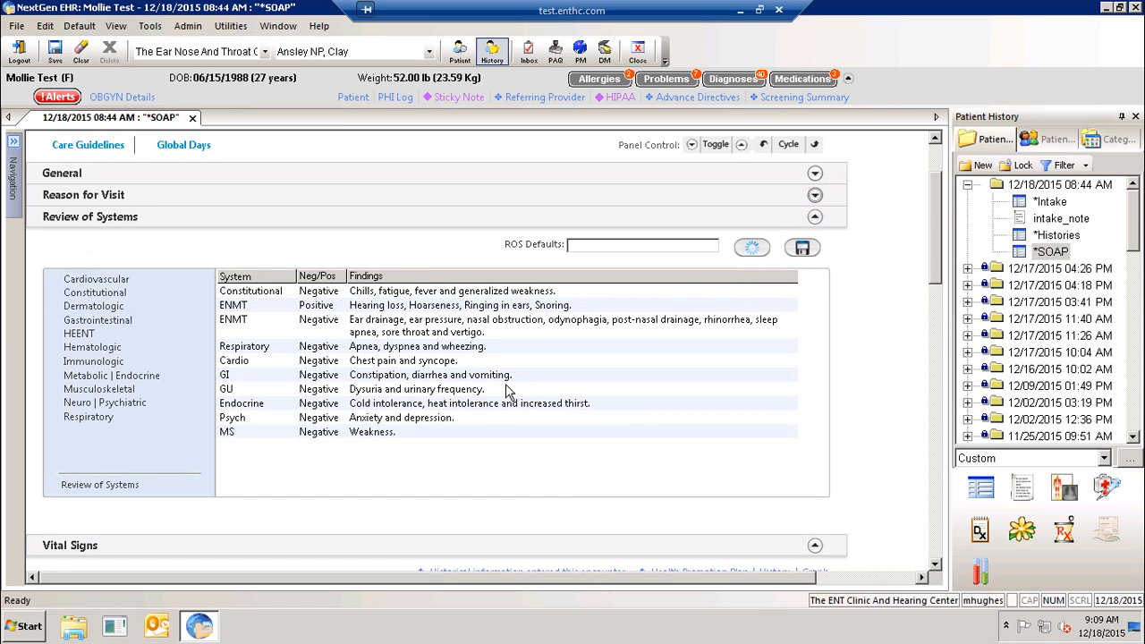
left_click(814, 218)
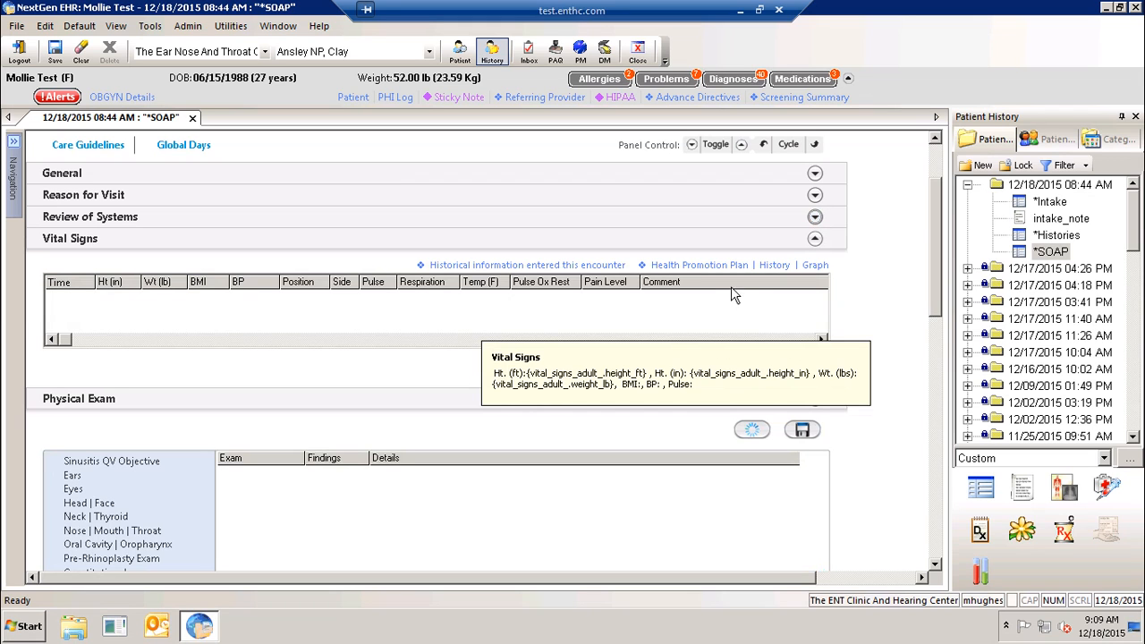
left_click(814, 239)
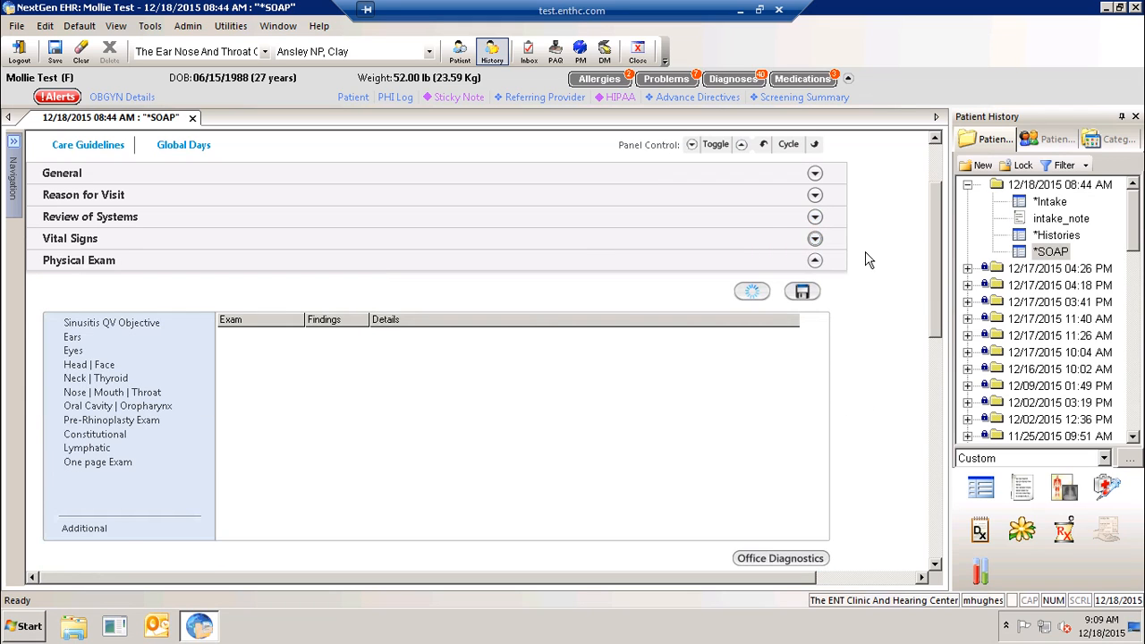
View the One page Exam template from the Physical Exam section and close it without saving
scroll(869, 261, "up", 2)
scroll(869, 260, "down", 1)
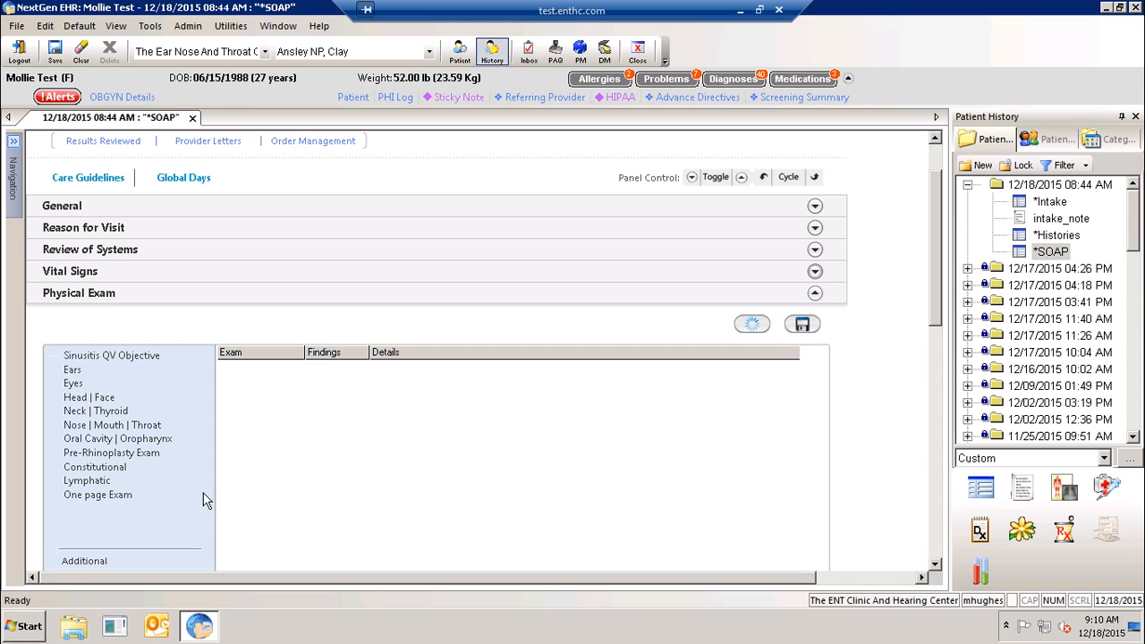
left_click(105, 499)
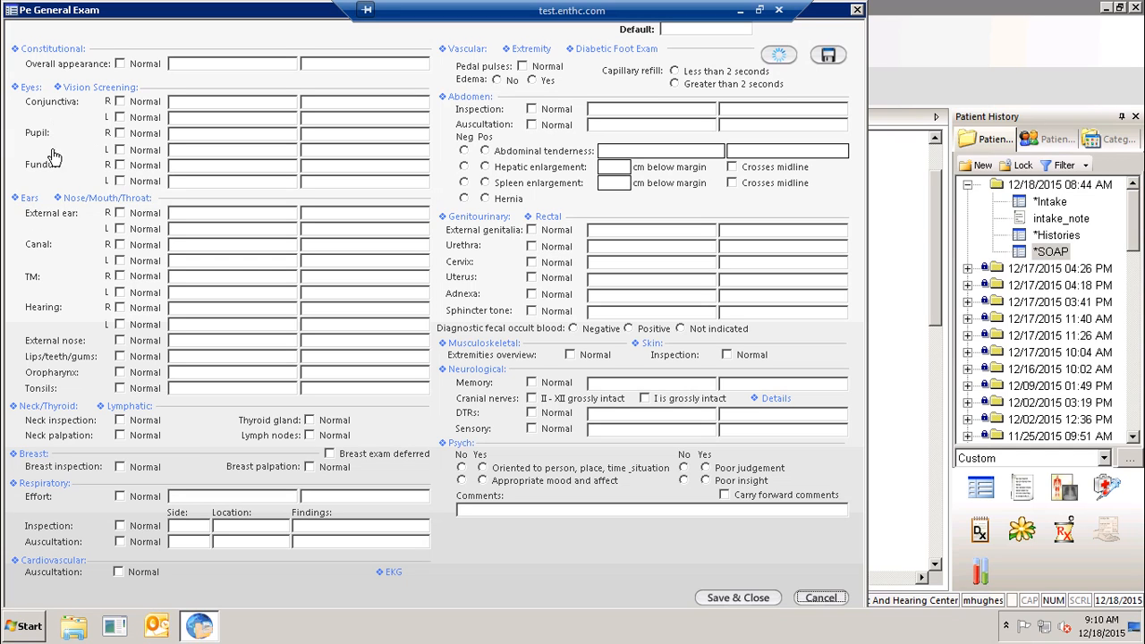
left_click(855, 12)
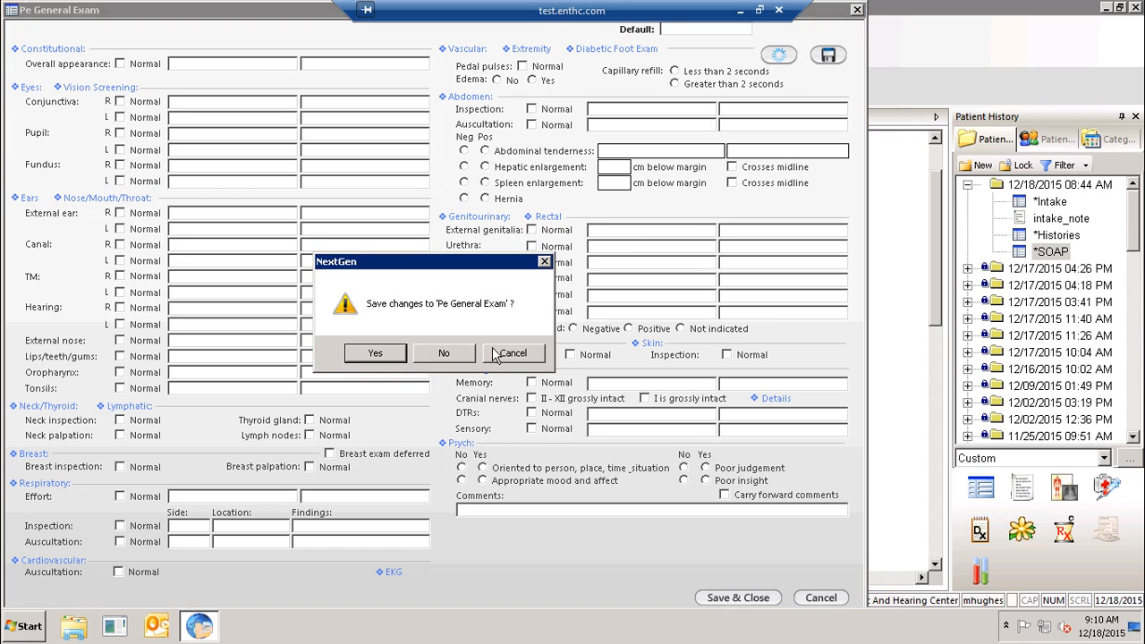
left_click(448, 354)
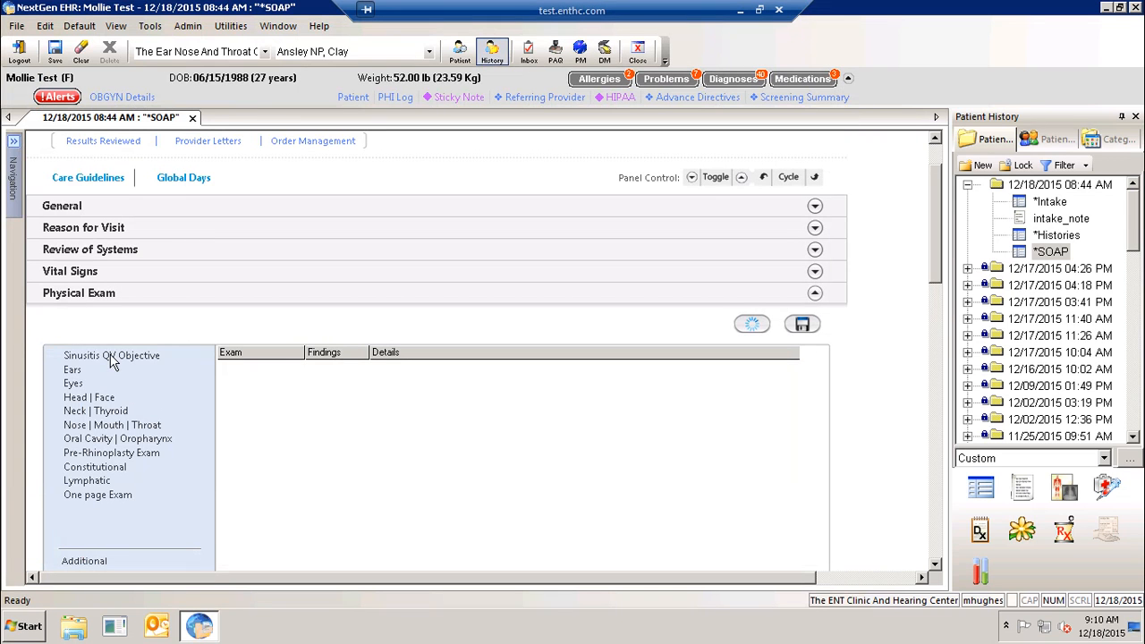
View the Sinusitis QV Objective exam template and close it without saving
left_click(109, 355)
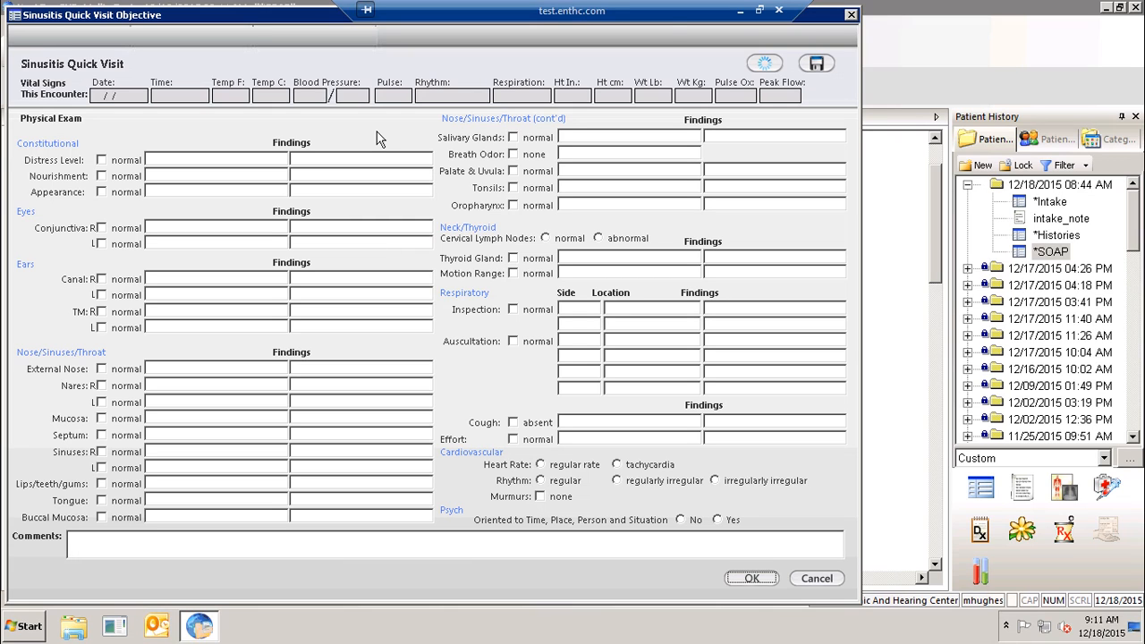
left_click(852, 17)
left_click(474, 346)
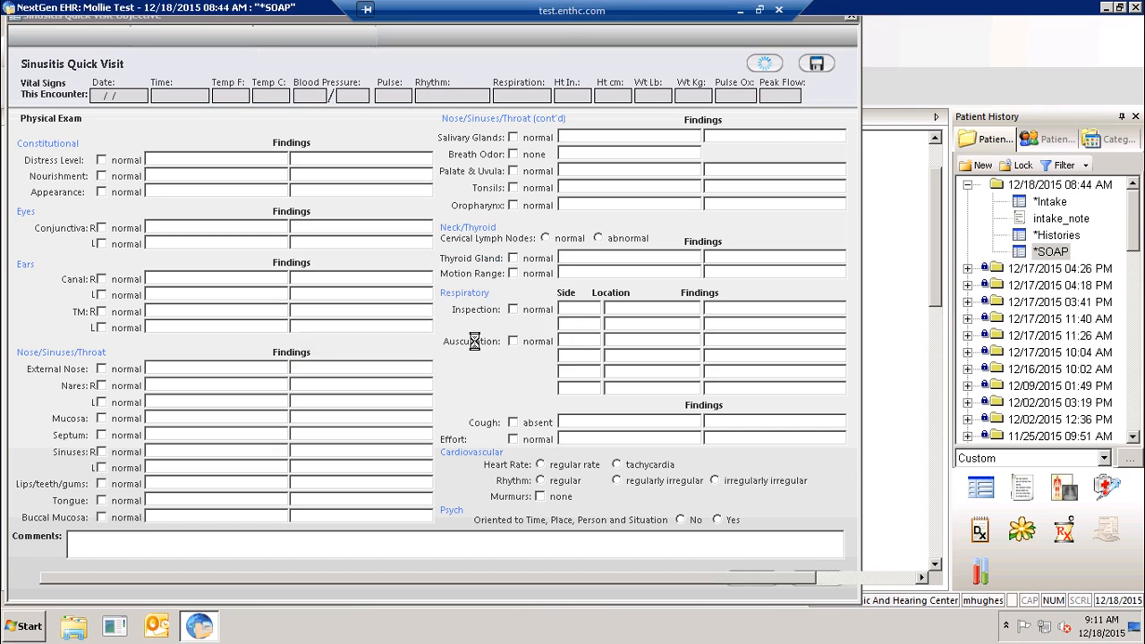
Load the saved default set EP into the Physical Exam section and review the filled-in findings
left_click(750, 326)
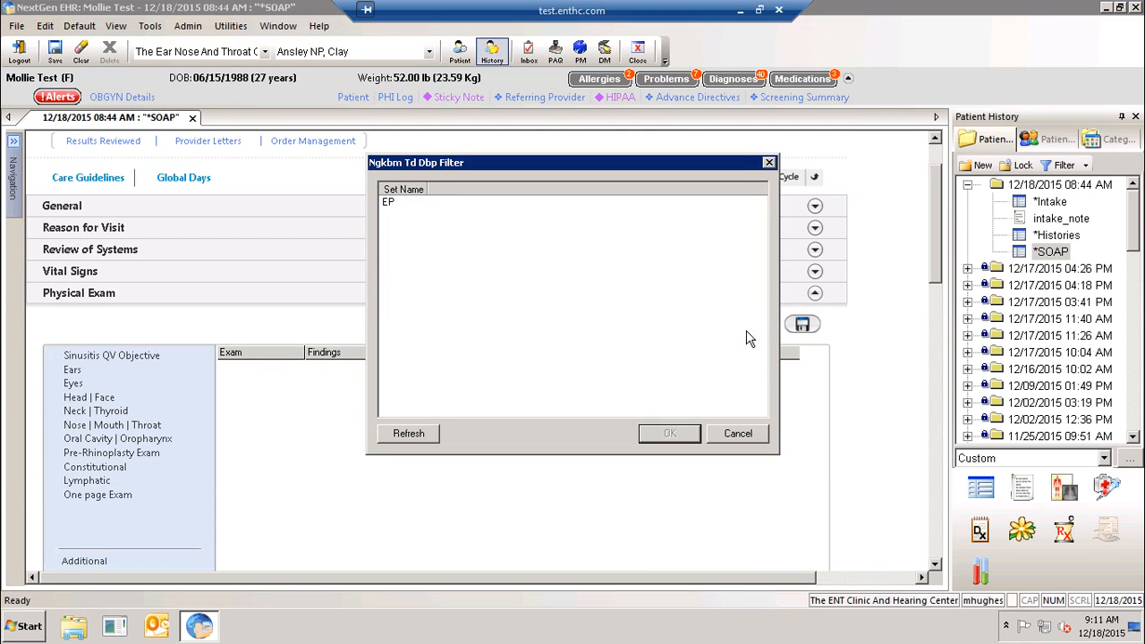
double_click(390, 202)
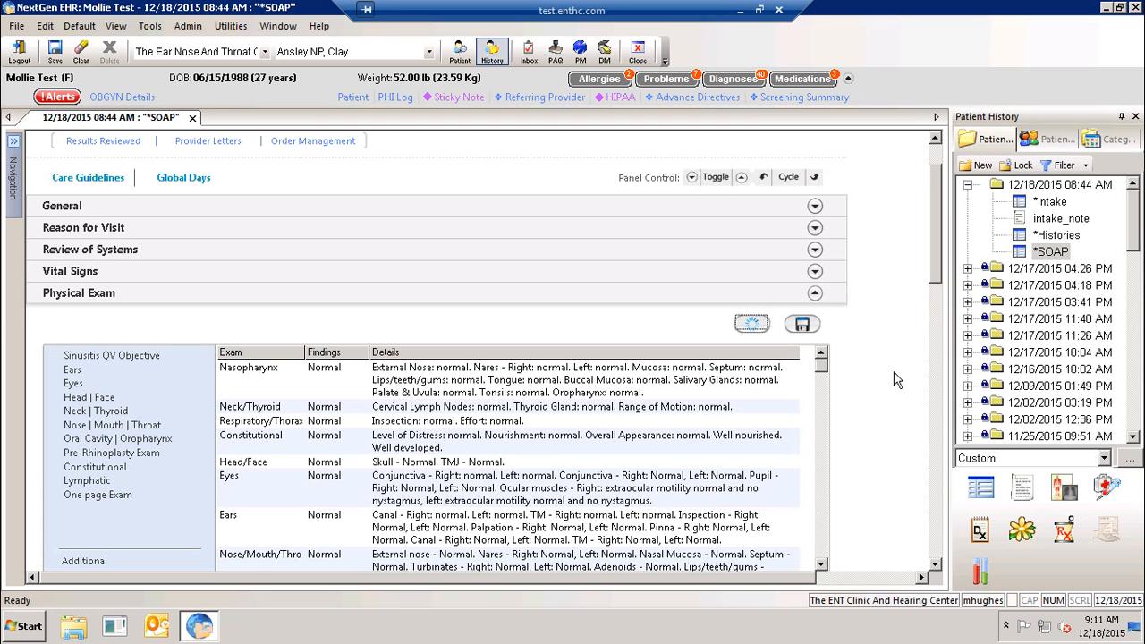
scroll(925, 319, "down", 4)
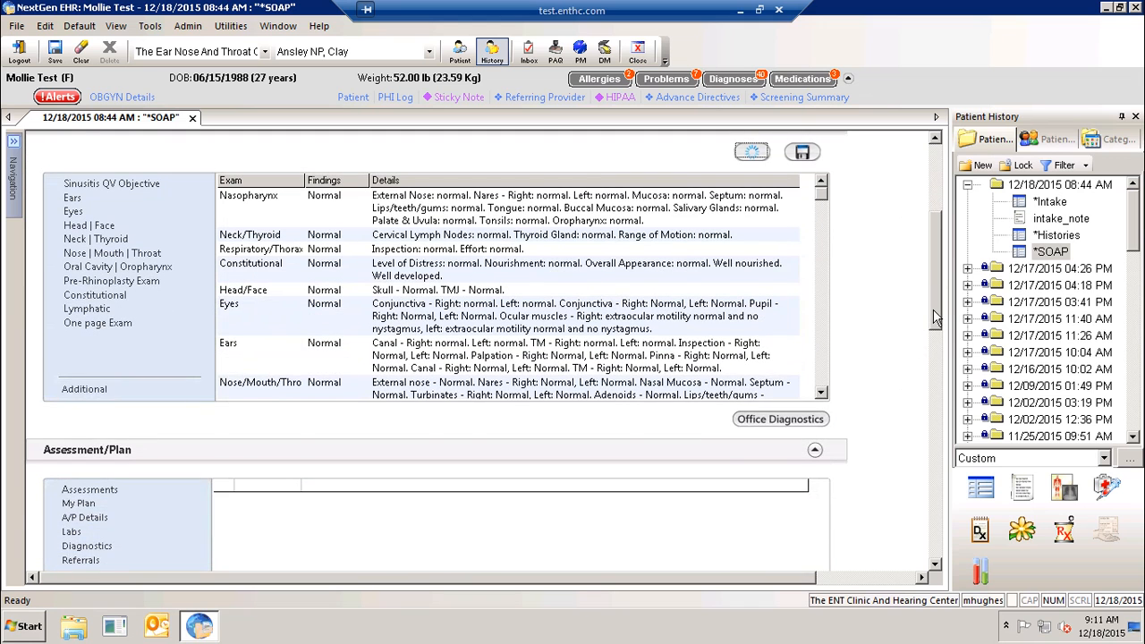
scroll(932, 304, "up", 2)
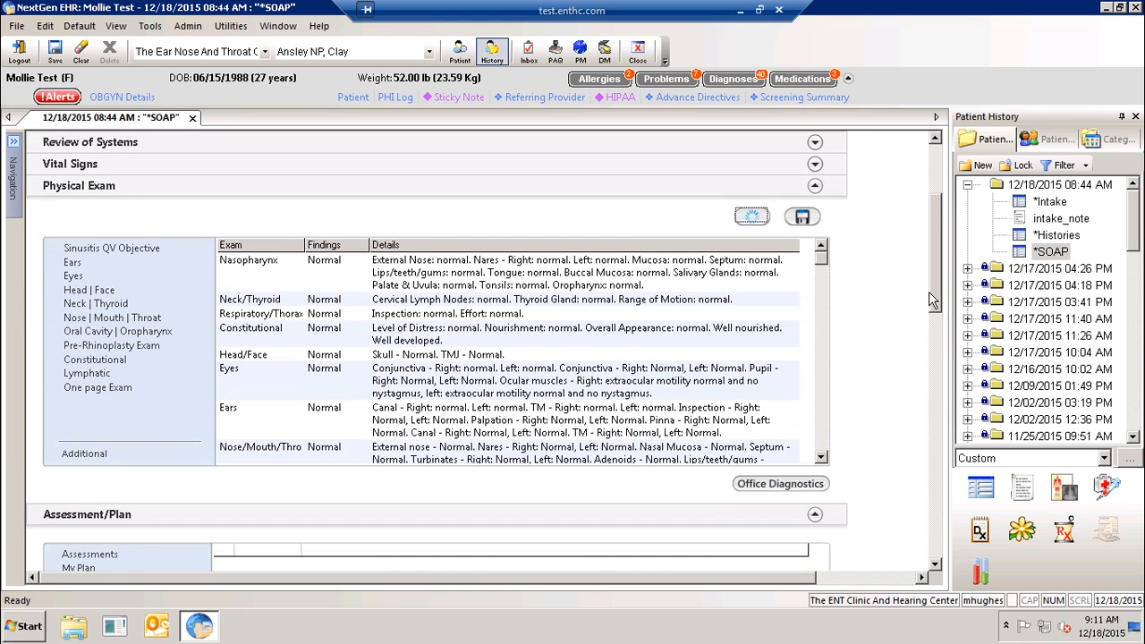
scroll(921, 322, "up", 3)
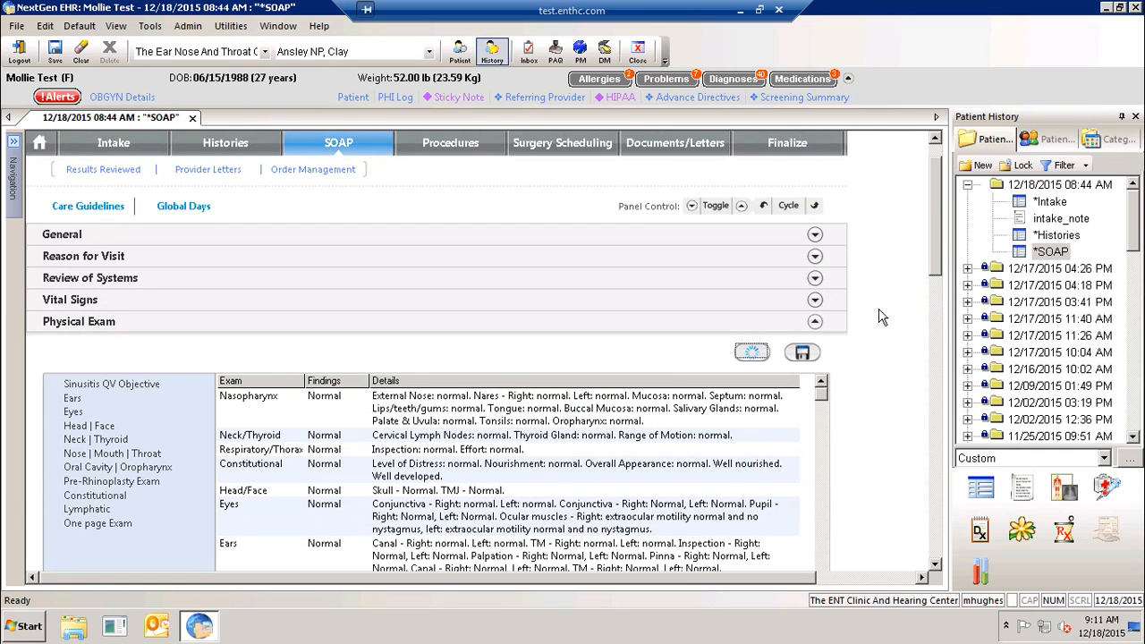
scroll(304, 421, "up", 1)
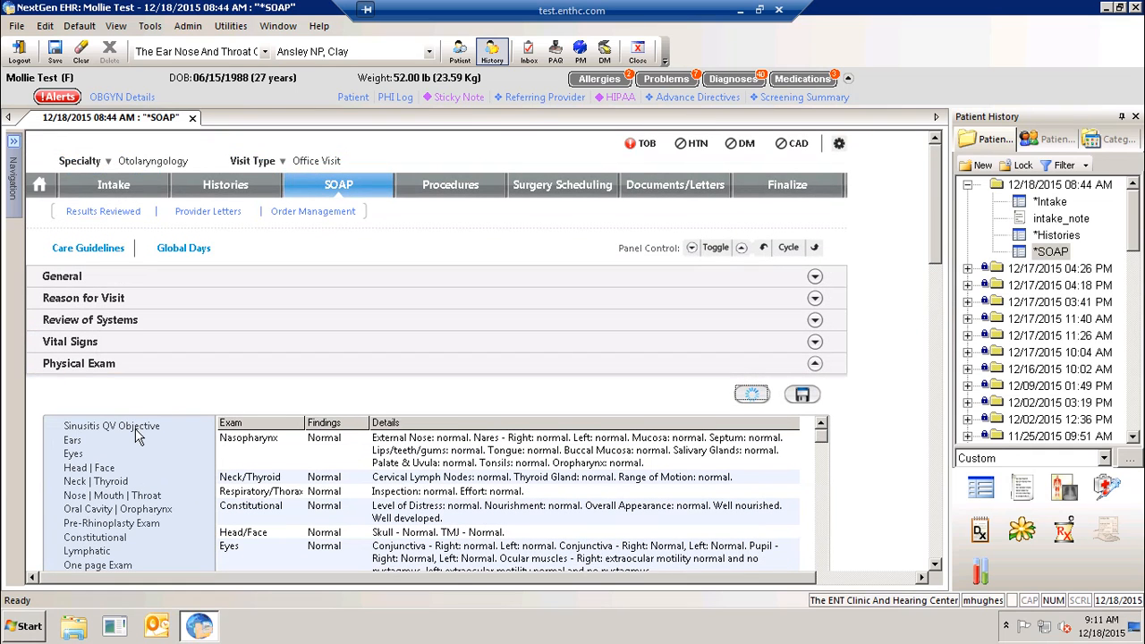
Open the Sinusitis QV Objective exam and examine its detailed Eyes and Ears exam pages
scroll(139, 453, "down", 2)
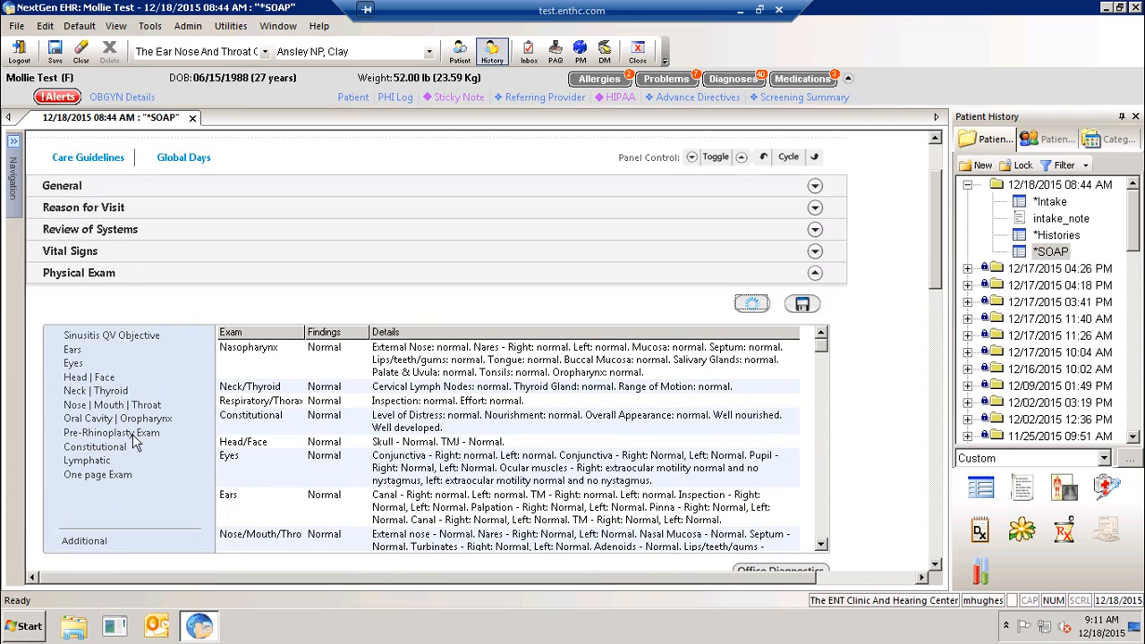
left_click(114, 336)
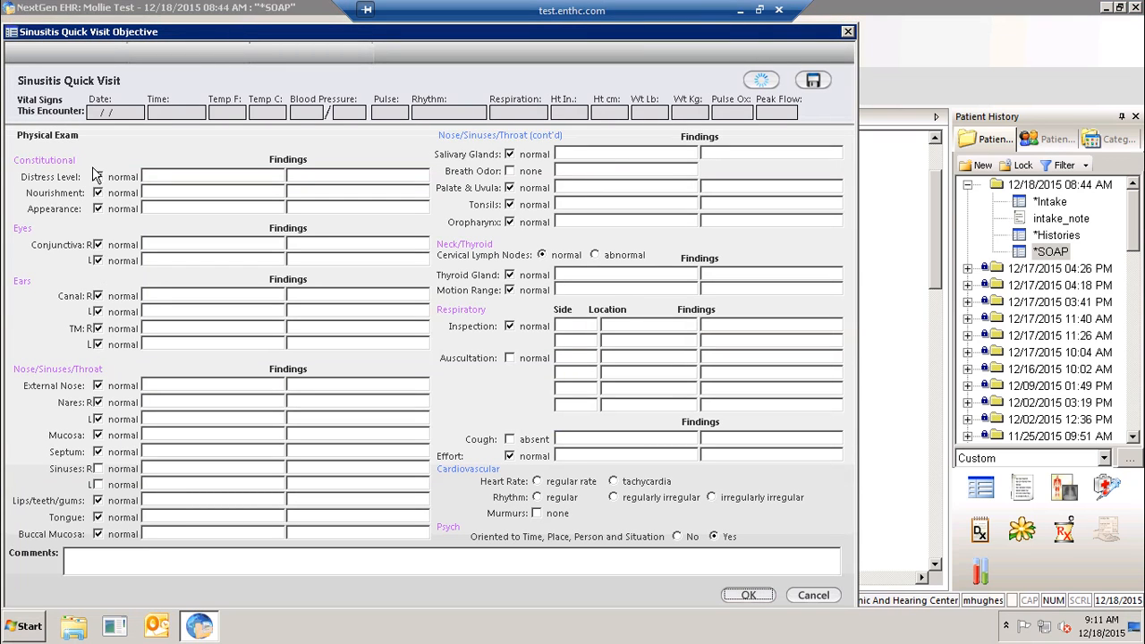
left_click(20, 231)
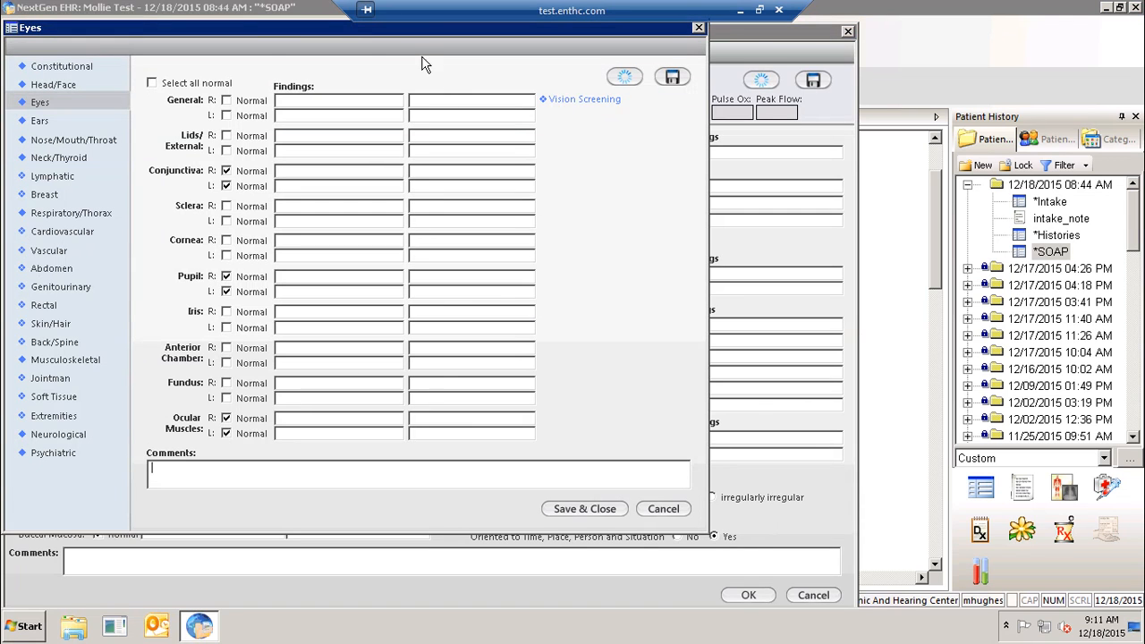
left_click(39, 121)
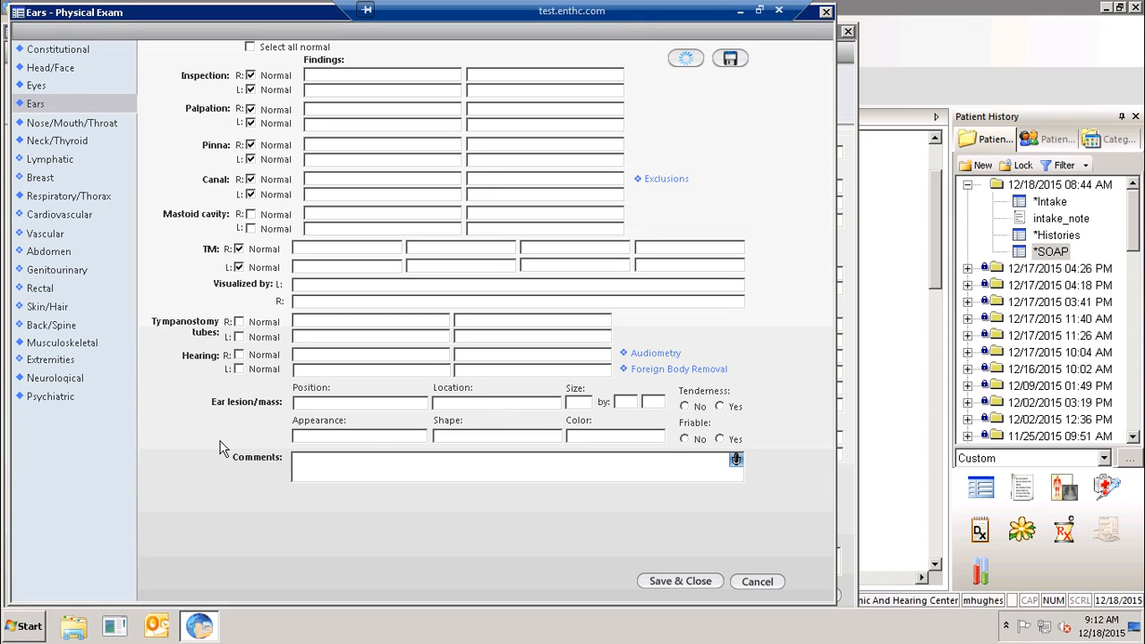
In the Nose/Mouth/Throat exam, set the septum finding to displacement to the left and the tonsils to 2+
left_click(89, 122)
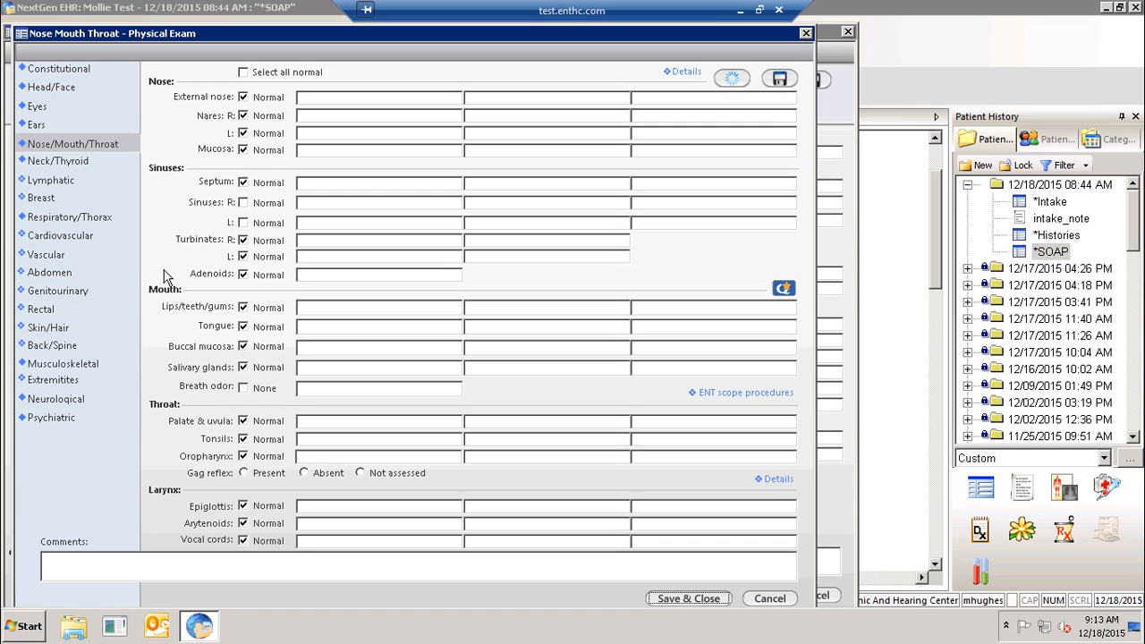
left_click(317, 182)
double_click(475, 220)
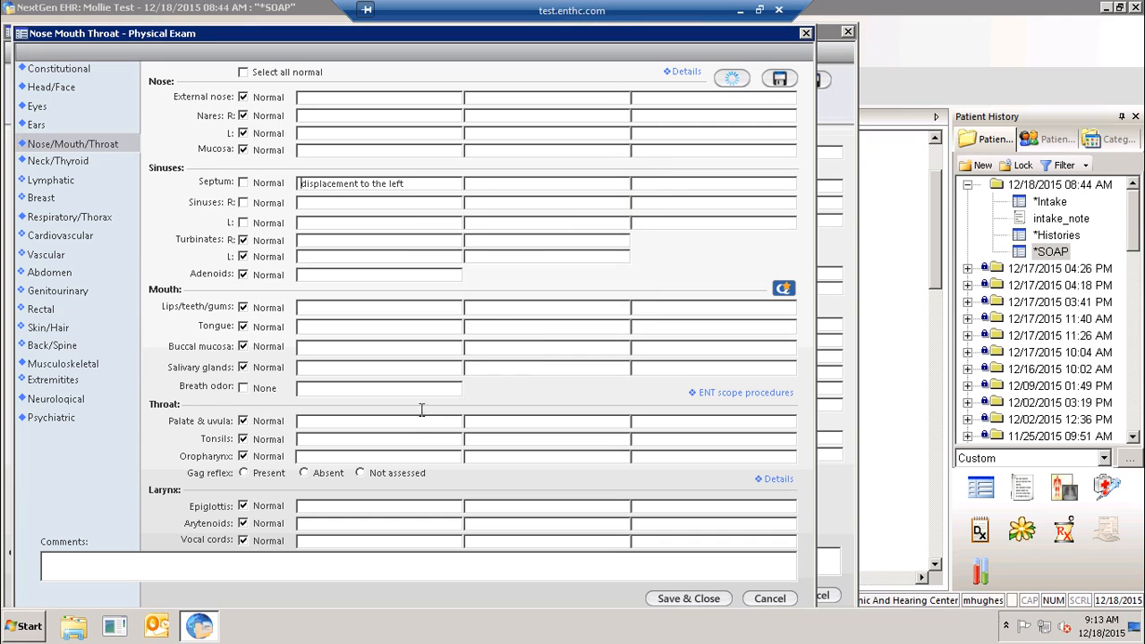
left_click(327, 440)
double_click(452, 294)
Set the nasal mucosa finding to mild erythema
left_click(319, 149)
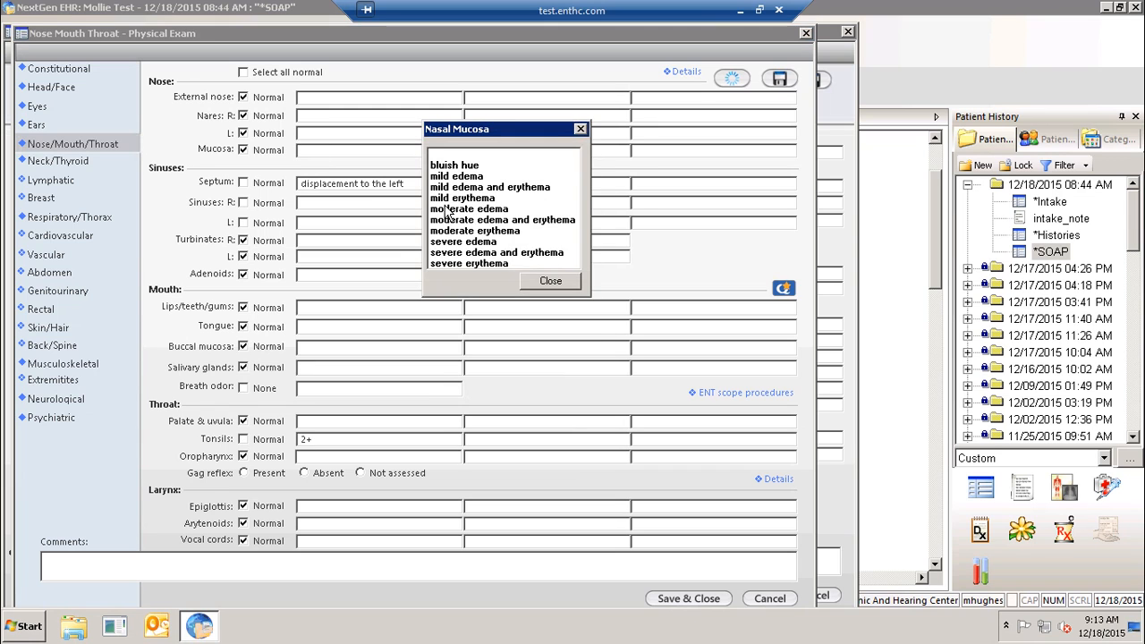
left_click(452, 198)
left_click(452, 198)
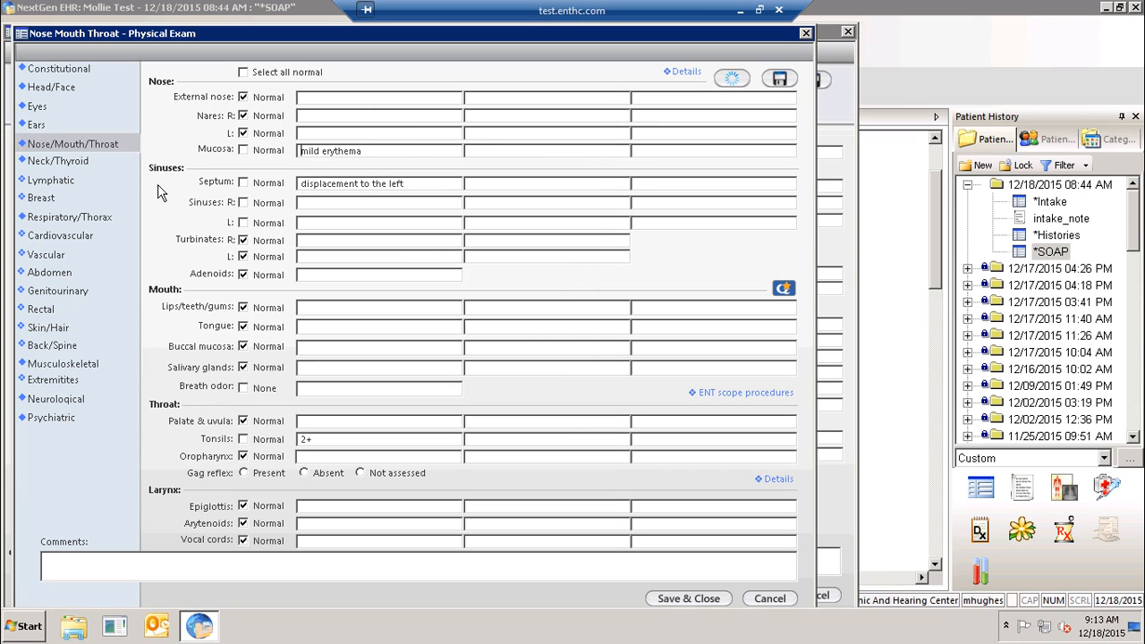
left_click(528, 187)
Open the Neck/Thyroid exam, view the Neck Mass detail form and close it, accepting the save
left_click(76, 161)
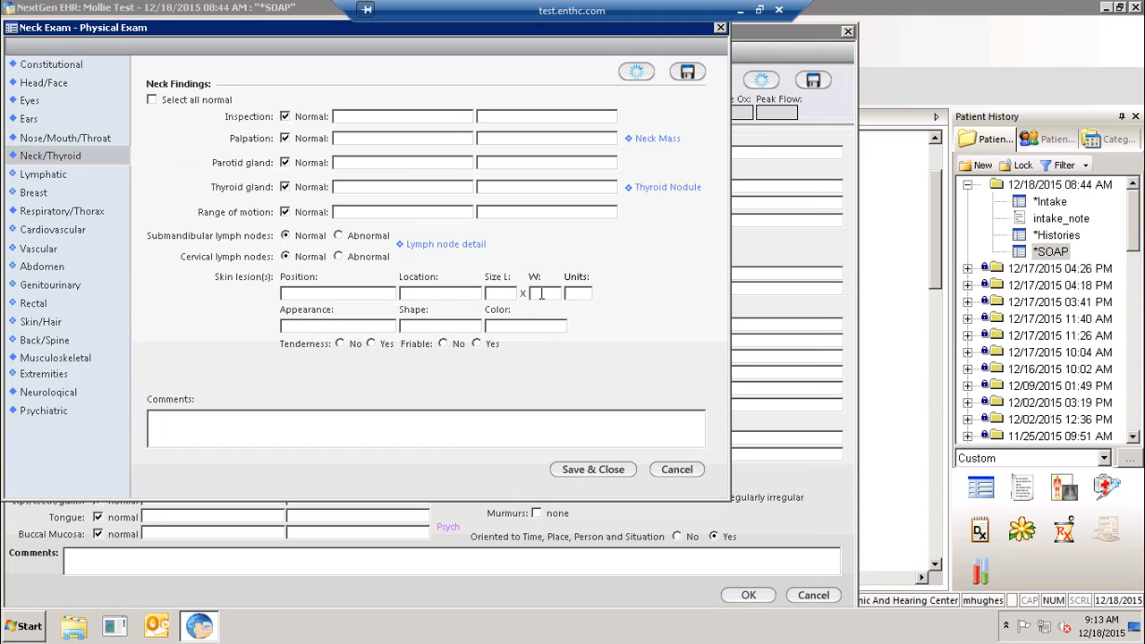
left_click(654, 138)
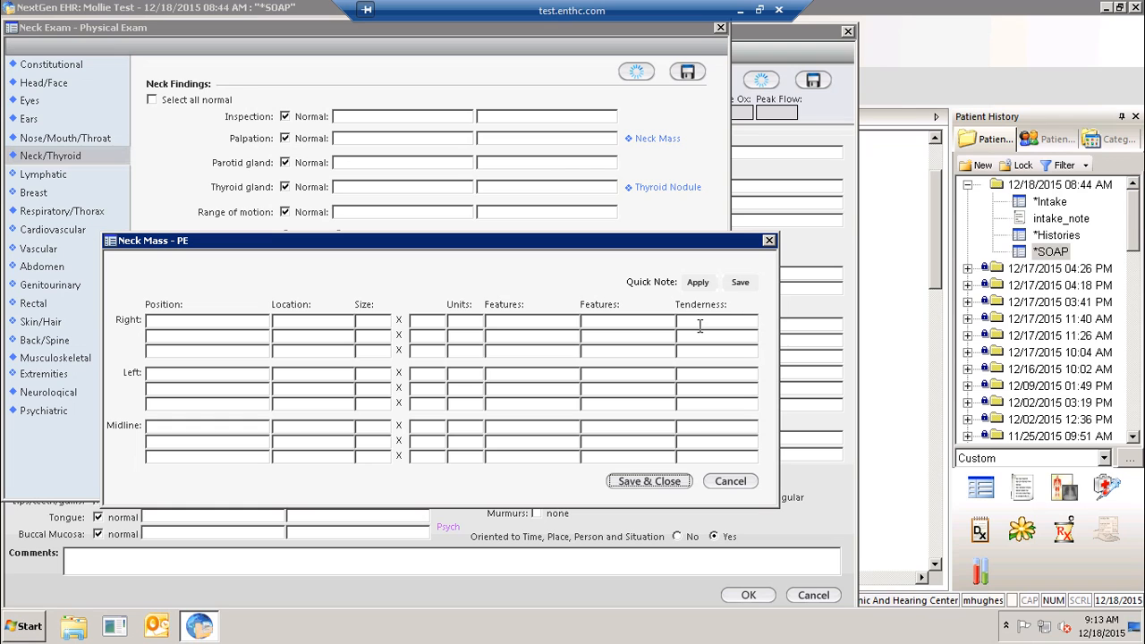
left_click(768, 239)
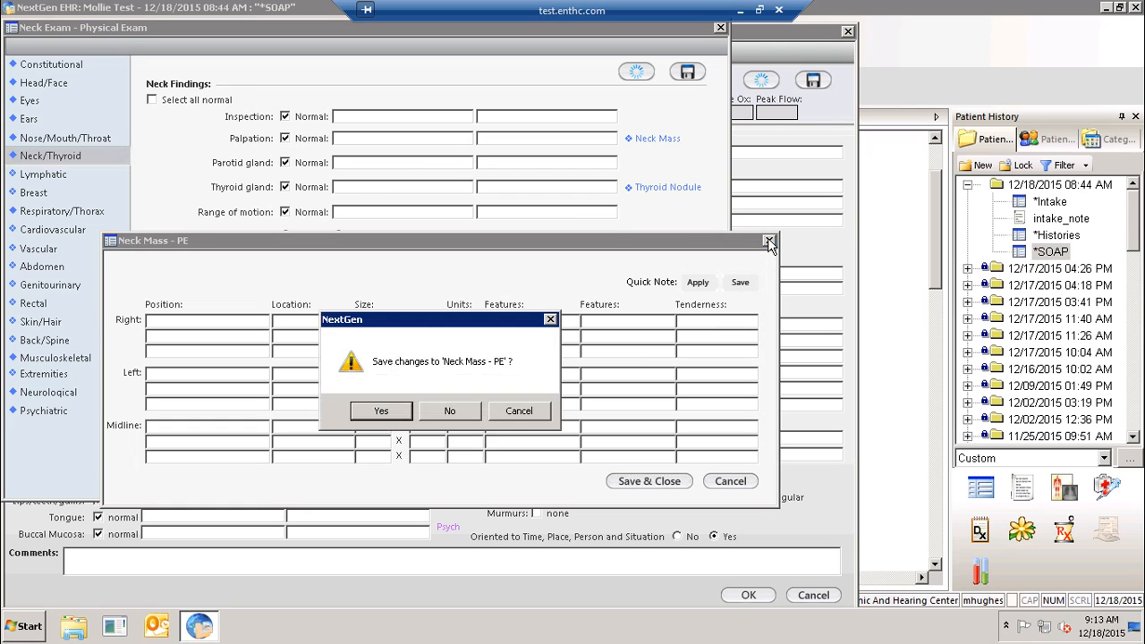
left_click(403, 413)
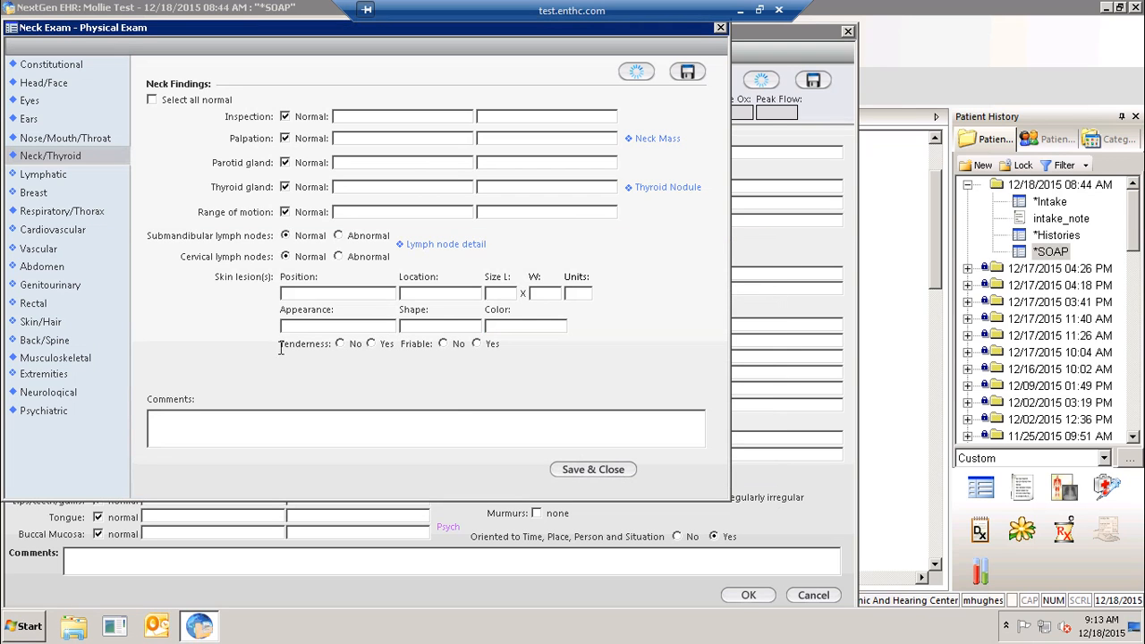
Examine the detailed Lymphatic, Skin/Hair, Head/Face and Neurological pages of the physical exam
left_click(43, 179)
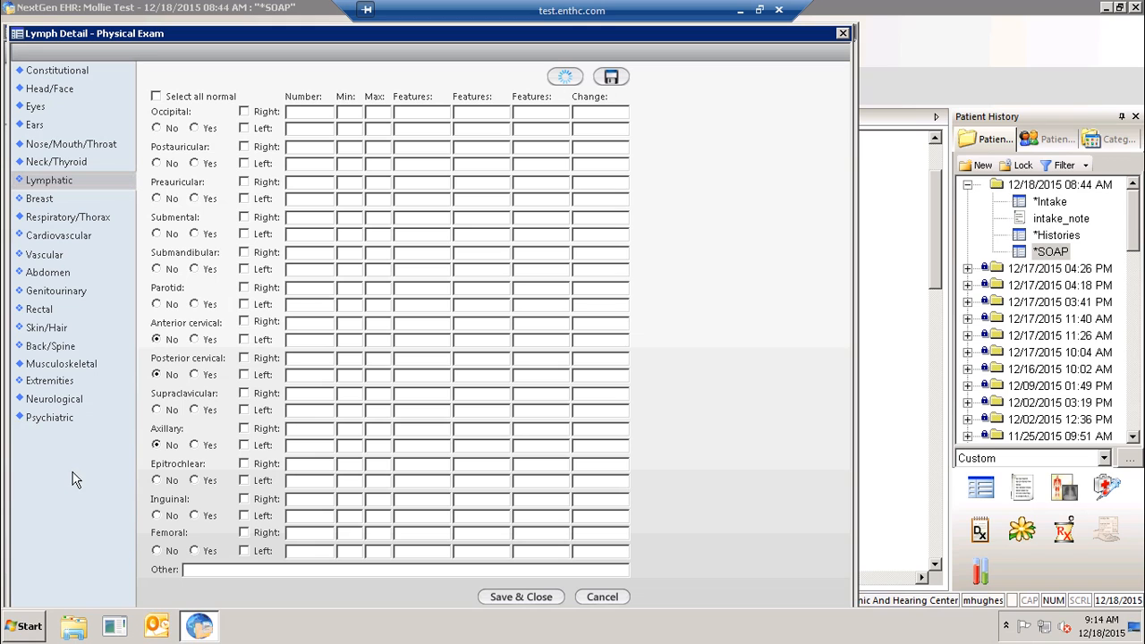
left_click_drag(153, 39, 166, 18)
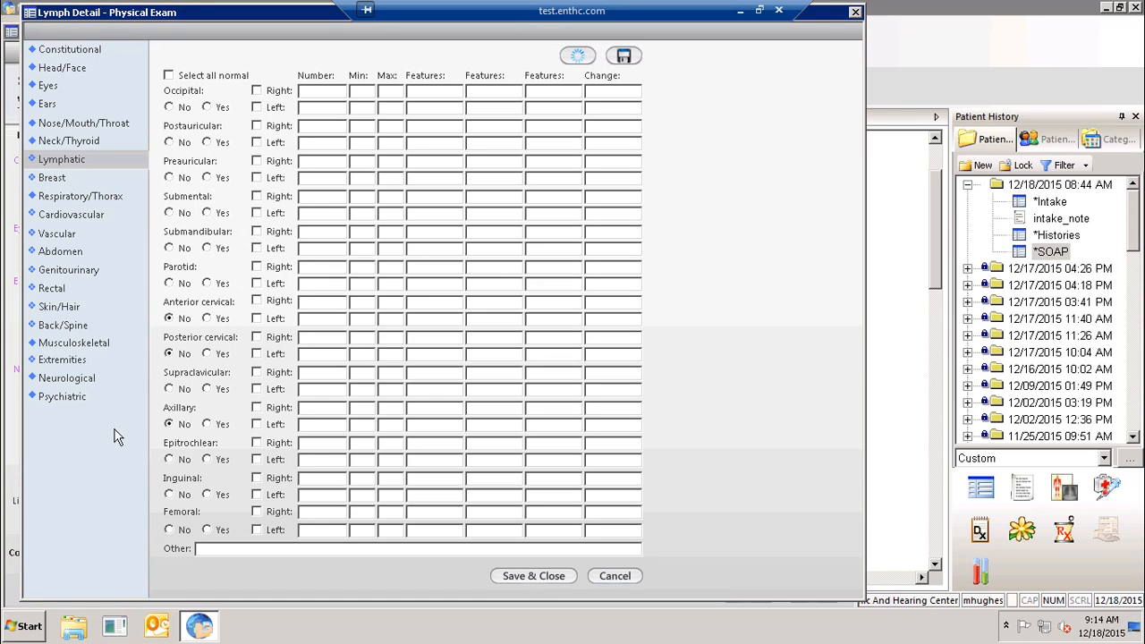
left_click(54, 307)
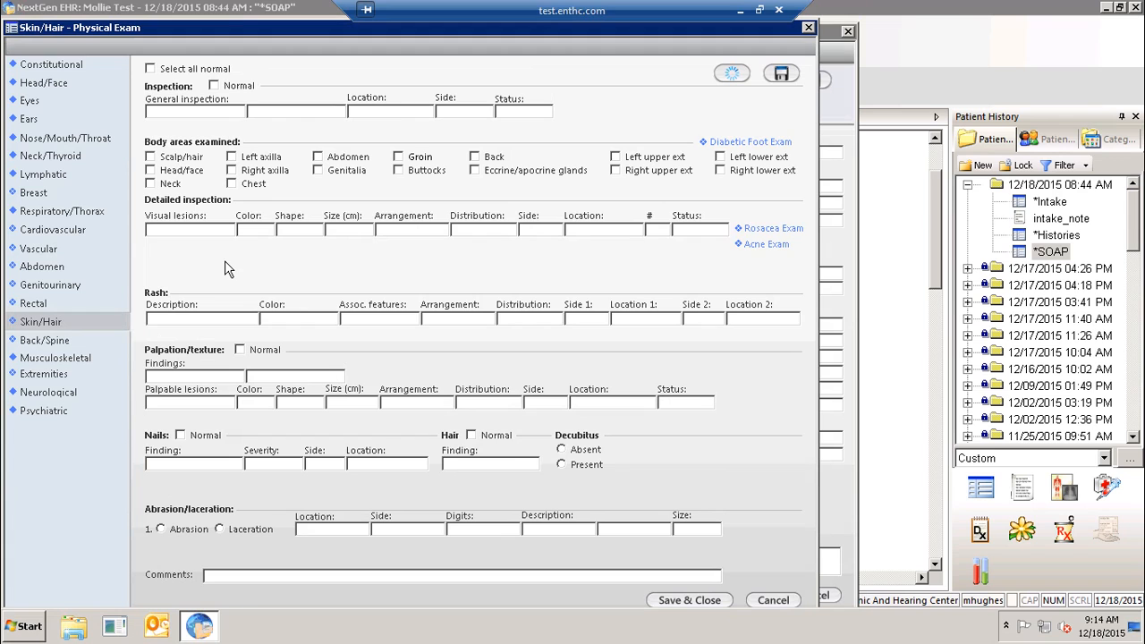
left_click(33, 86)
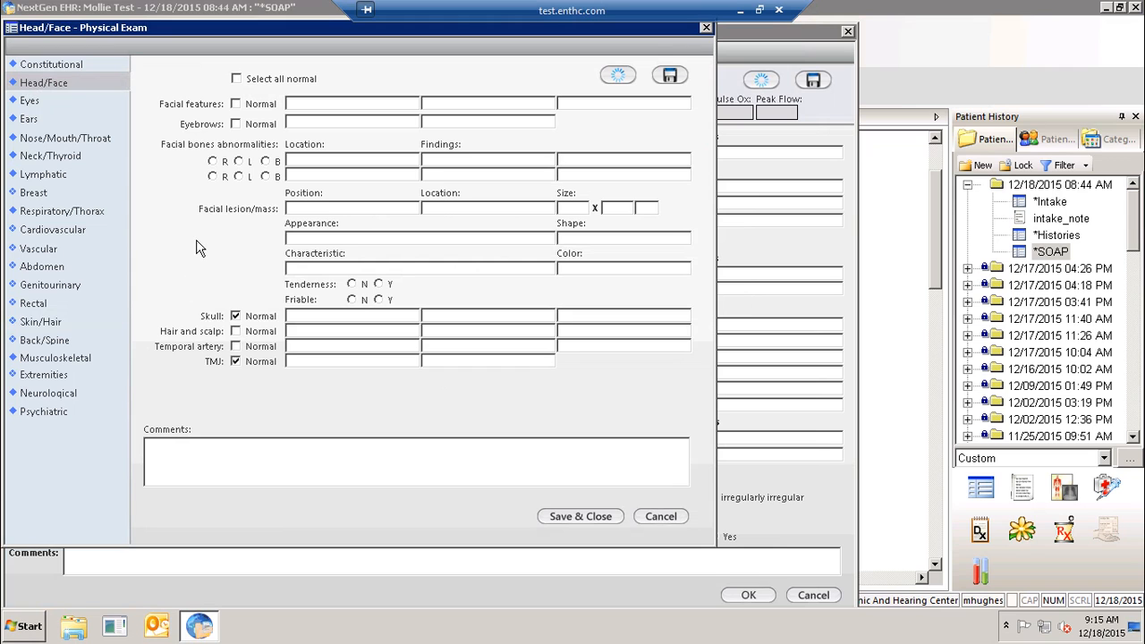
left_click(65, 393)
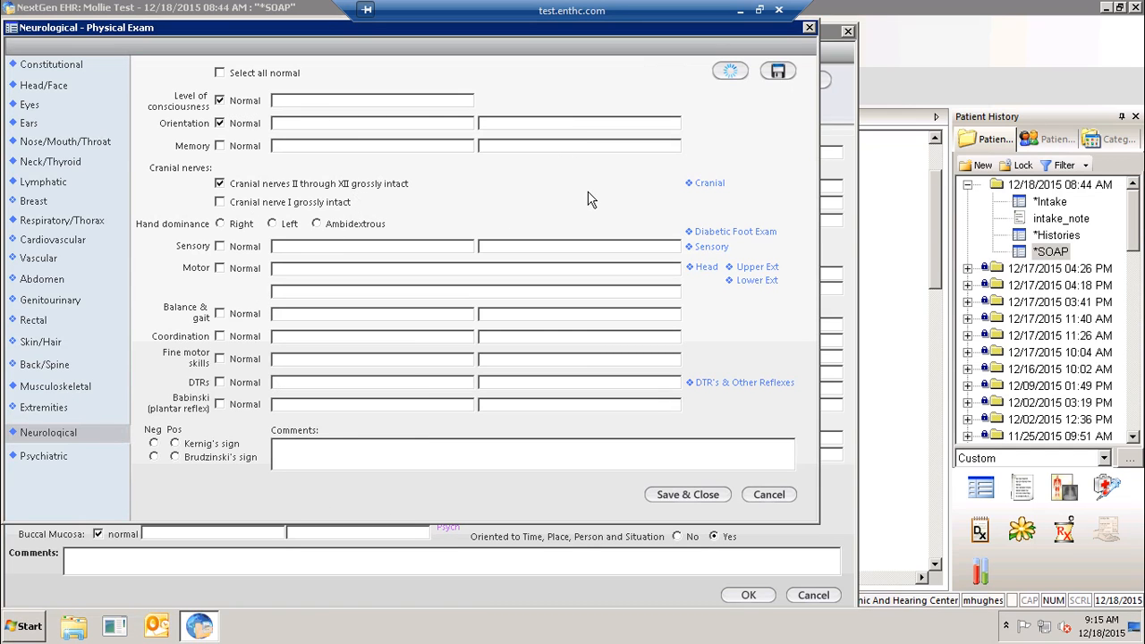
In the cranial nerves detail, record a right-sided trochlear finding of head tilt toward right shoulder
left_click(705, 186)
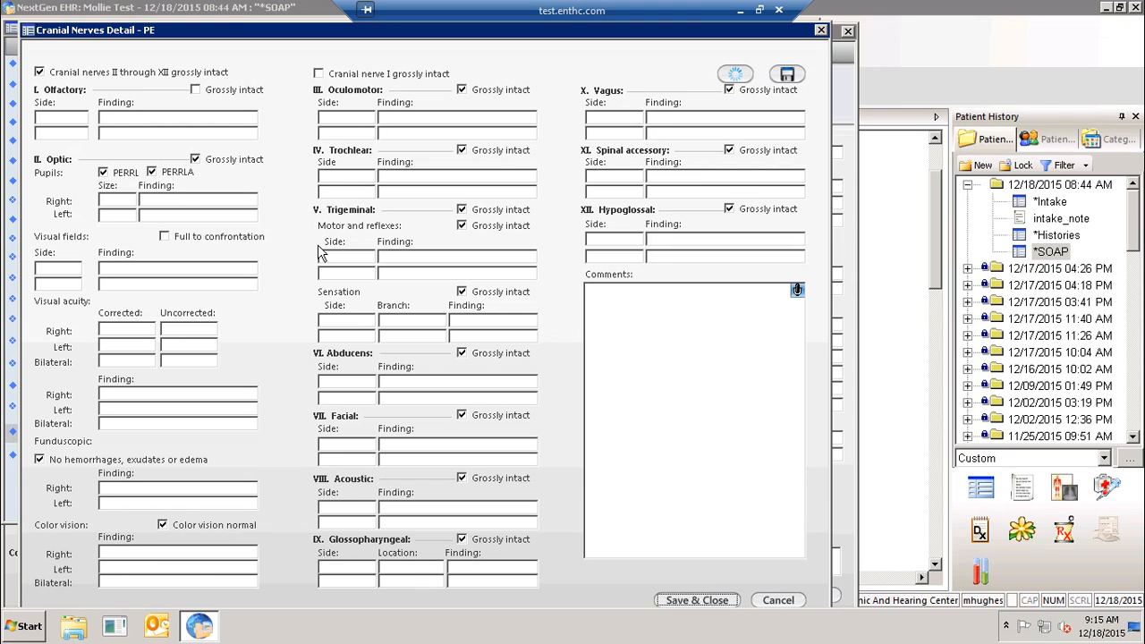
left_click_drag(260, 32, 260, 12)
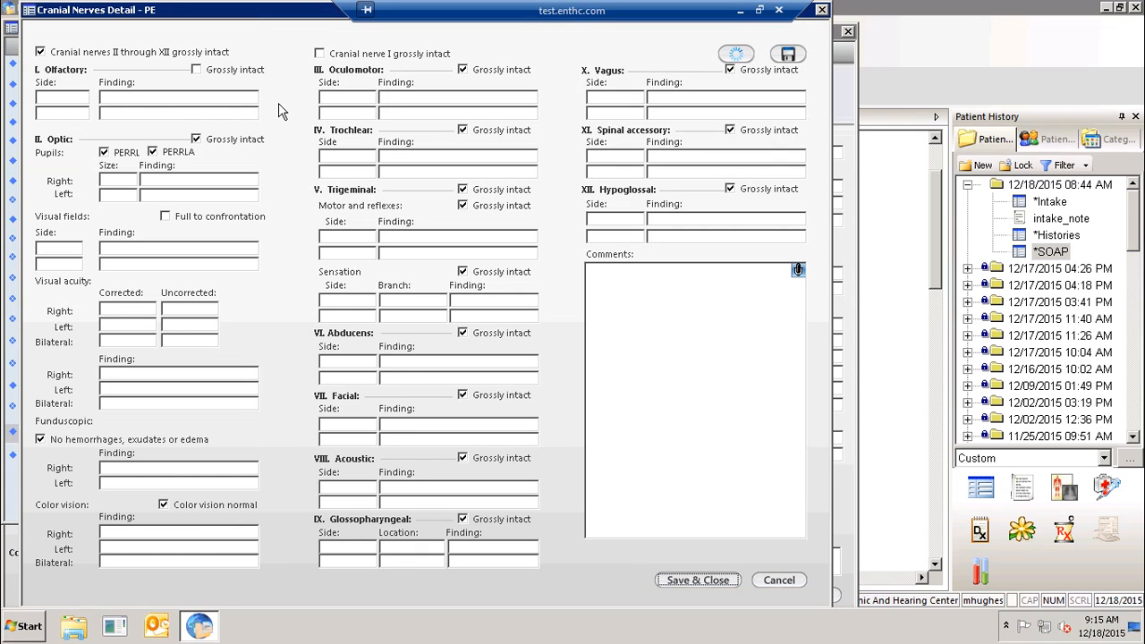
double_click(324, 154)
double_click(384, 170)
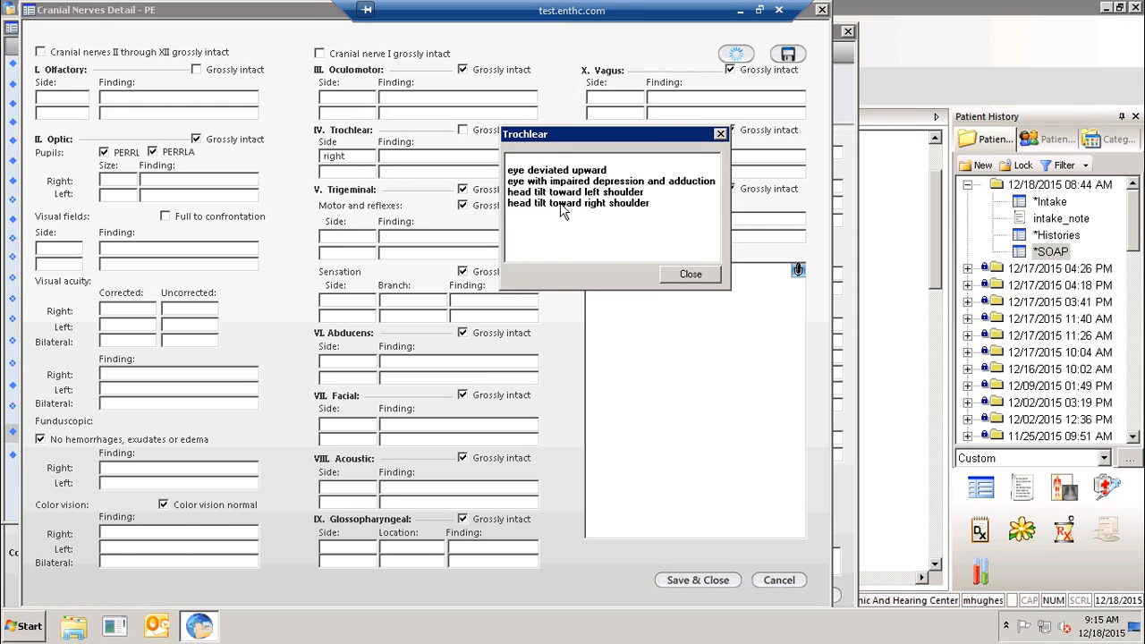
double_click(561, 192)
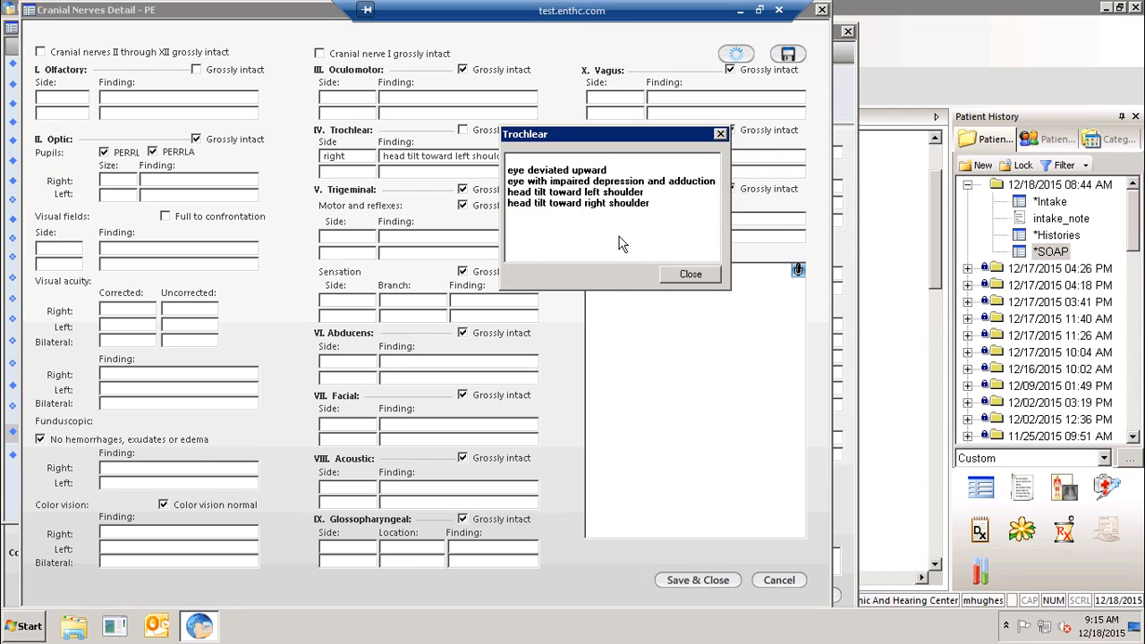
left_click(694, 274)
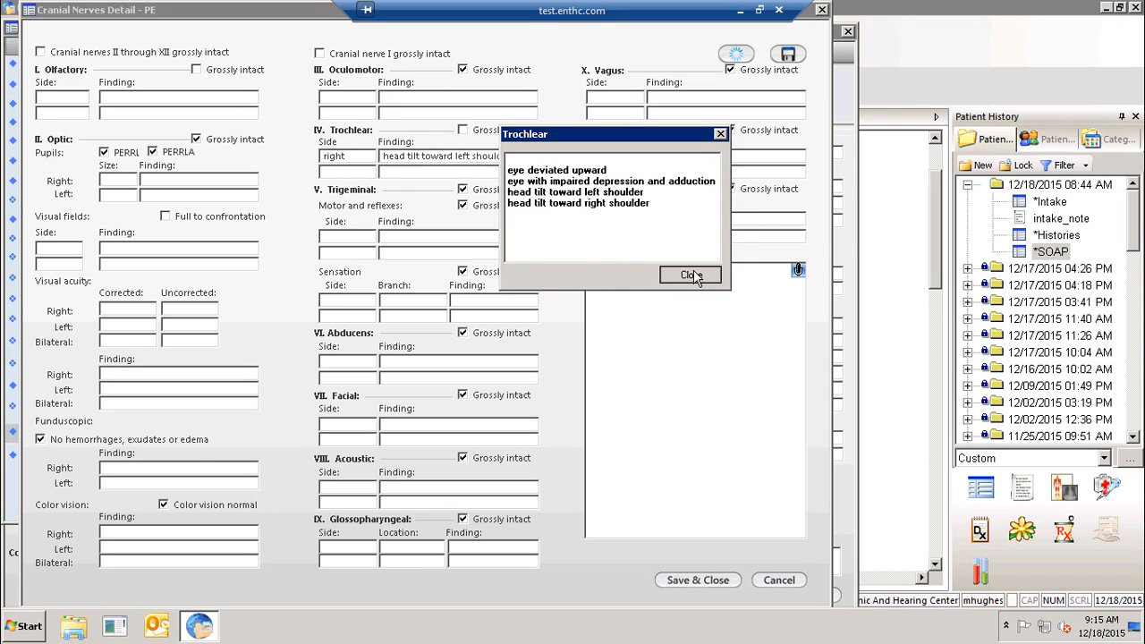
double_click(460, 158)
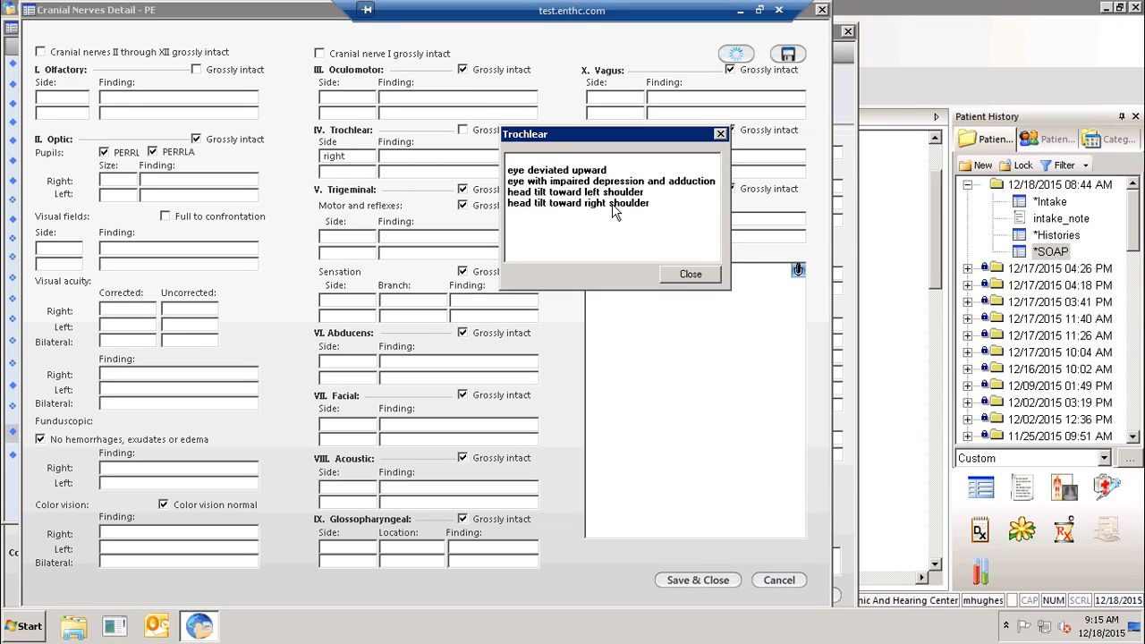
double_click(613, 204)
left_click(691, 274)
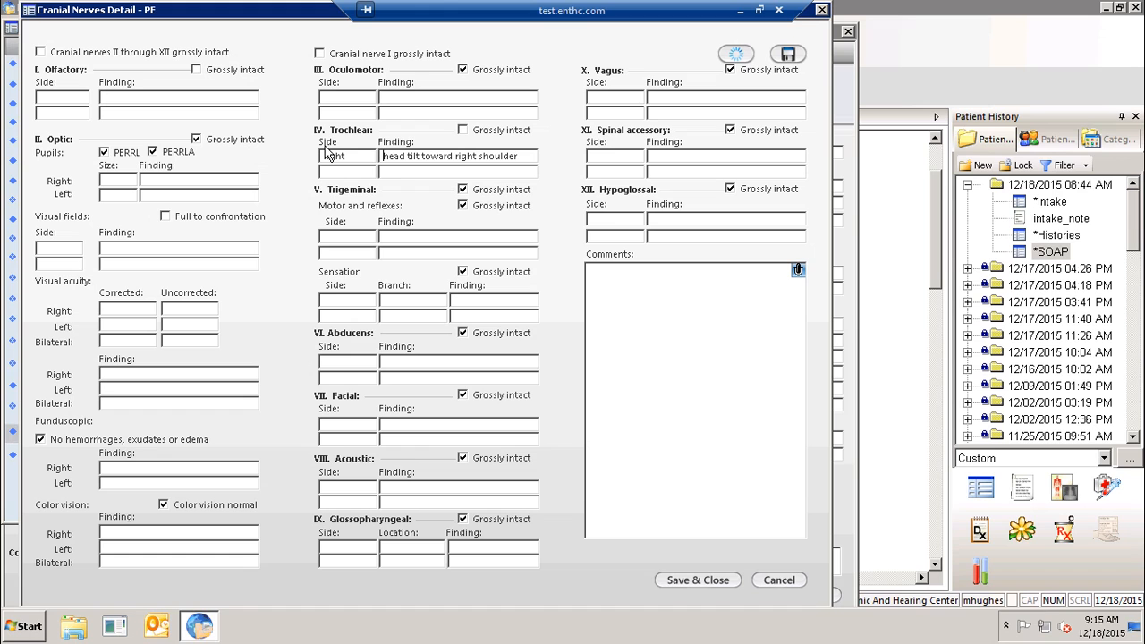
Clear all entries in the cranial nerves detail form and save it
right_click(278, 61)
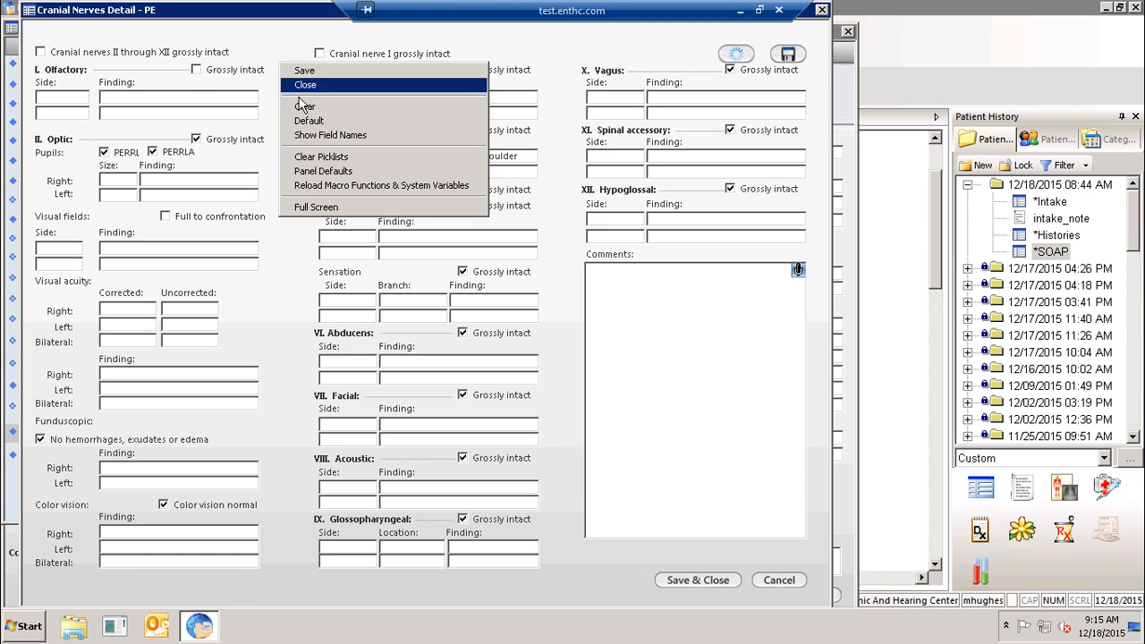
left_click(305, 108)
key("Return")
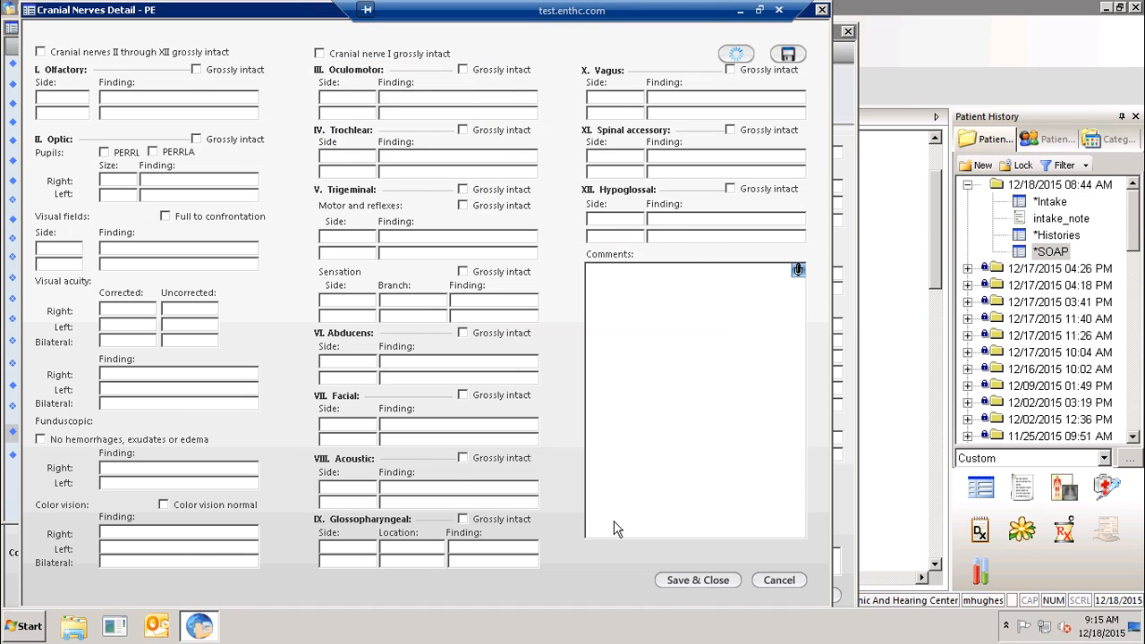
left_click(676, 580)
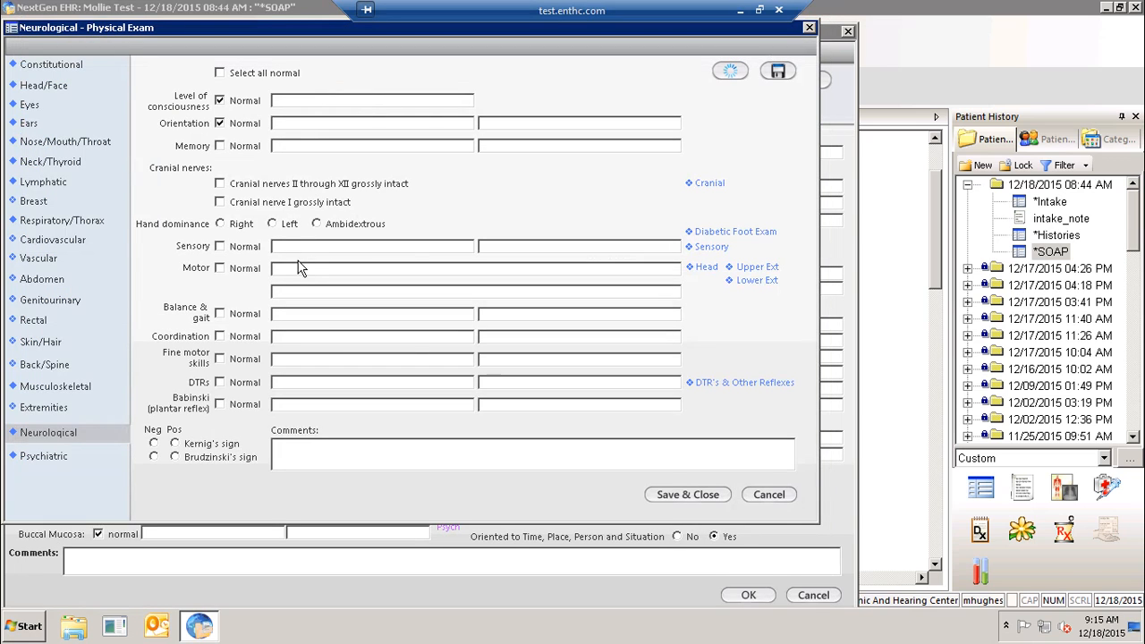
Mark cranial nerves II through XII grossly intact and save the neurological and Sinusitis Quick Visit exams to the SOAP record
left_click(255, 185)
left_click(685, 498)
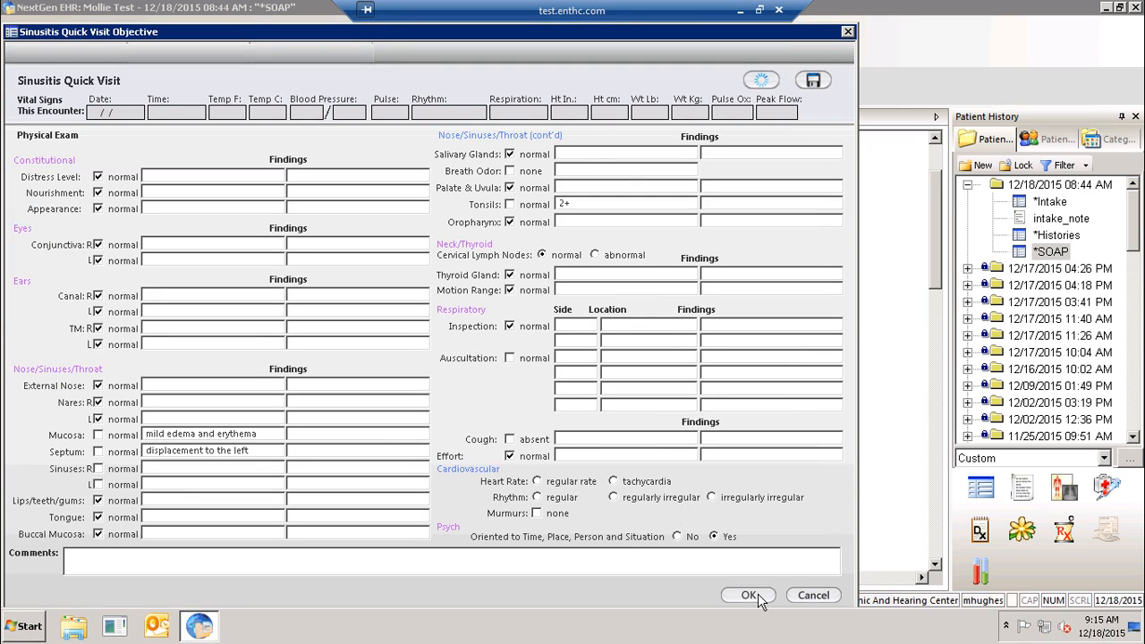
left_click(751, 595)
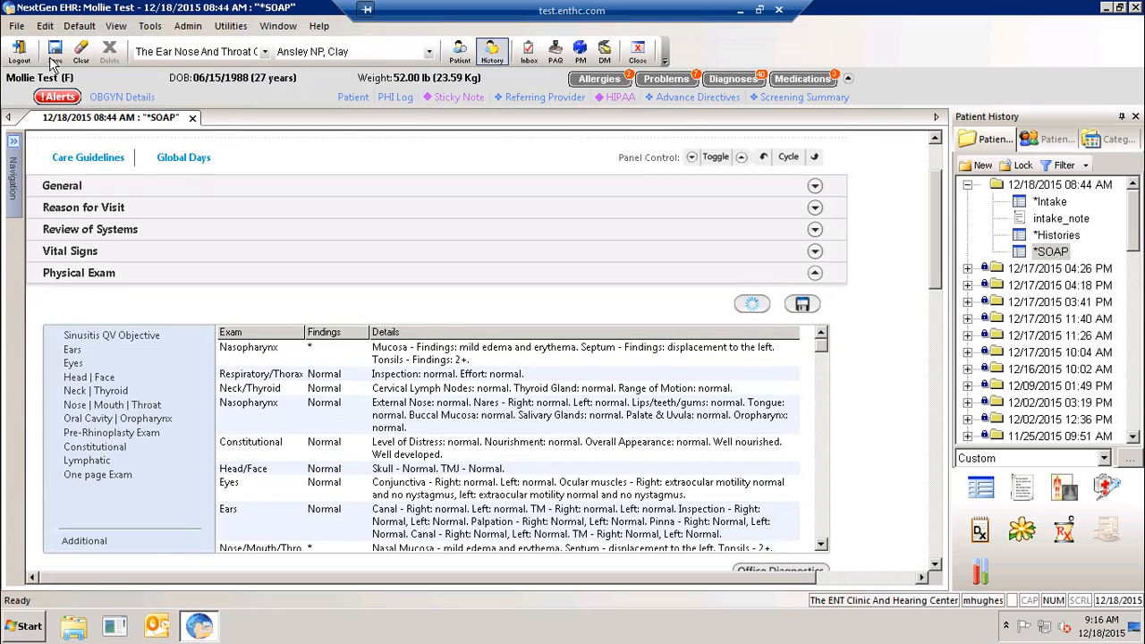
left_click(55, 52)
Open the one page exam, look over its general exam findings and close it
scroll(412, 373, "down", 1)
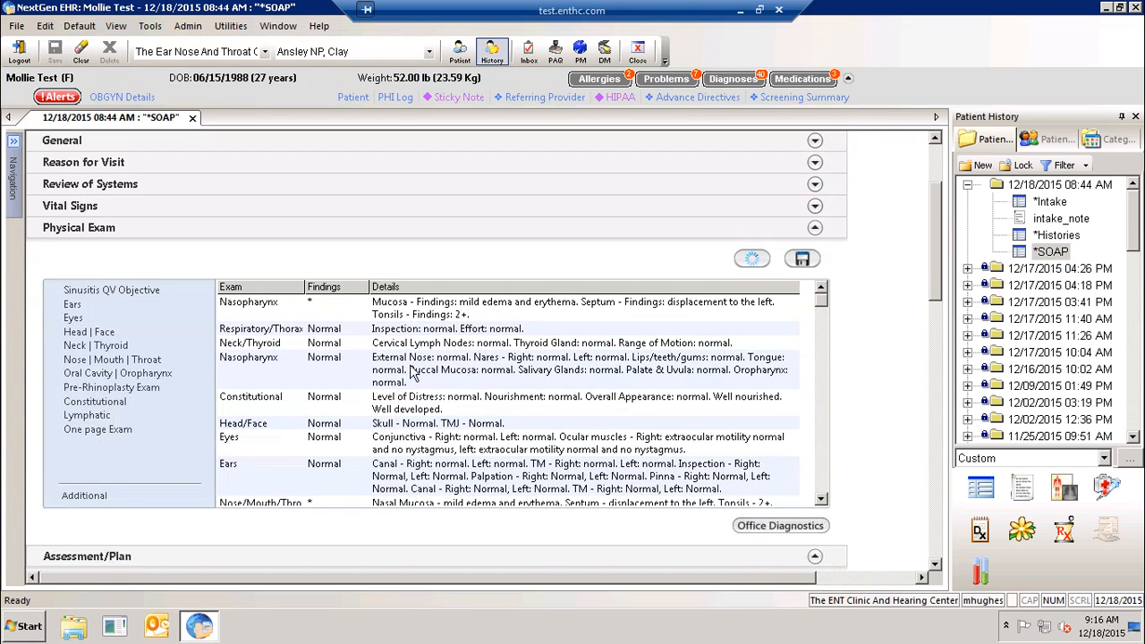
scroll(413, 373, "down", 2)
left_click(93, 338)
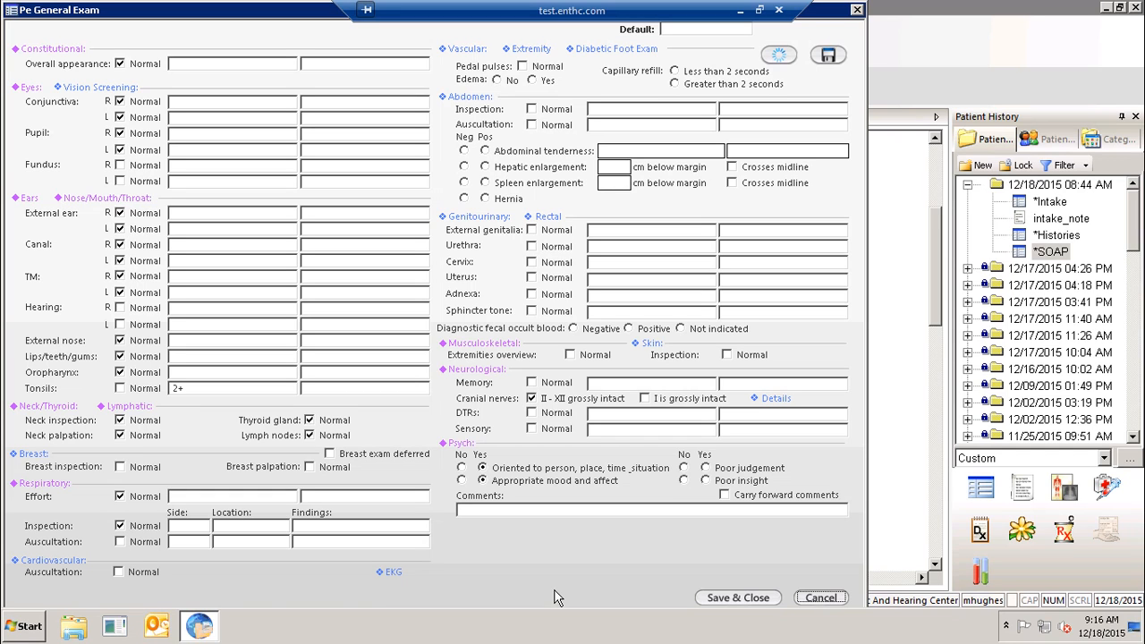
left_click(857, 10)
left_click(375, 352)
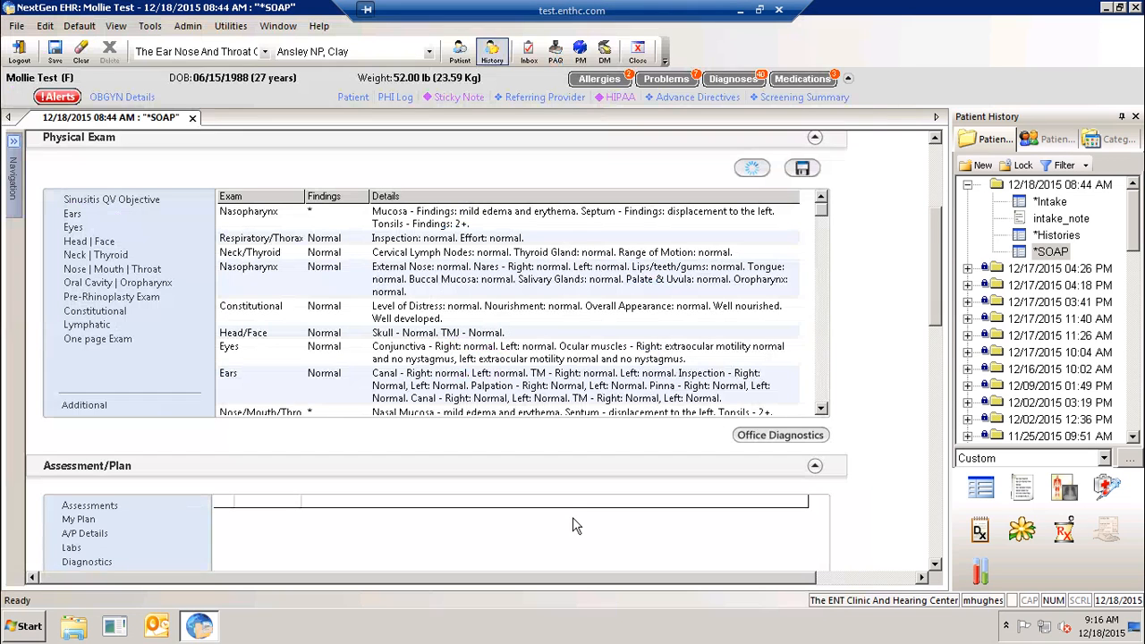
Collapse the Physical Exam section and add Polyp other sinus (J33.8) to today's assessments from the common ENT assessments
scroll(879, 384, "up", 5)
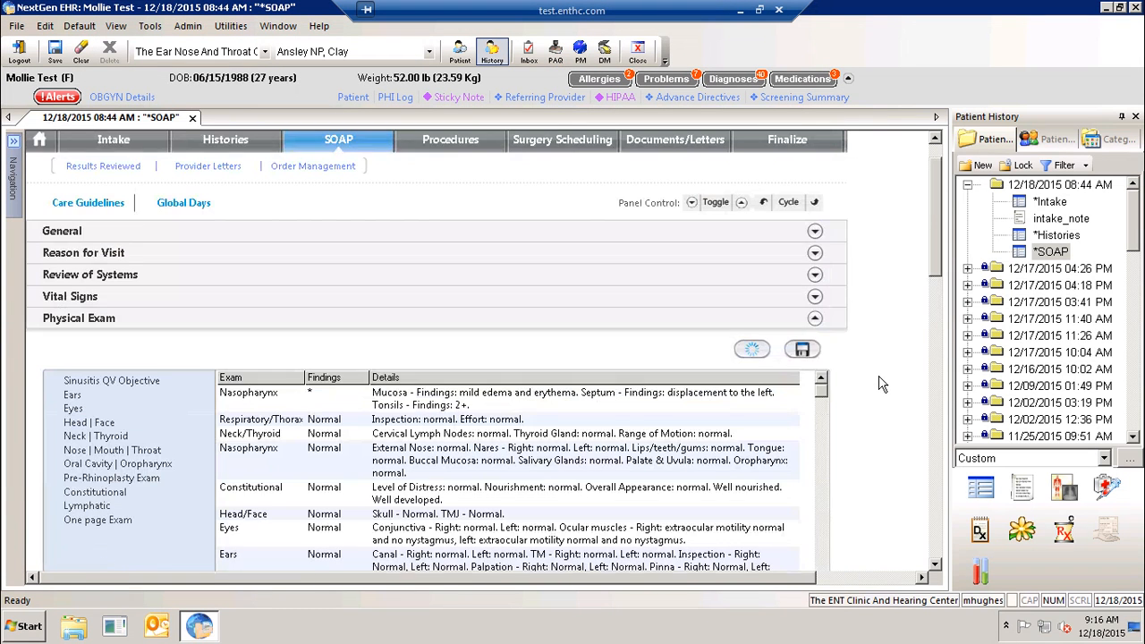
left_click(815, 365)
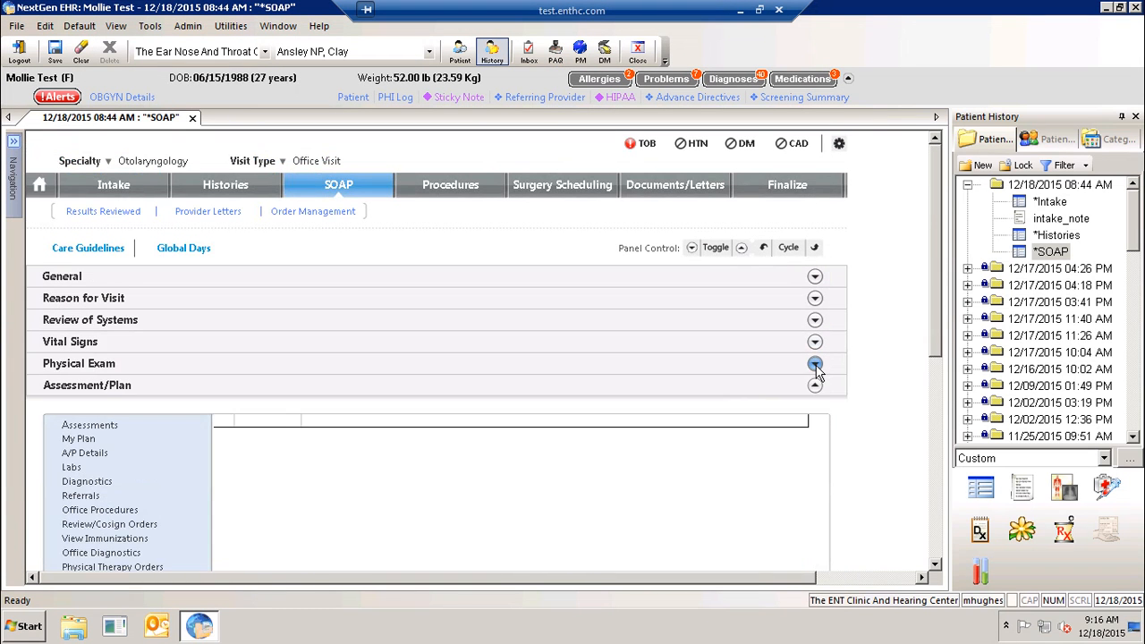
scroll(816, 366, "down", 3)
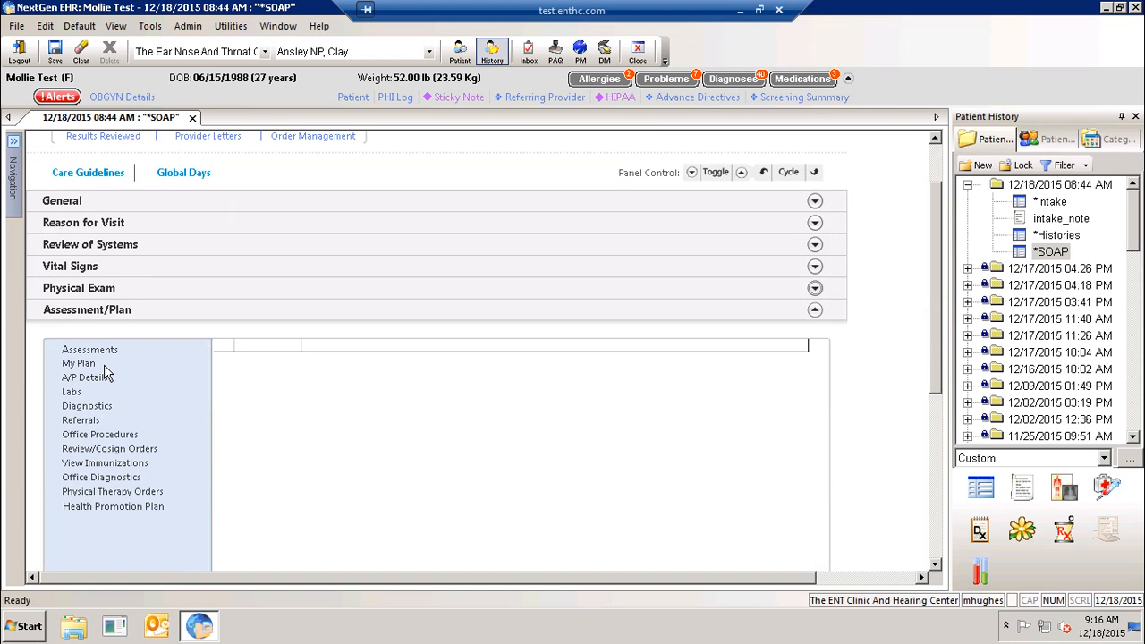
left_click(101, 350)
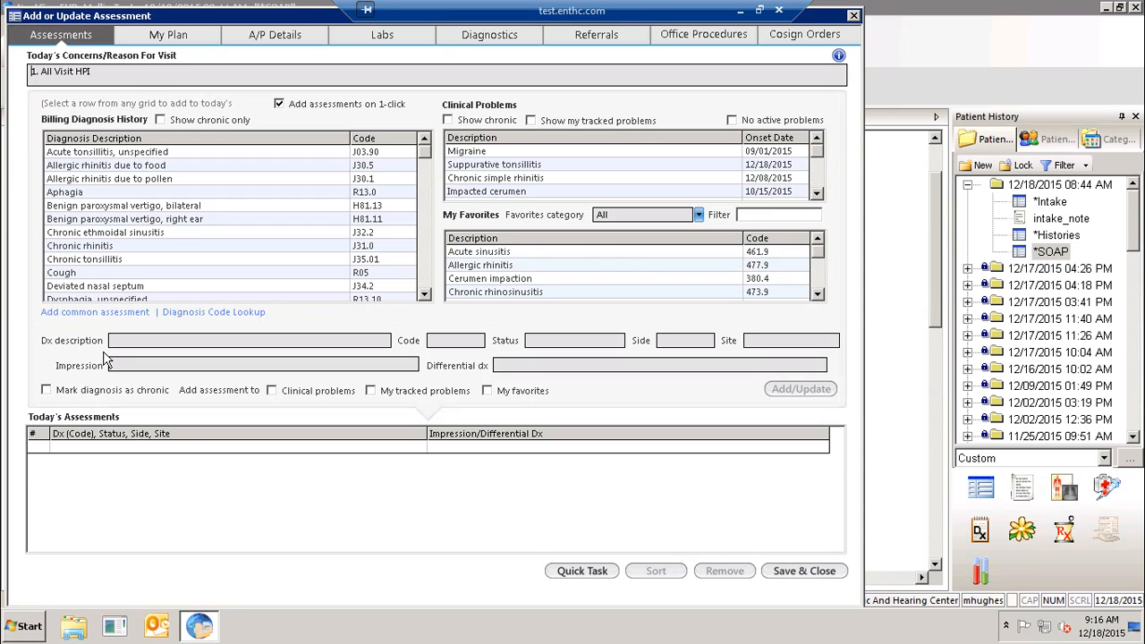
left_click_drag(178, 22, 190, 16)
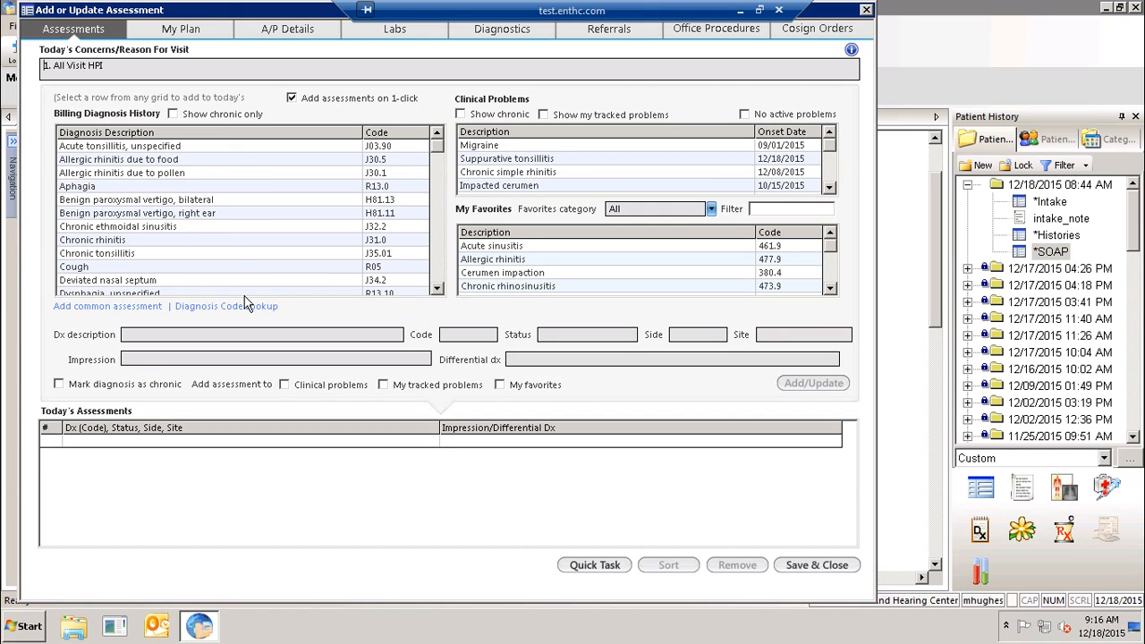
left_click(109, 305)
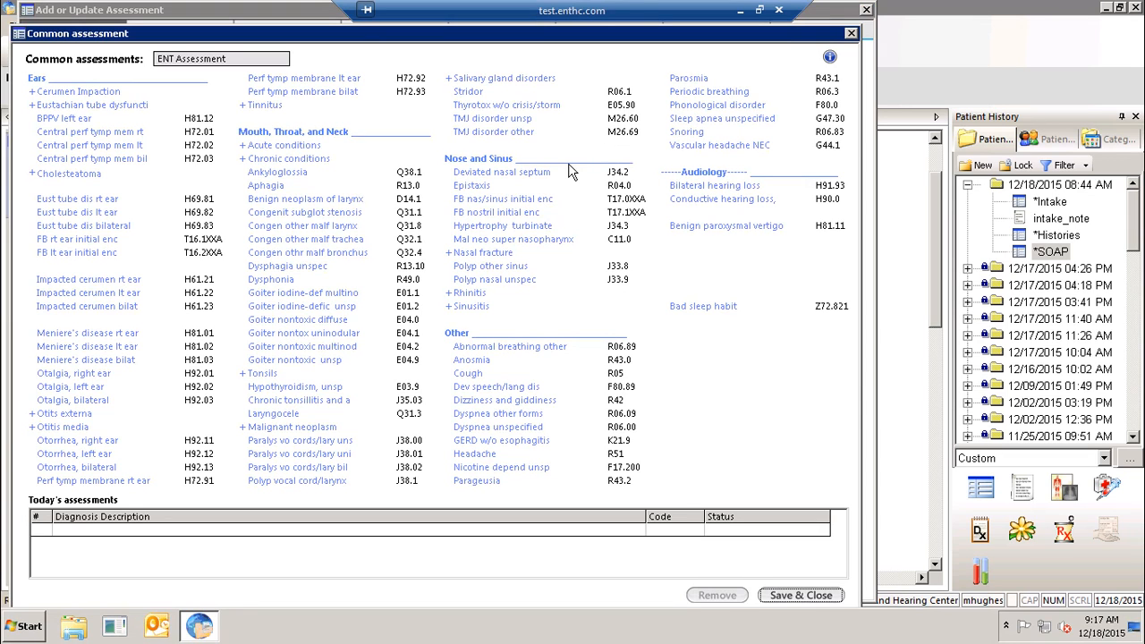
left_click(499, 273)
left_click(803, 595)
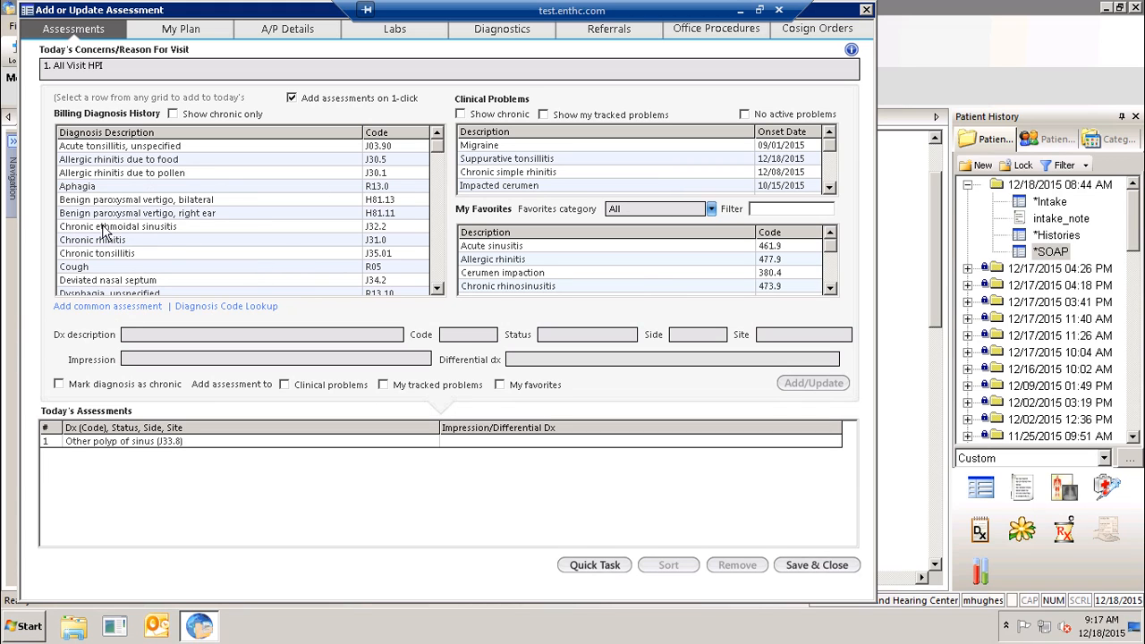
Add Allergic rhinitis due to food and Impacted cerumen, bilateral to today's assessments from the billing diagnosis history
left_click(141, 160)
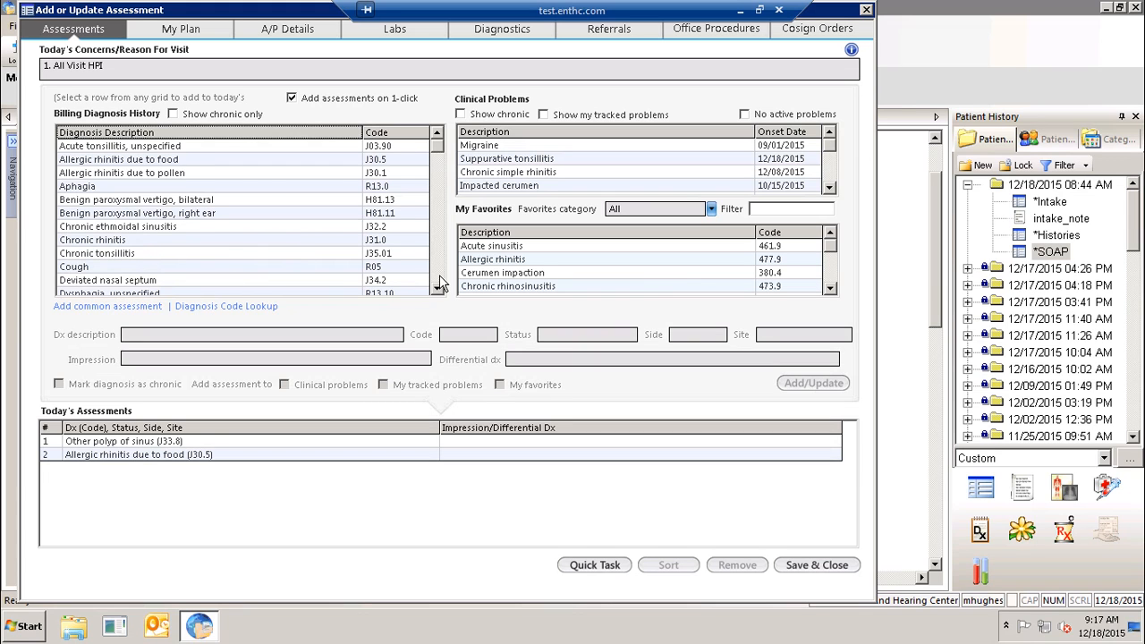
scroll(439, 285, "down", 4)
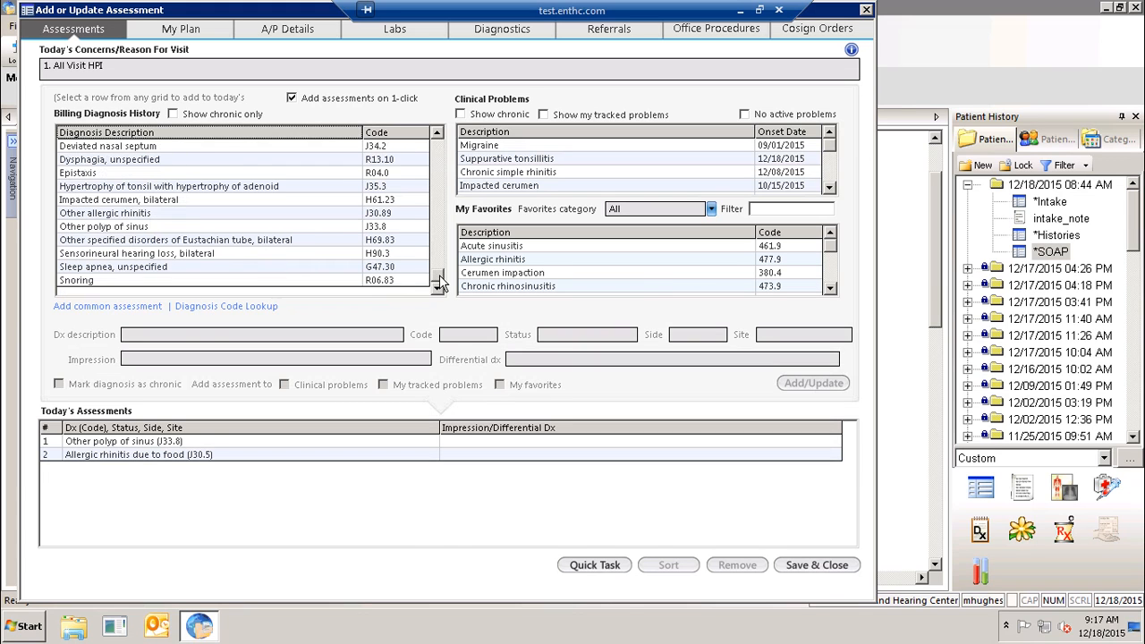
left_click(148, 201)
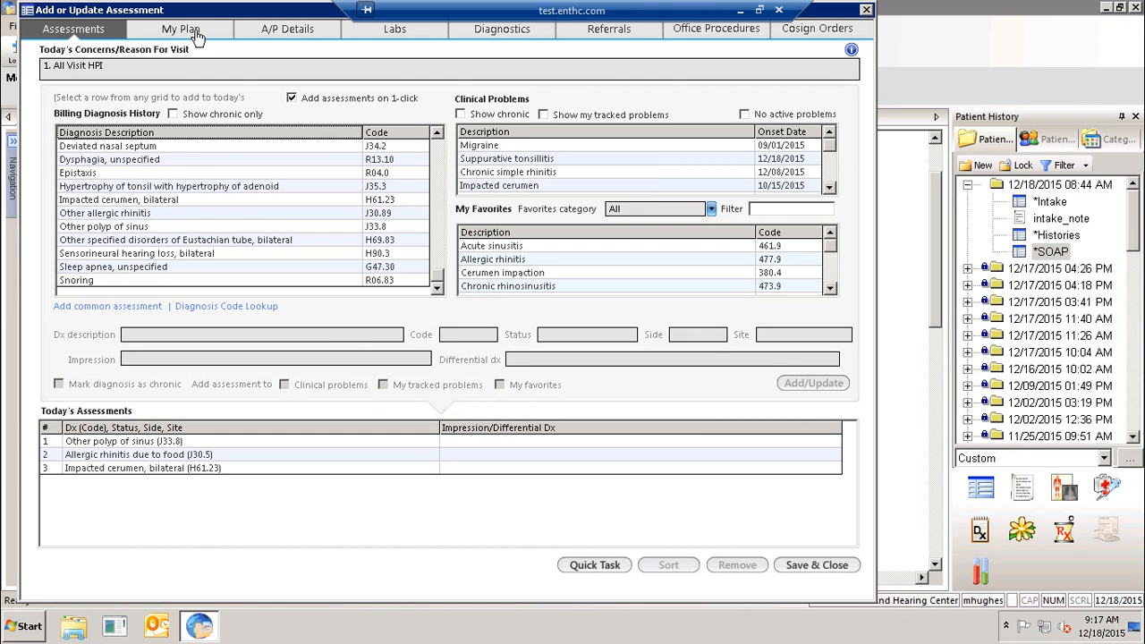
For Other polyp of sinus, enter the impression "impression here" and patient plan "plan", save the details and collapse the Physical Exam section
left_click(253, 34)
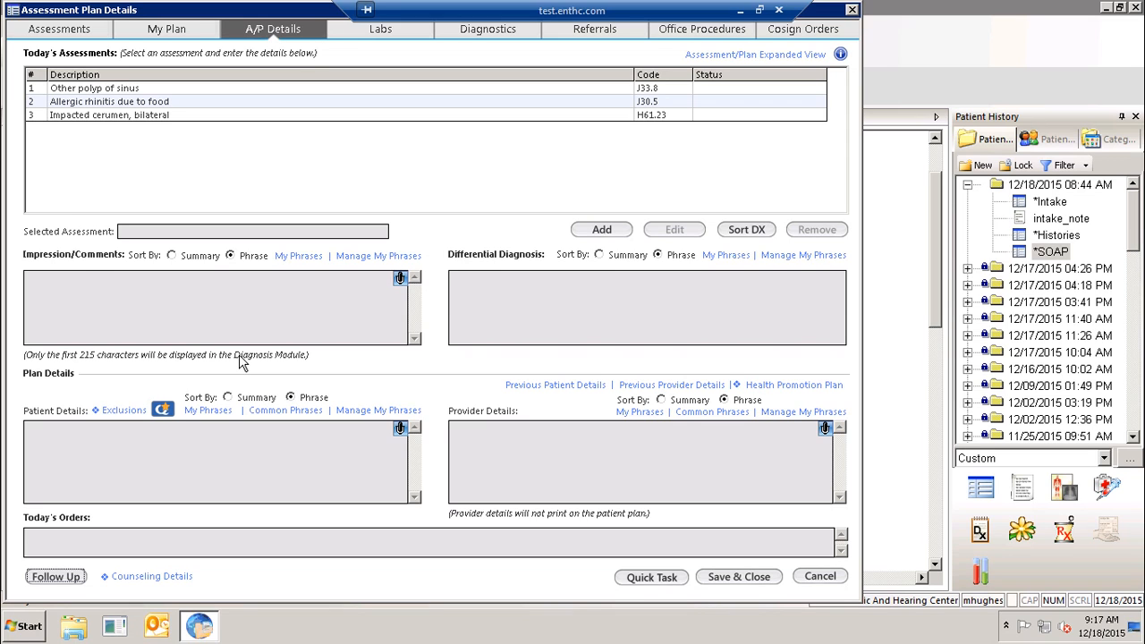
left_click(186, 90)
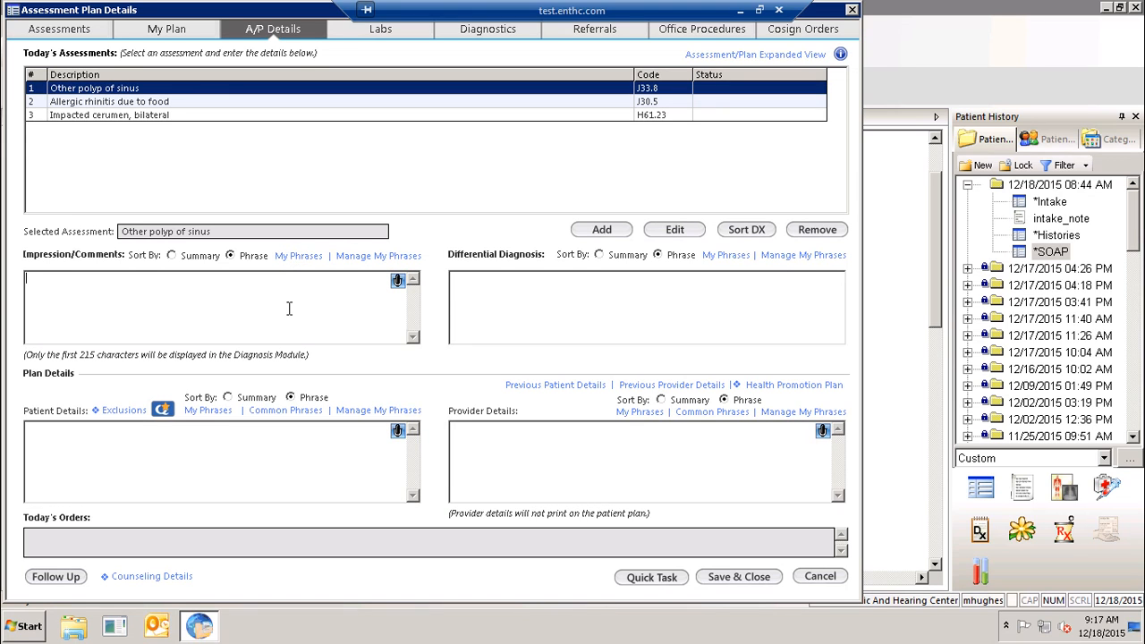
type("imp")
type("ression here")
type("pla")
type("n")
left_click(636, 304)
left_click(738, 577)
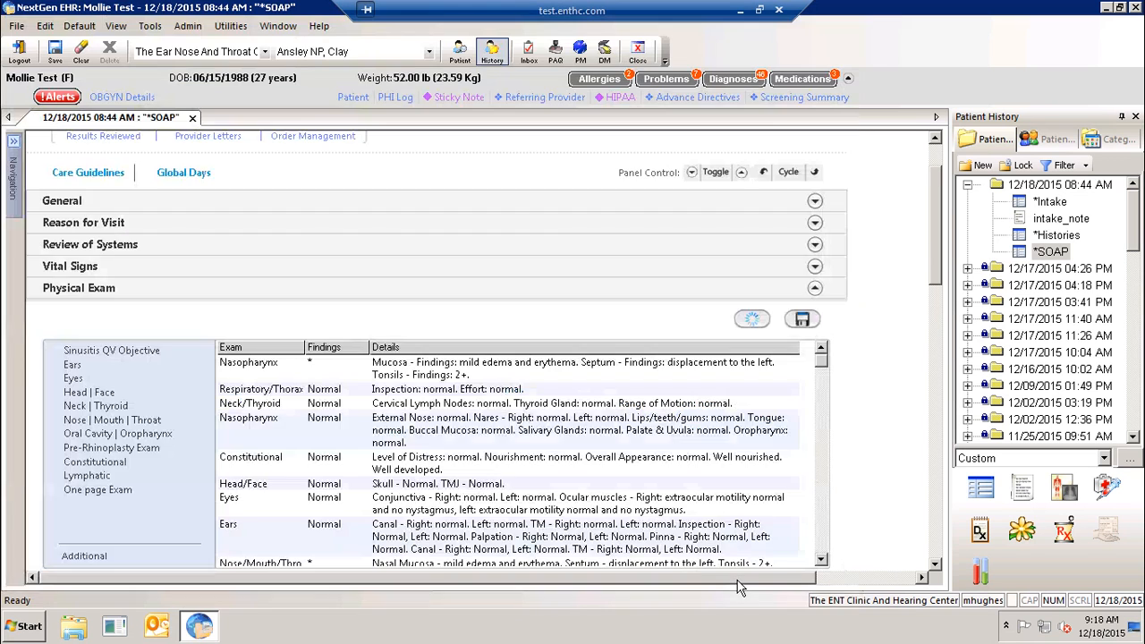
left_click(814, 287)
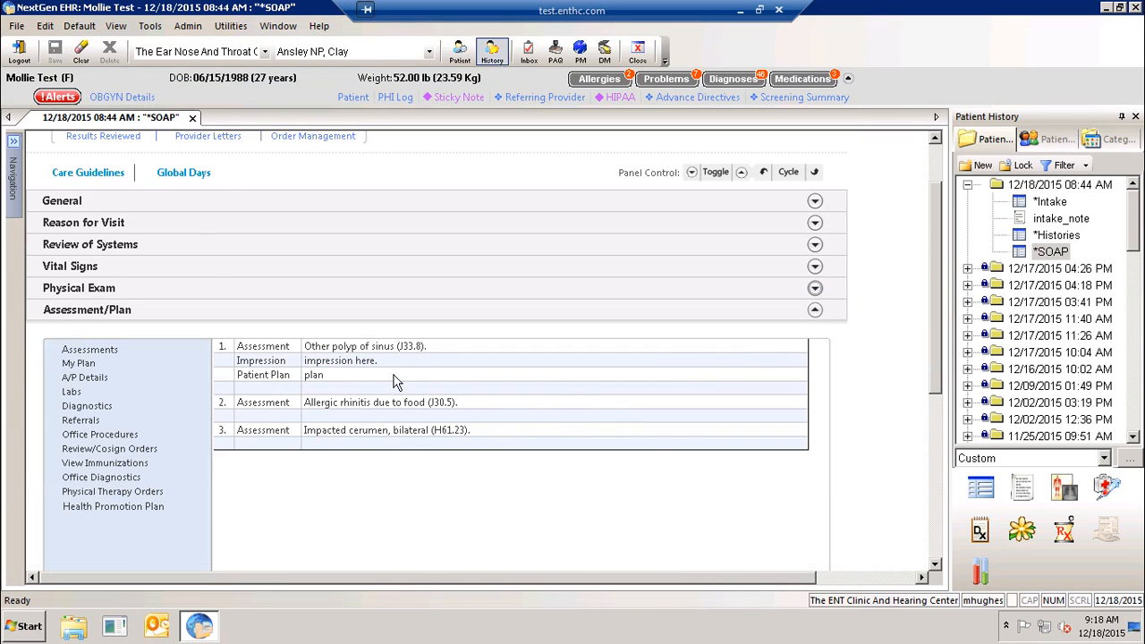
scroll(540, 491, "up", 1)
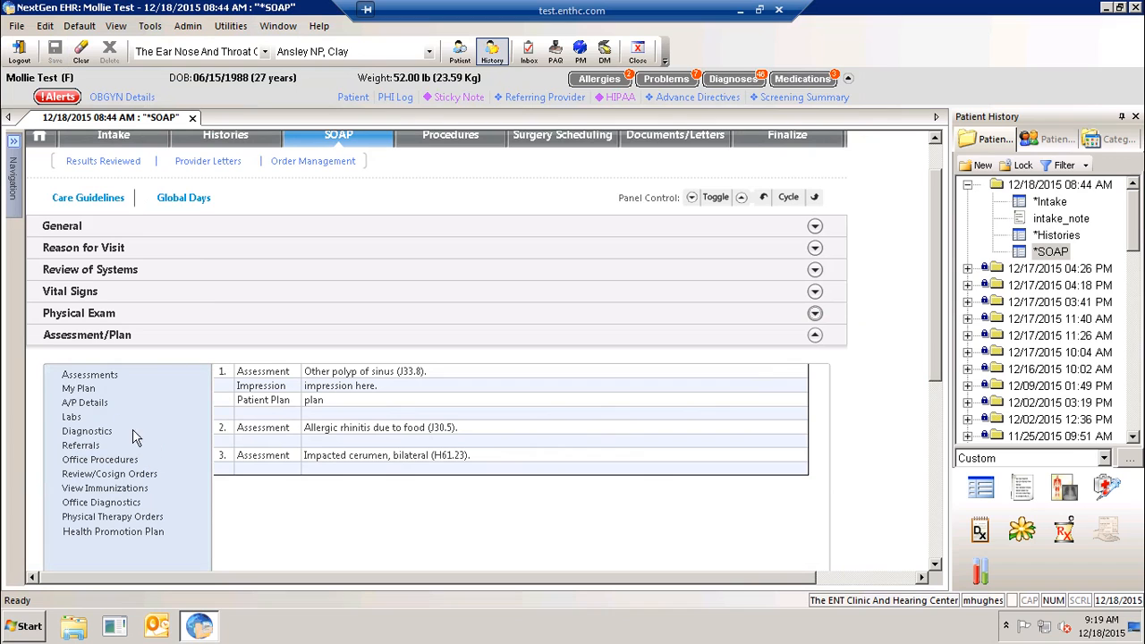
Look through the A/P details, labs, diagnostics, referrals, office procedures with its miscellaneous service list, and cosign orders pages, then close the orders window
left_click(84, 403)
left_click(390, 32)
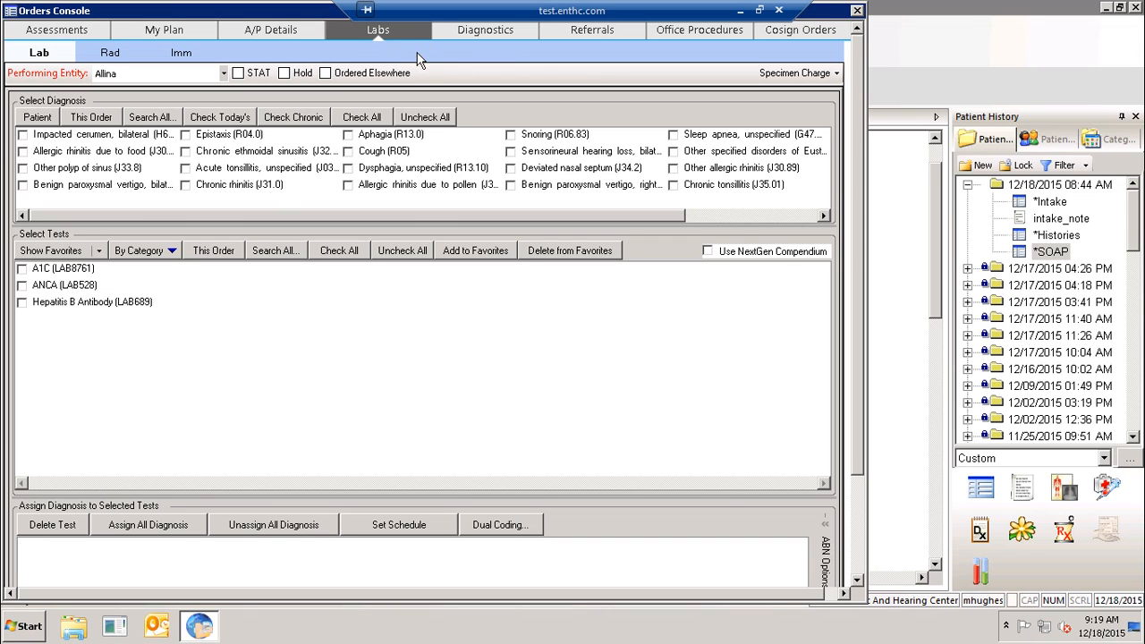
left_click(461, 36)
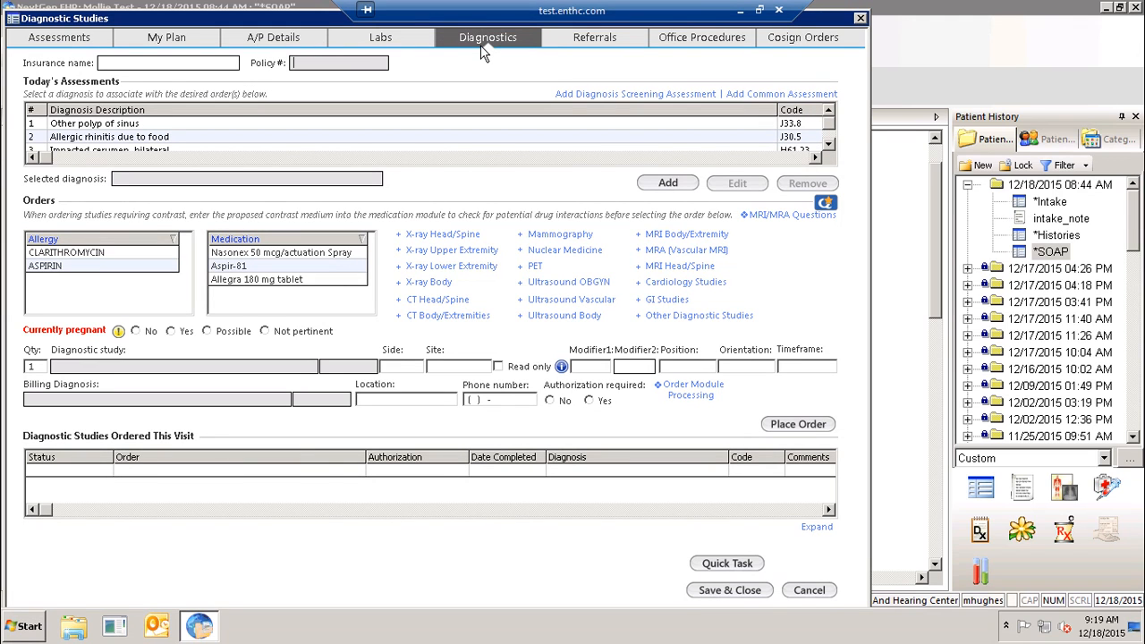
left_click(562, 40)
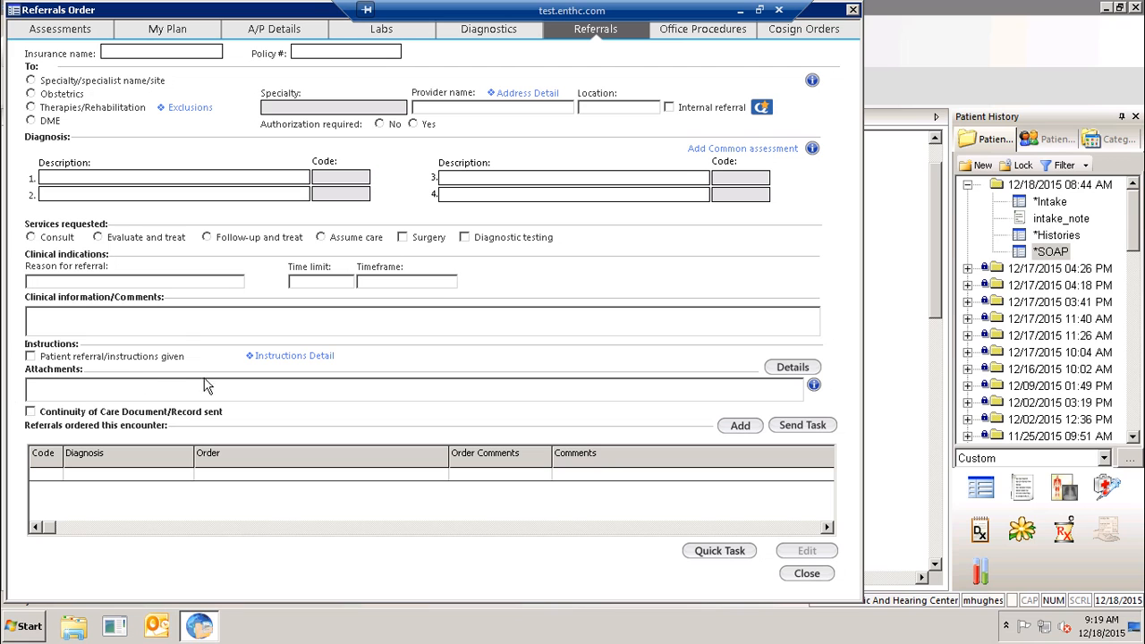
left_click(684, 32)
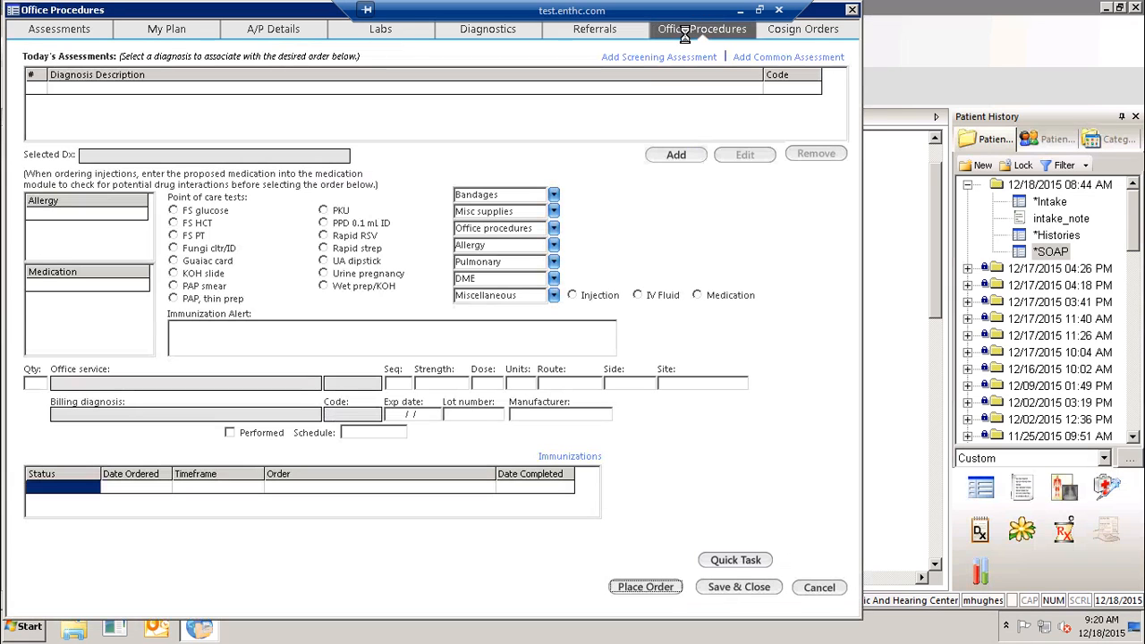
left_click(553, 295)
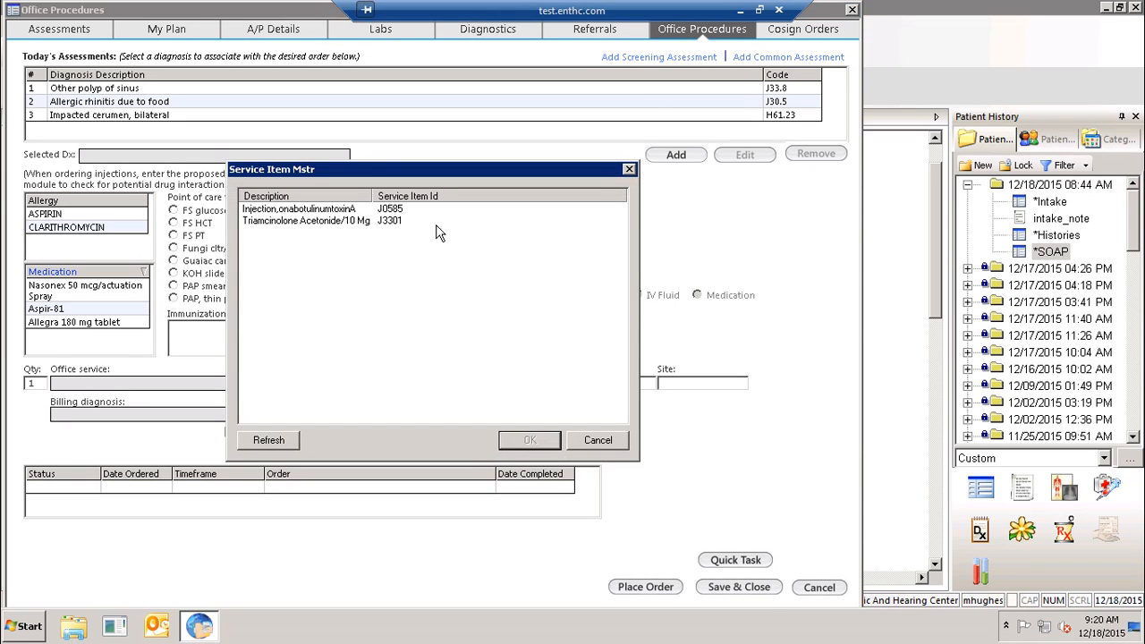
left_click(630, 170)
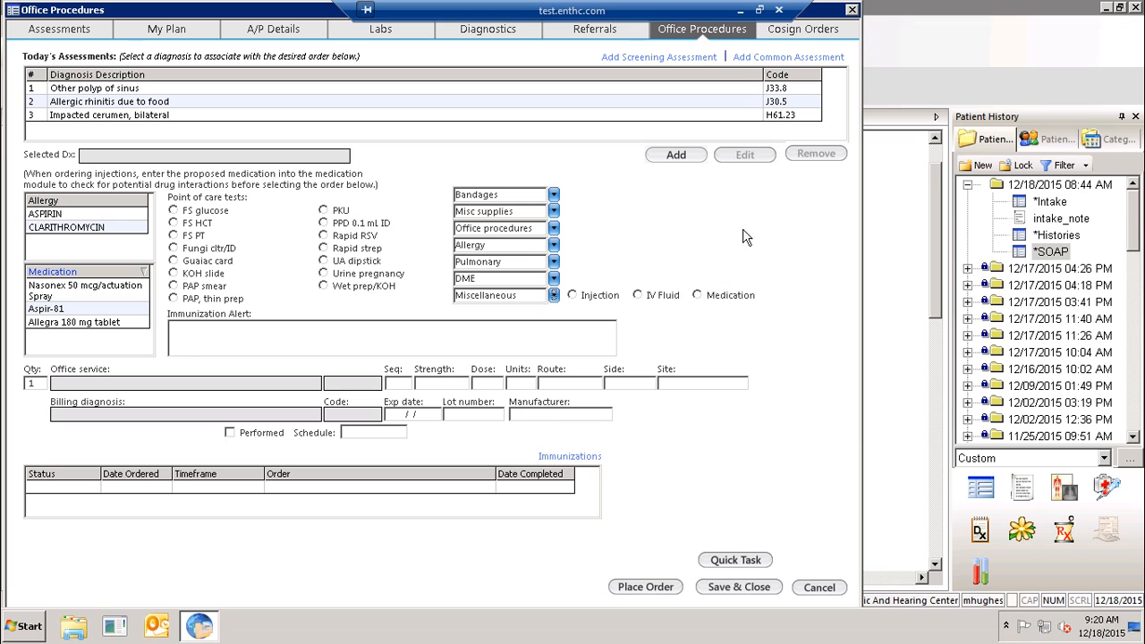
left_click(808, 34)
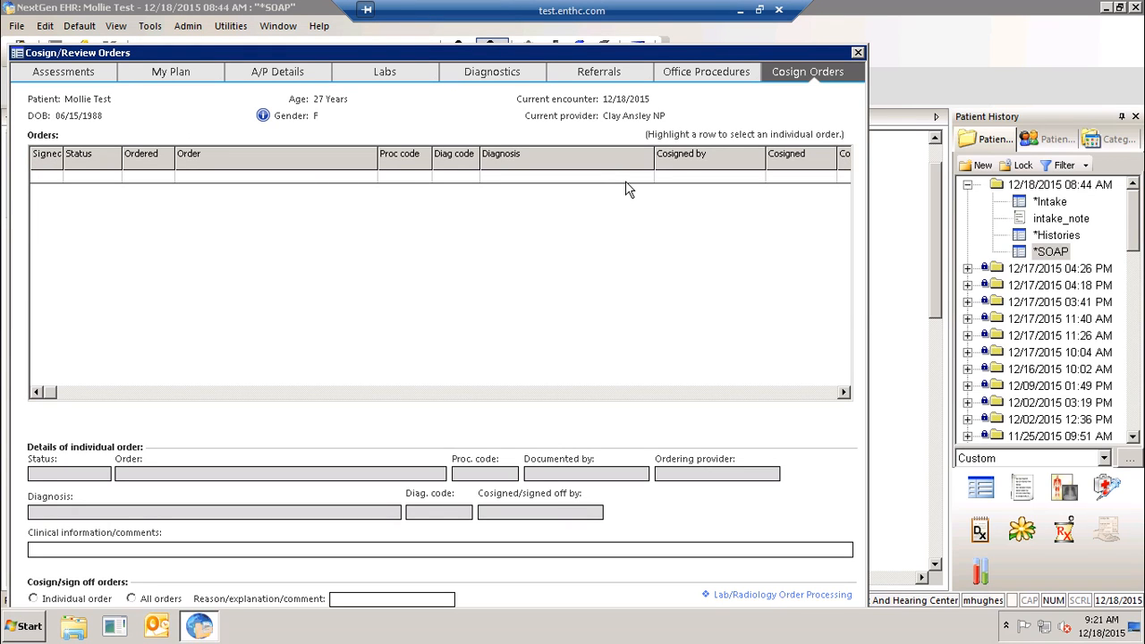
left_click(858, 52)
Collapse the Physical Exam and Assessment/Plan sections of the SOAP template
left_click(454, 386)
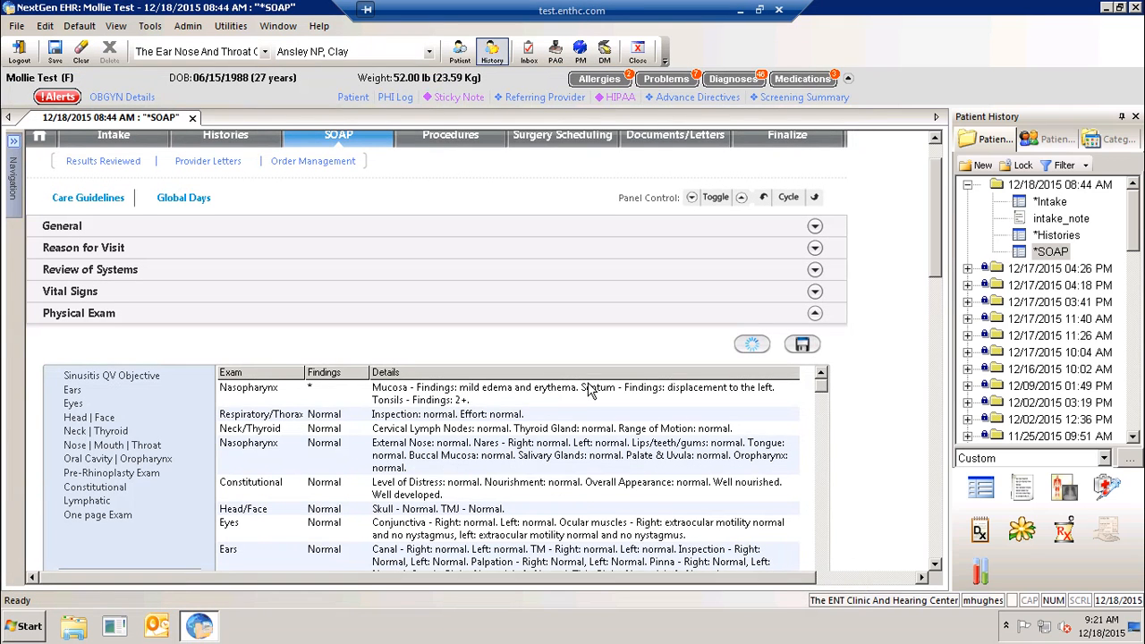
left_click(814, 313)
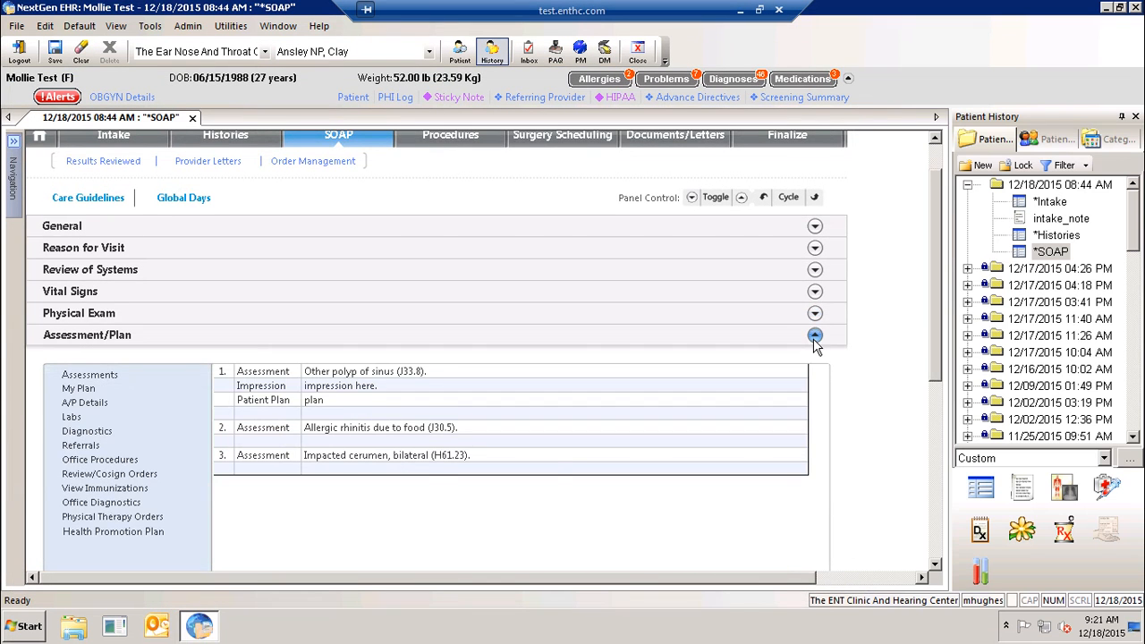
left_click(814, 337)
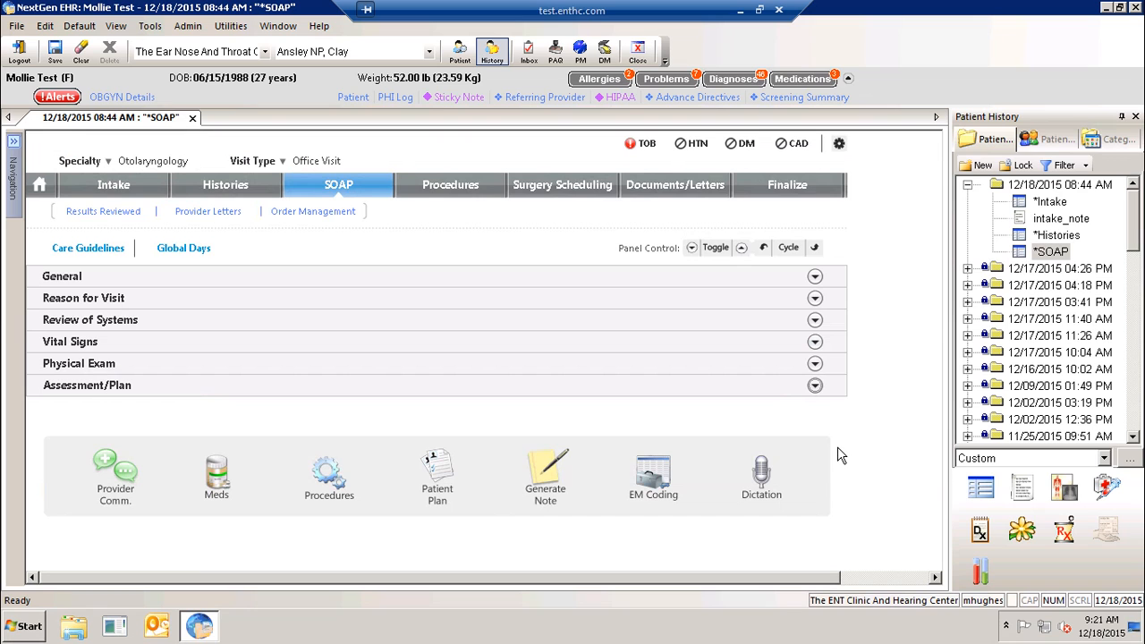
left_click(328, 479)
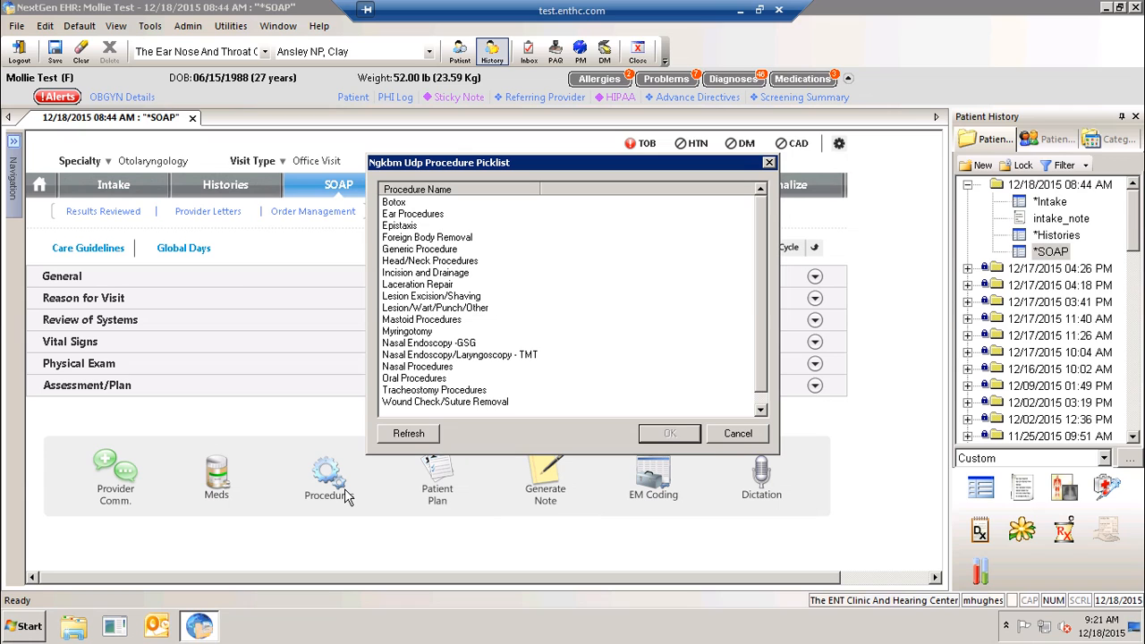
double_click(444, 356)
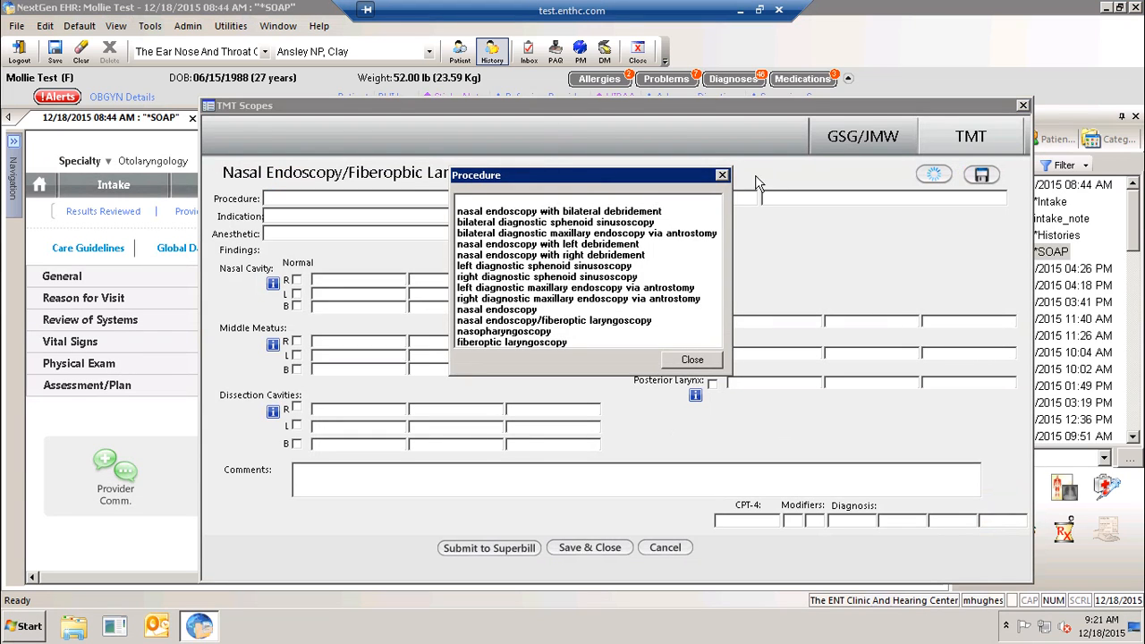
left_click(722, 175)
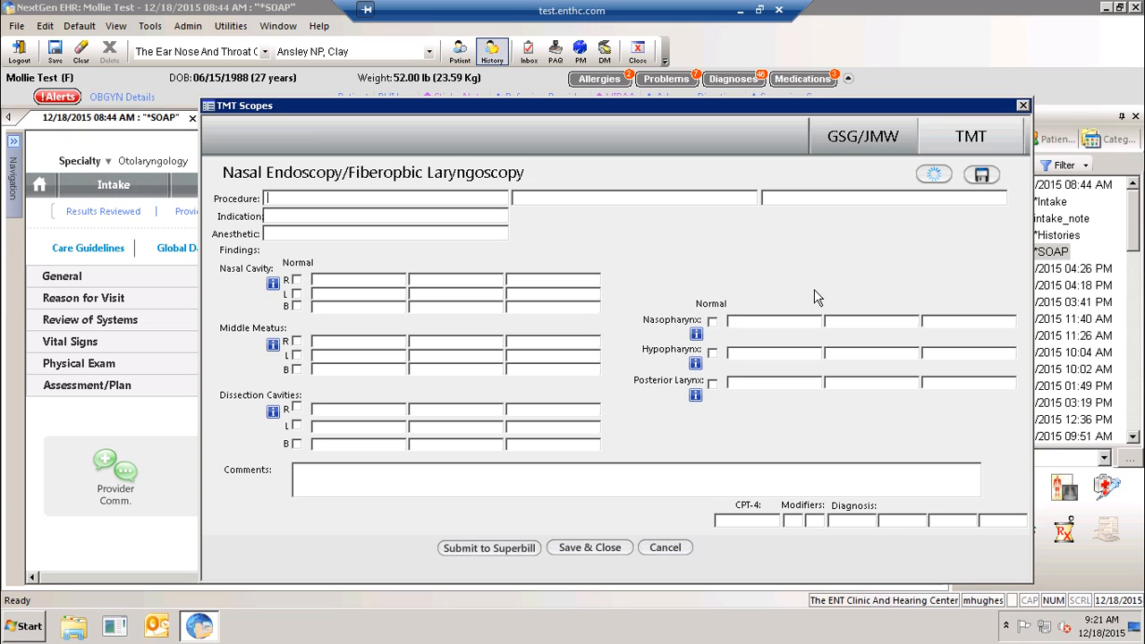
left_click(864, 145)
left_click(637, 345)
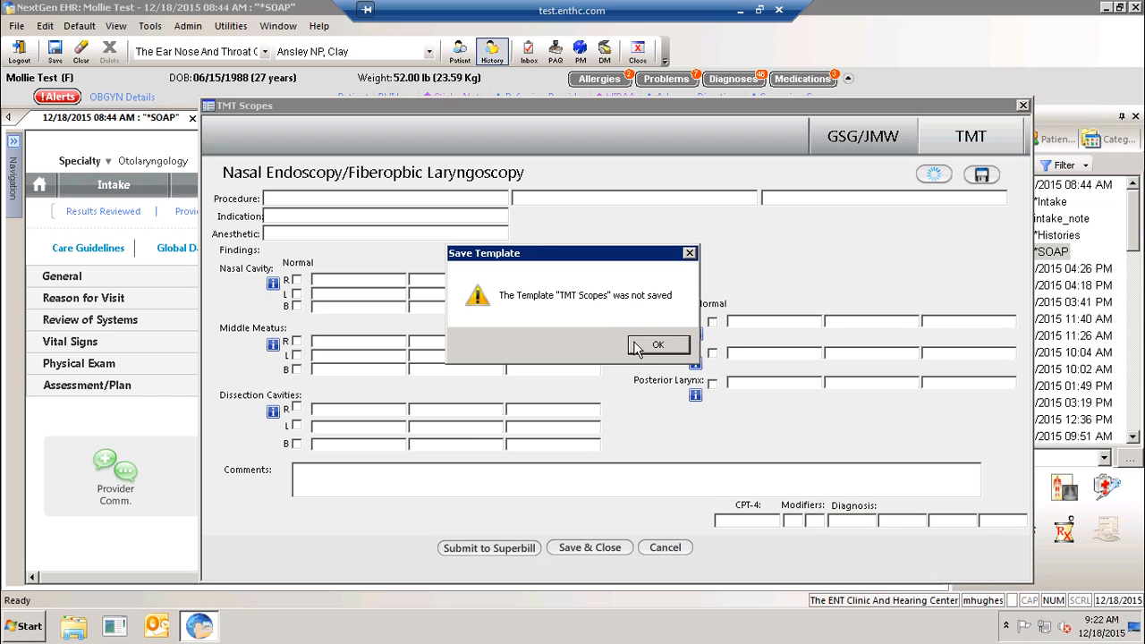
left_click(652, 345)
left_click(658, 345)
left_click(657, 346)
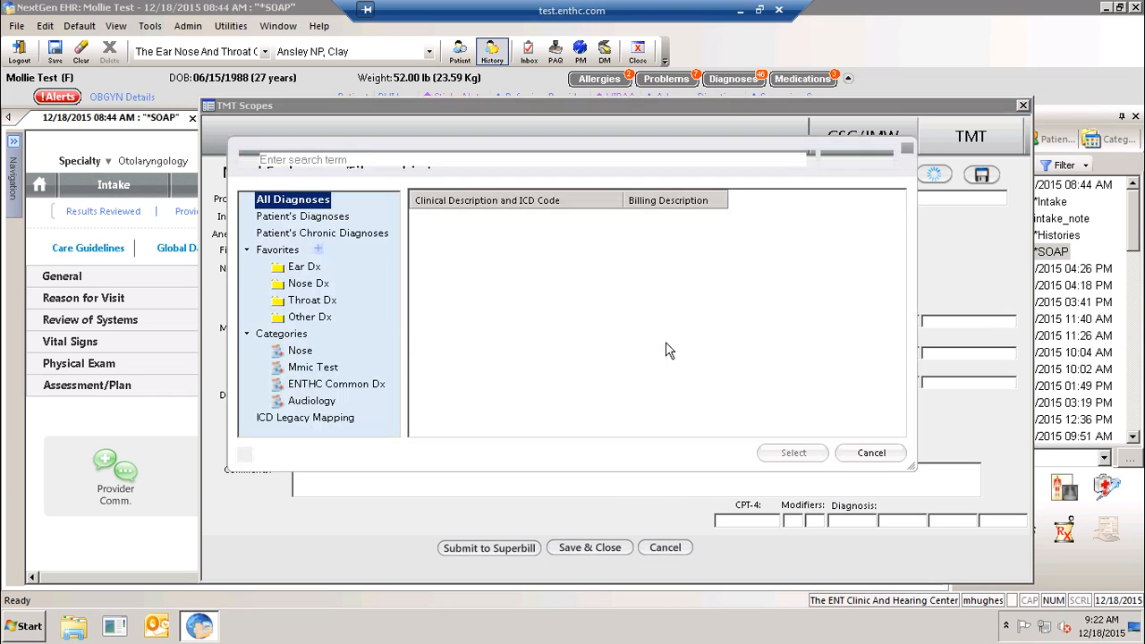
left_click(907, 149)
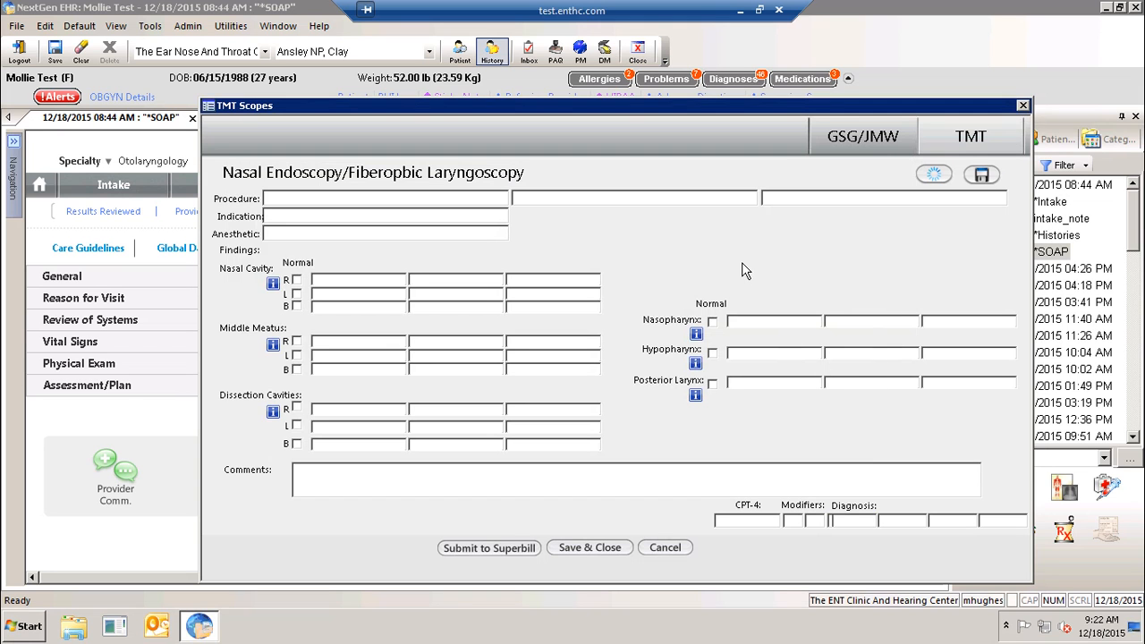
left_click(1023, 106)
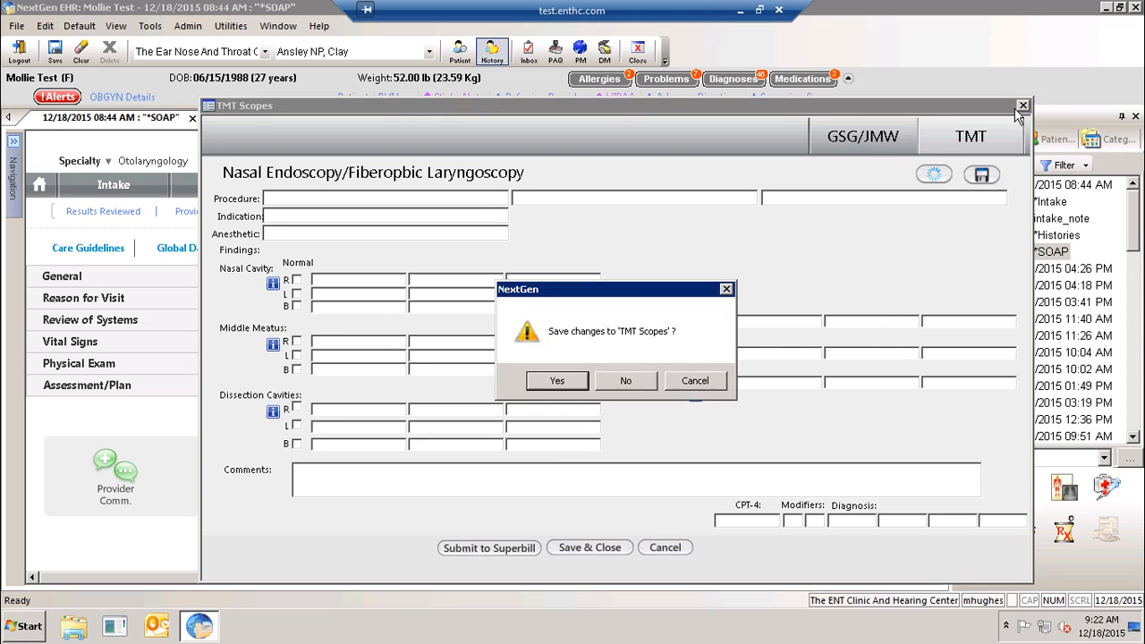
left_click(627, 383)
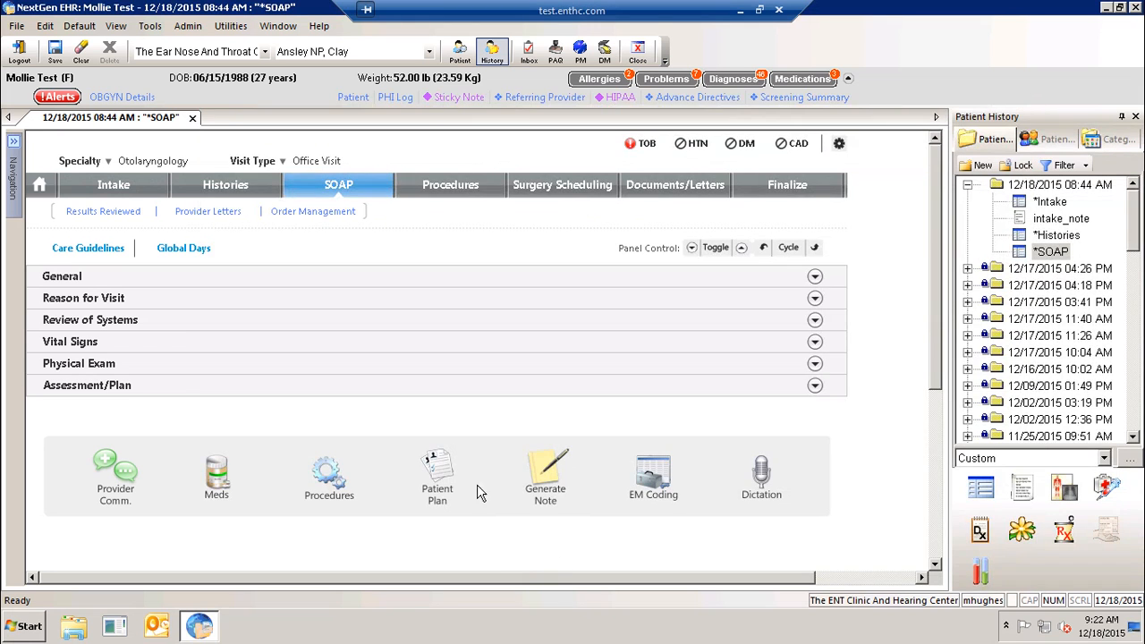
Open the Nasal Endoscopy -GSG procedure template and set its first procedure to nasal endoscopy
left_click(345, 495)
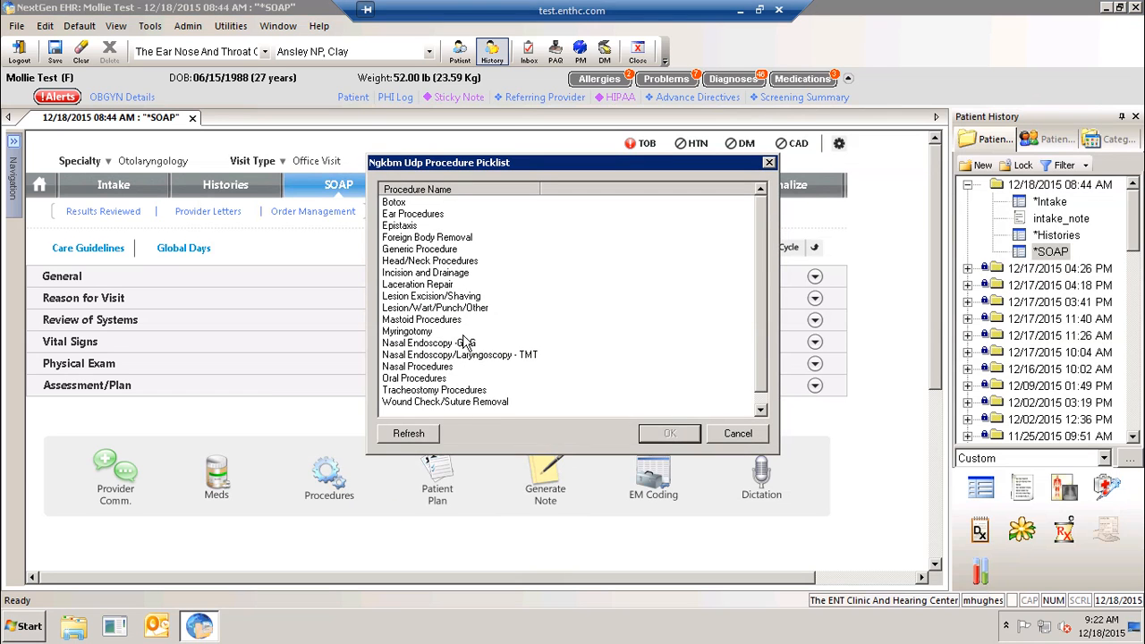
double_click(429, 342)
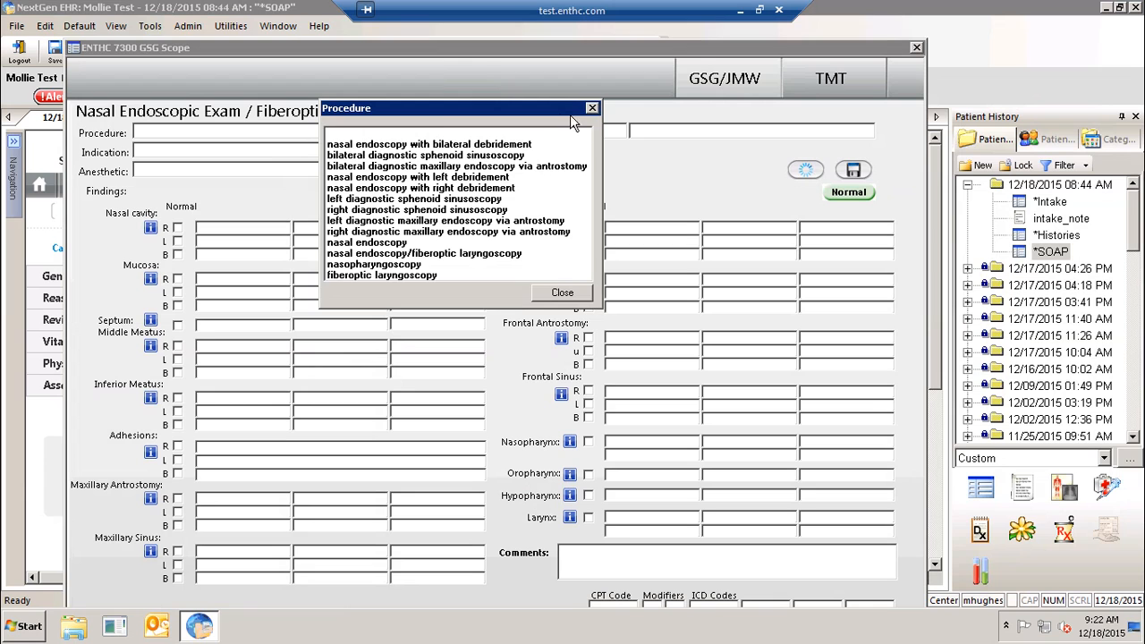
left_click(592, 110)
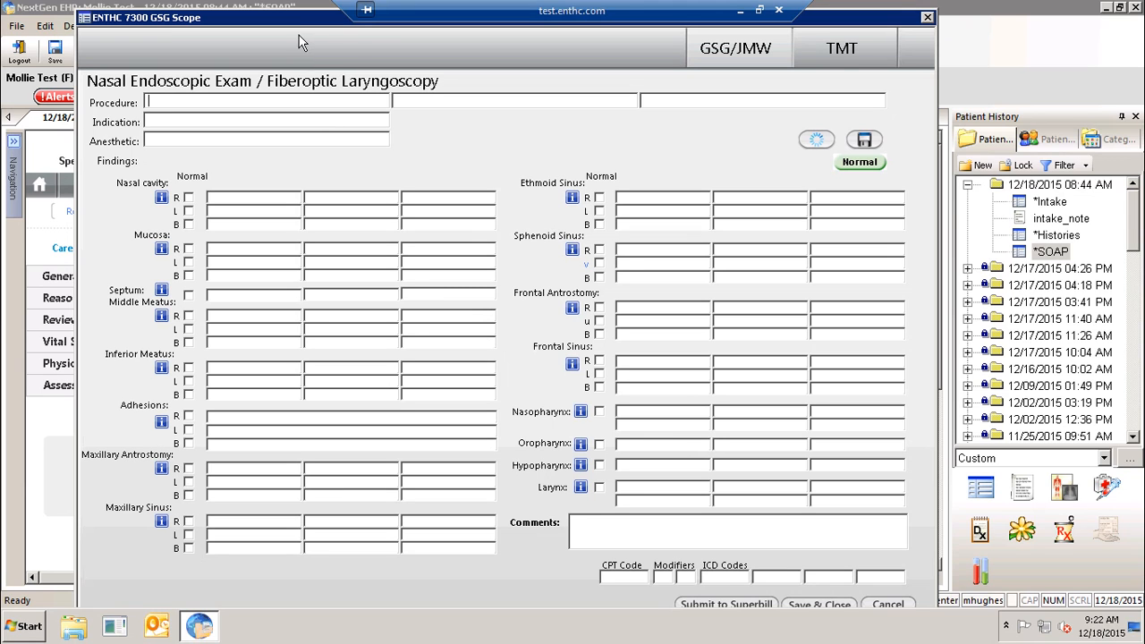
left_click_drag(299, 25, 297, 17)
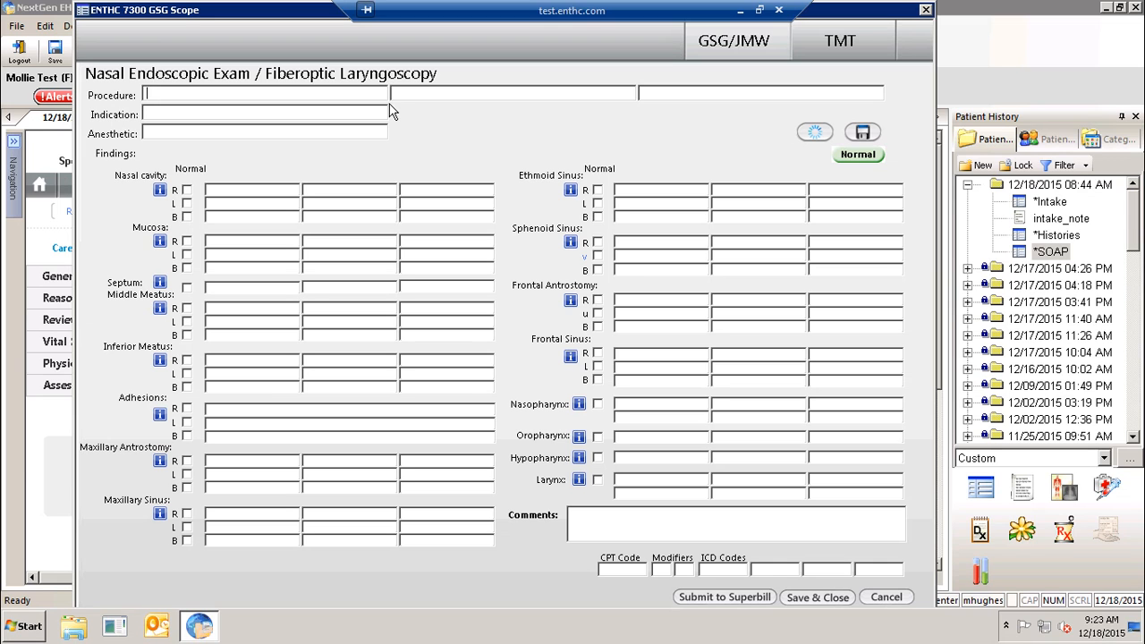
double_click(365, 95)
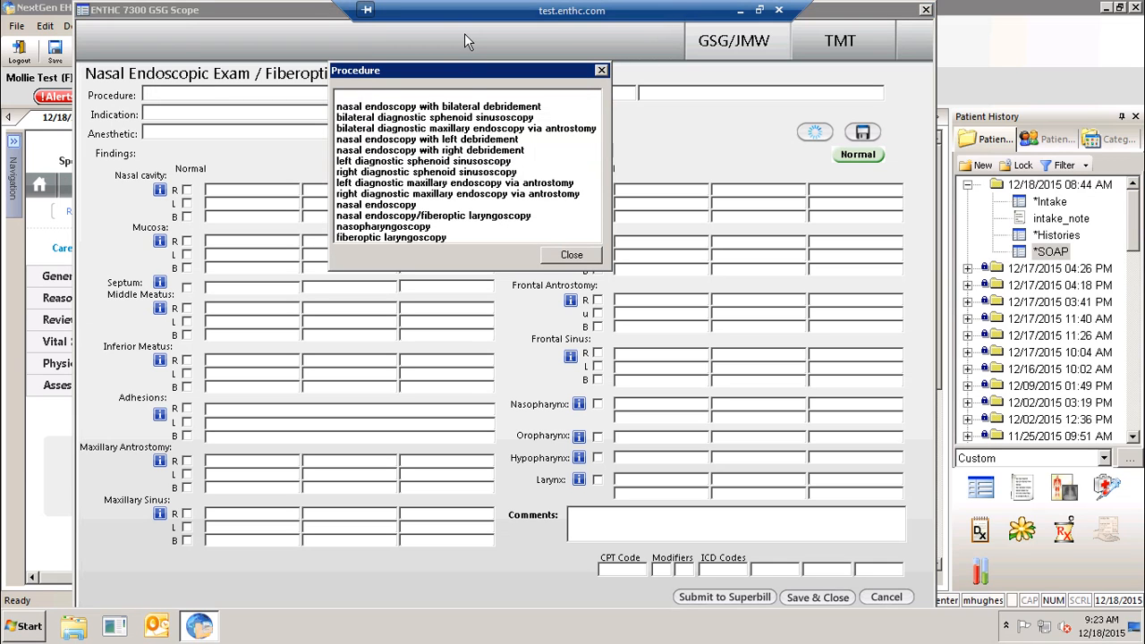
double_click(385, 205)
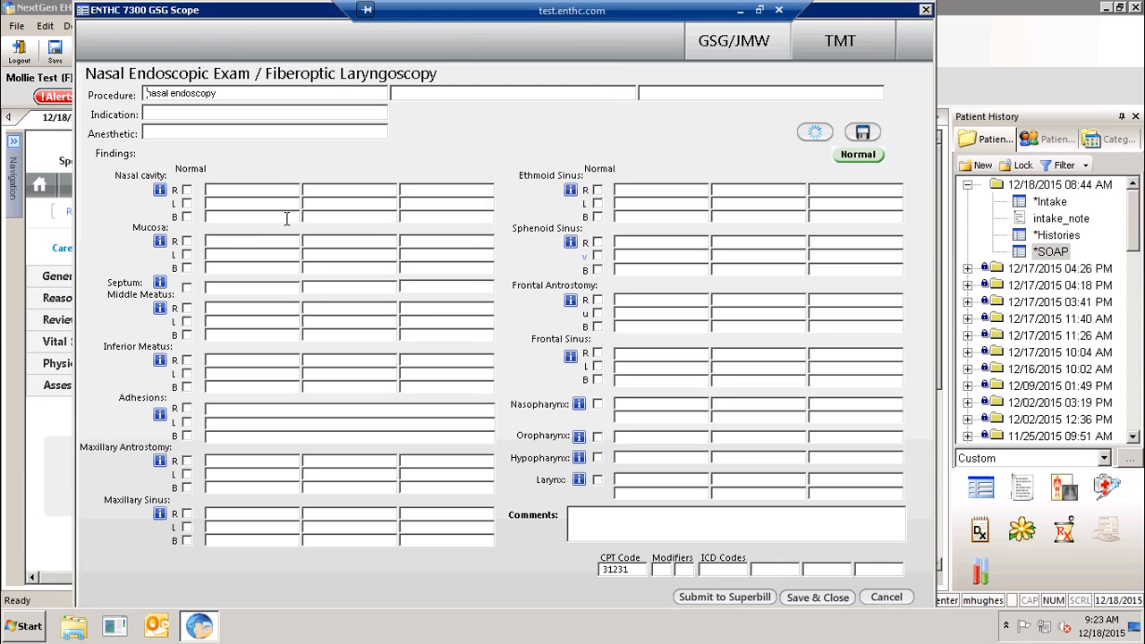
Record the bilateral nasal cavity and the septum as normal and the bilateral mucosa as mild edema and erythema
left_click(186, 217)
double_click(236, 270)
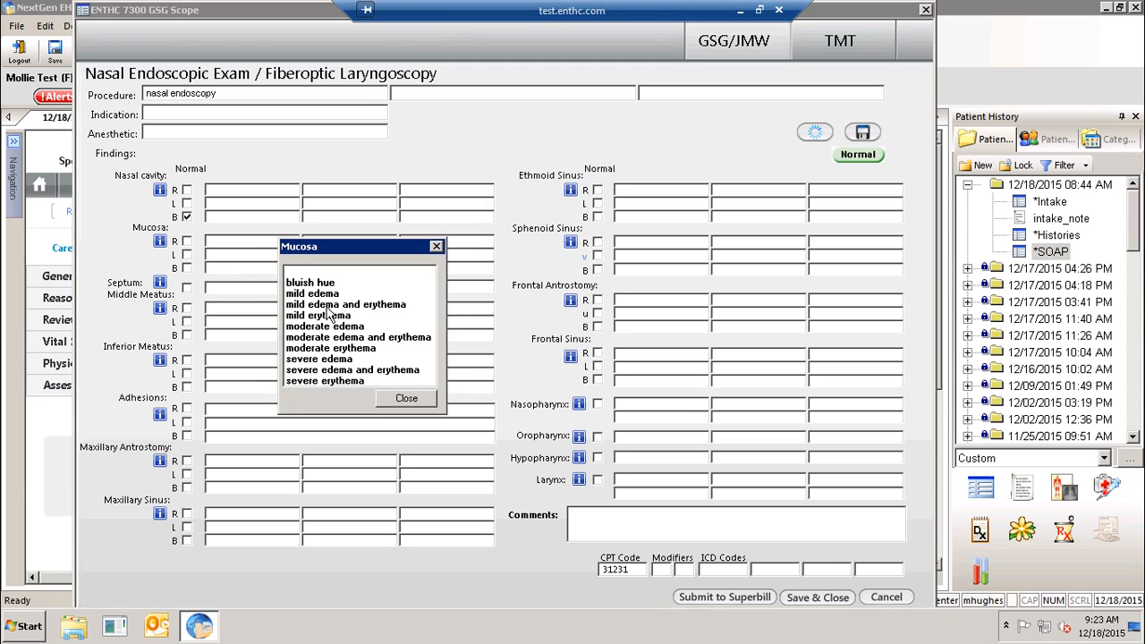
double_click(327, 306)
left_click(186, 287)
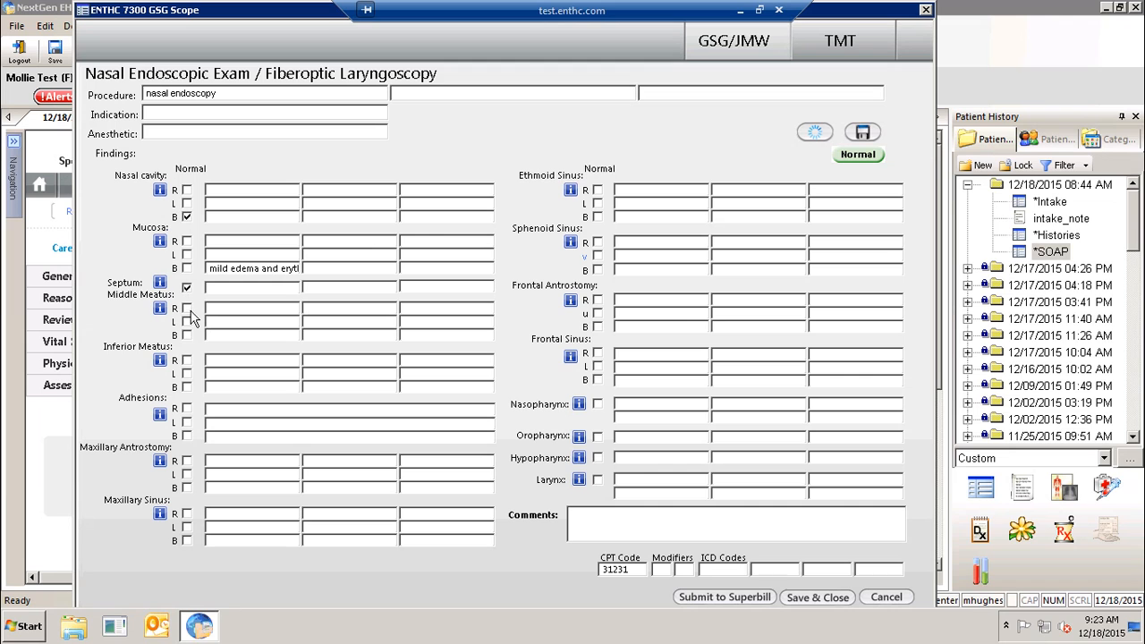
Record cloudy drainage for the right middle meatus, and mark the left middle meatus, bilateral inferior meatus and nasopharynx as normal
double_click(222, 315)
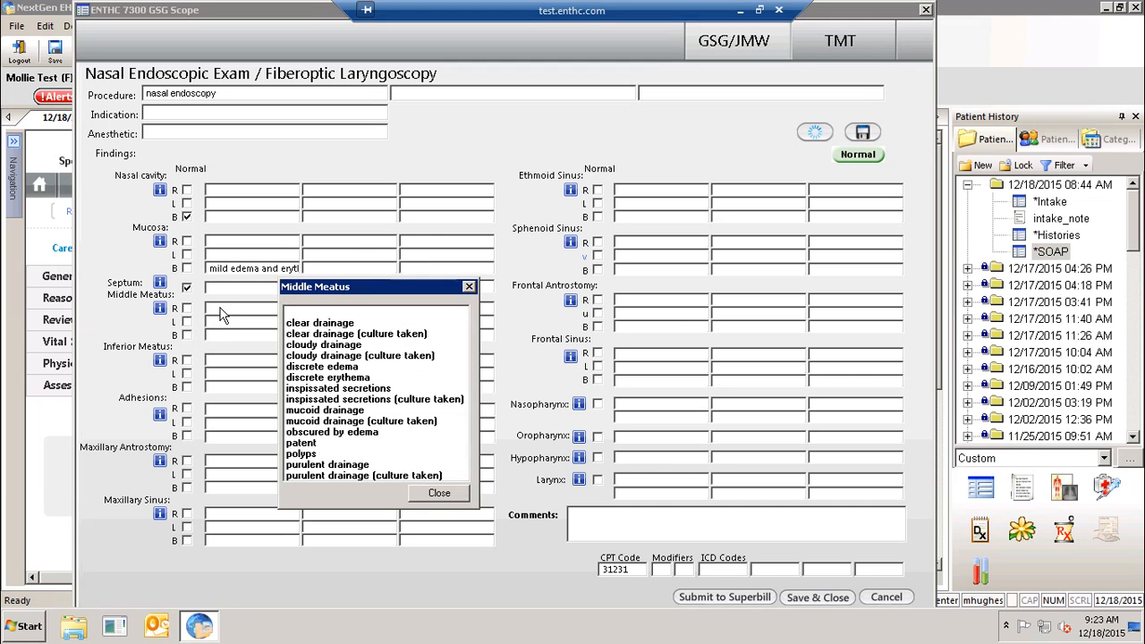
double_click(303, 345)
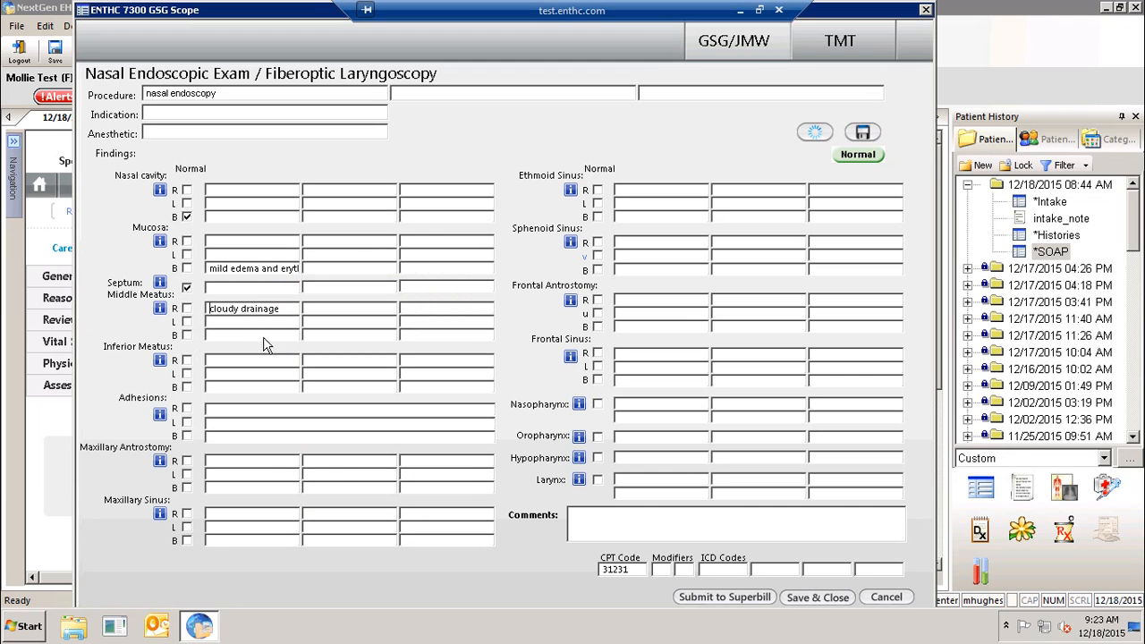
left_click(186, 321)
left_click(186, 386)
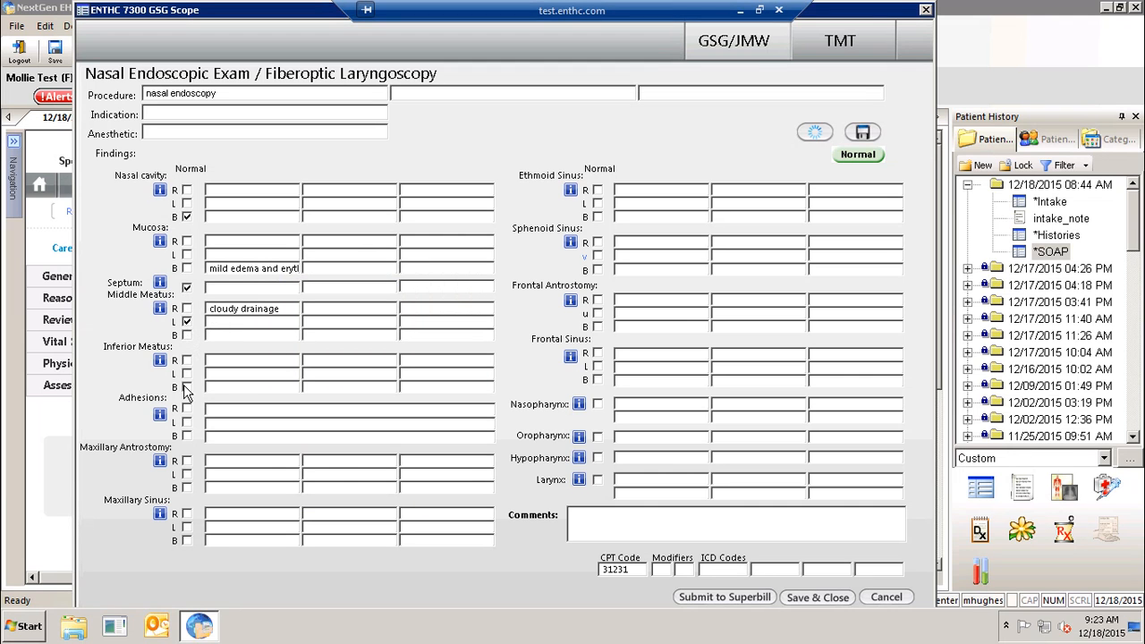
left_click(598, 405)
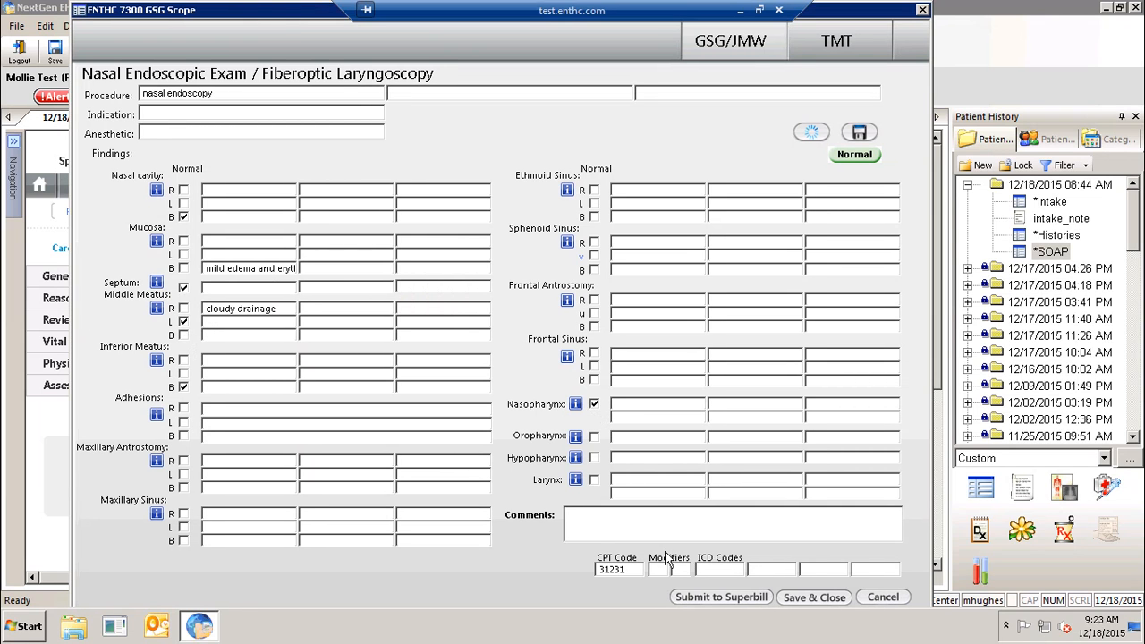
Set the indication to evaluating portions of the nose not visualized on anterior rhinoscopy and the anesthetic to tetracaine/phenylephrine
left_click(216, 112)
left_click(361, 120)
left_click(241, 111)
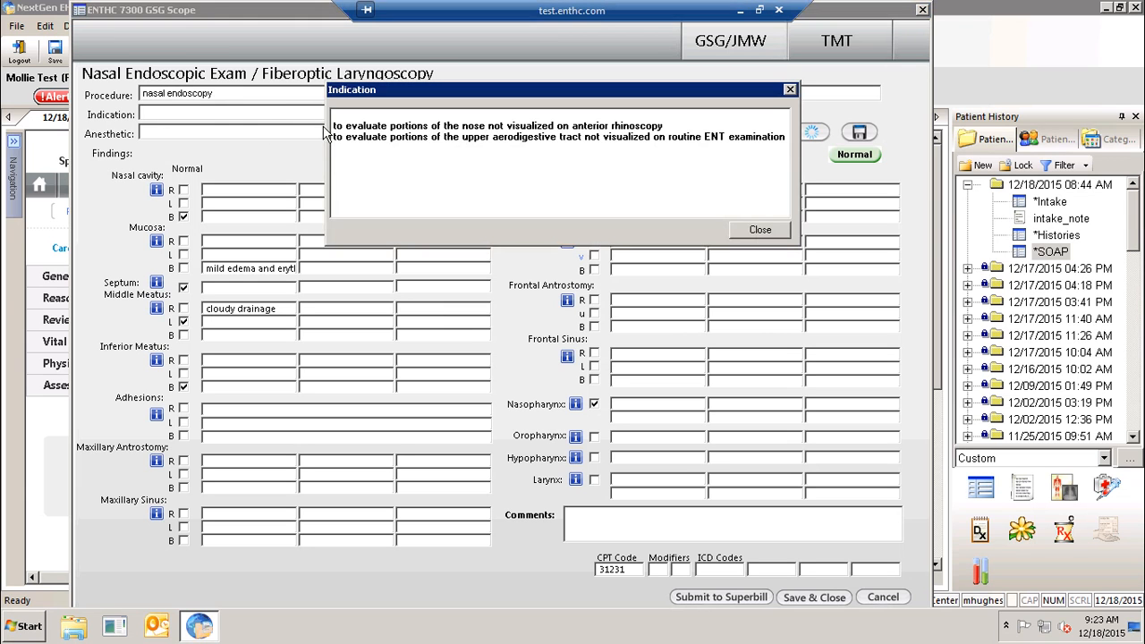
left_click(347, 126)
left_click(299, 134)
left_click(370, 183)
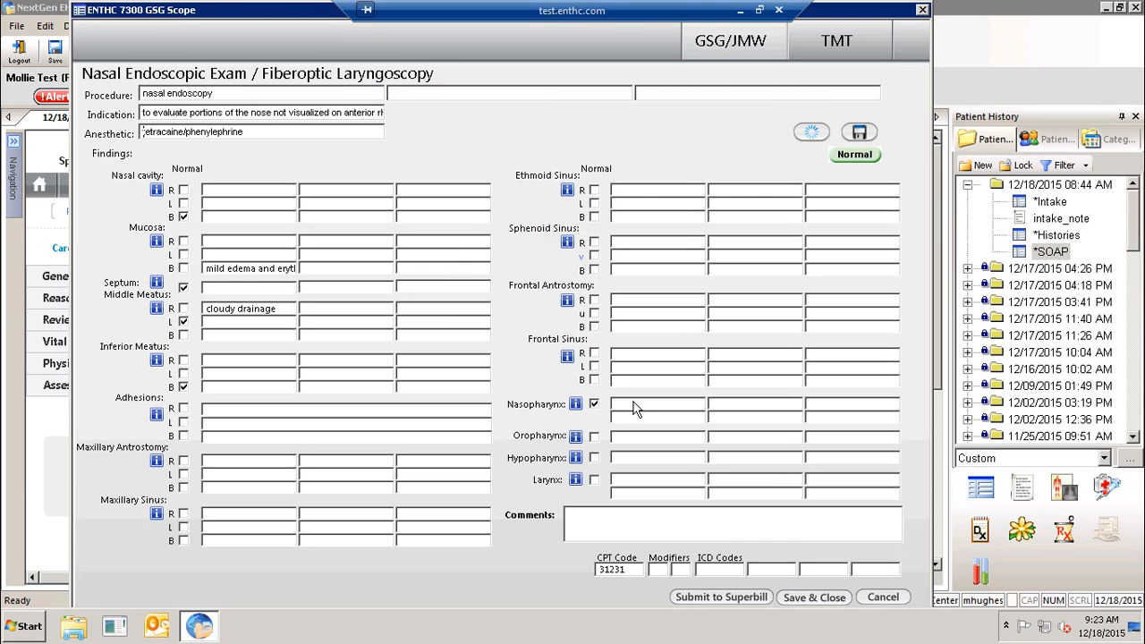
Enter J32.2 as the first ICD code for the endoscopy and submit the procedure to the superbill
left_click(726, 570)
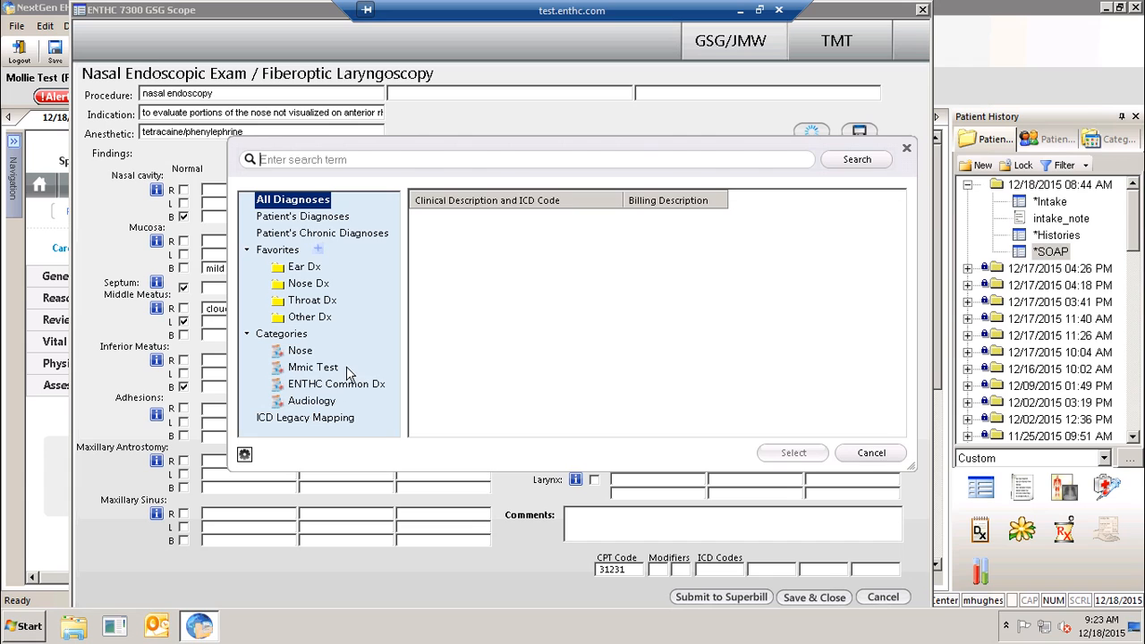
left_click(864, 453)
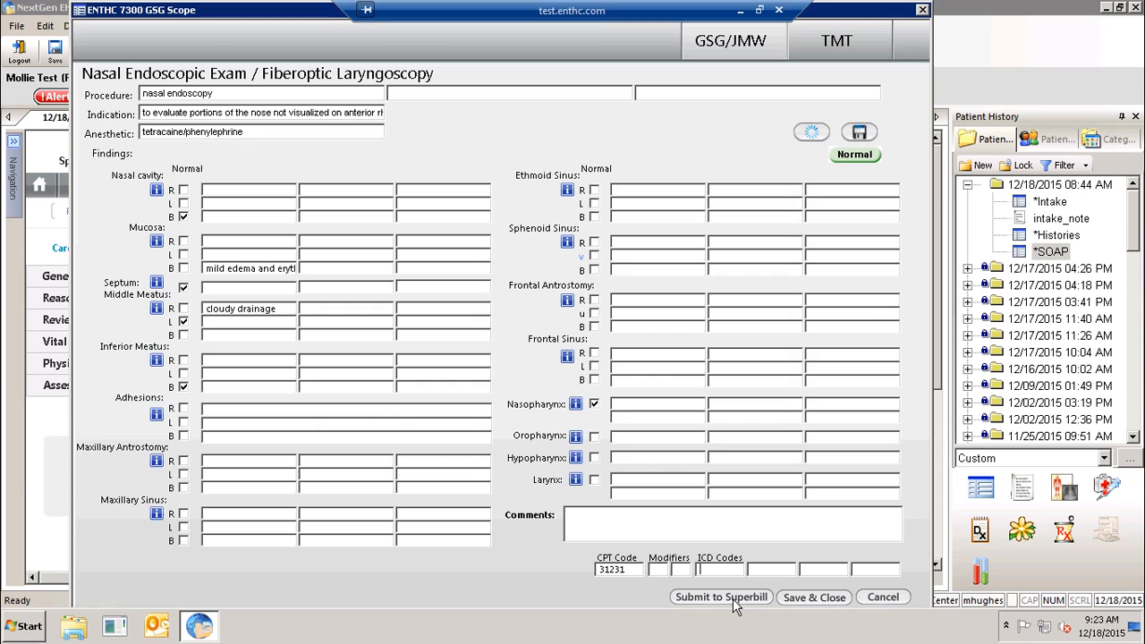
type("J32.2")
left_click(716, 597)
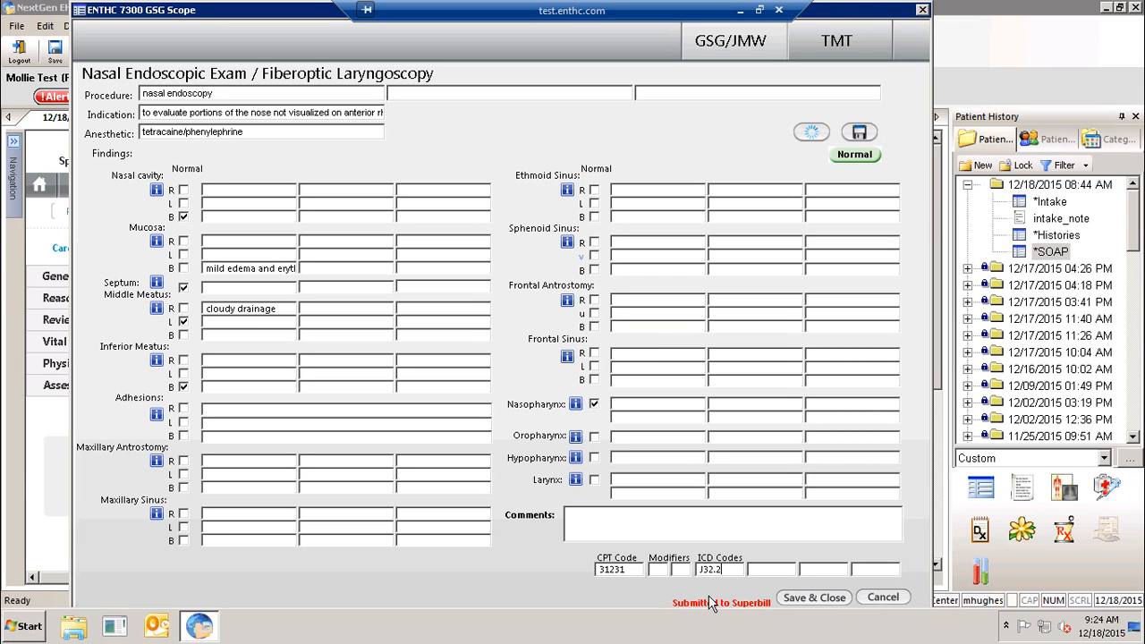
Save and close the nasal endoscopy exam and open the patient's superbill
left_click(802, 597)
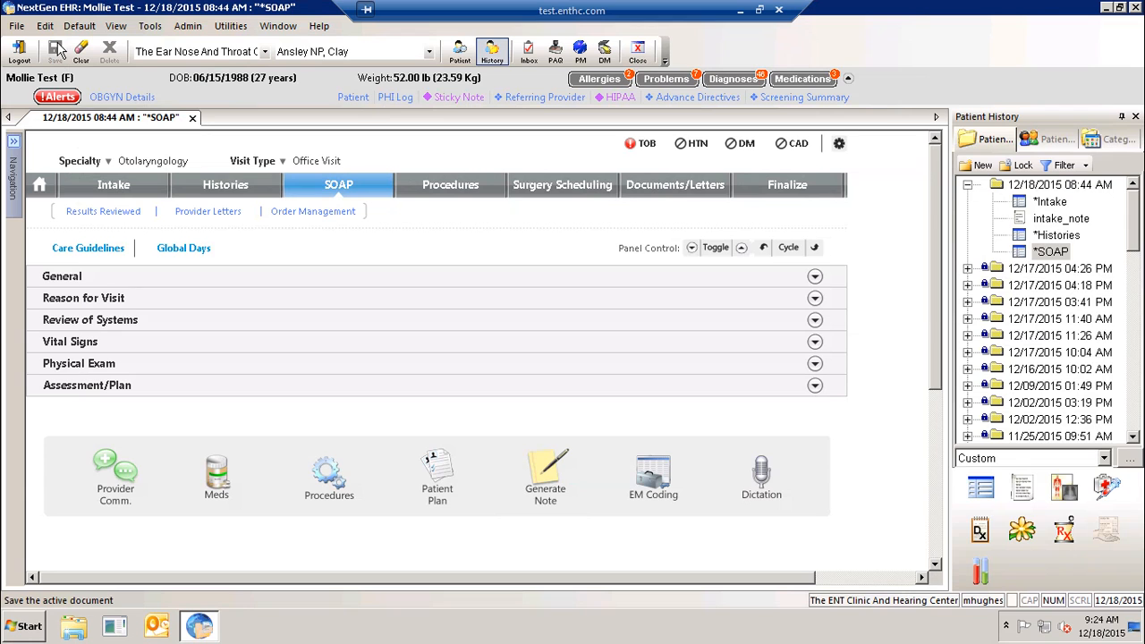
left_click(22, 26)
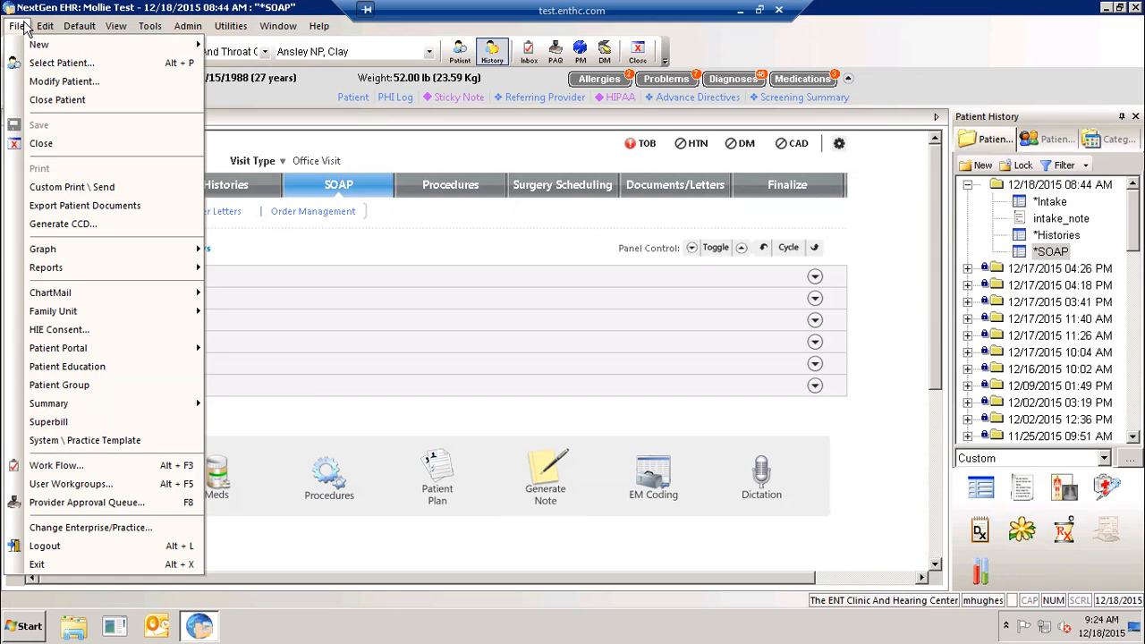
left_click(86, 424)
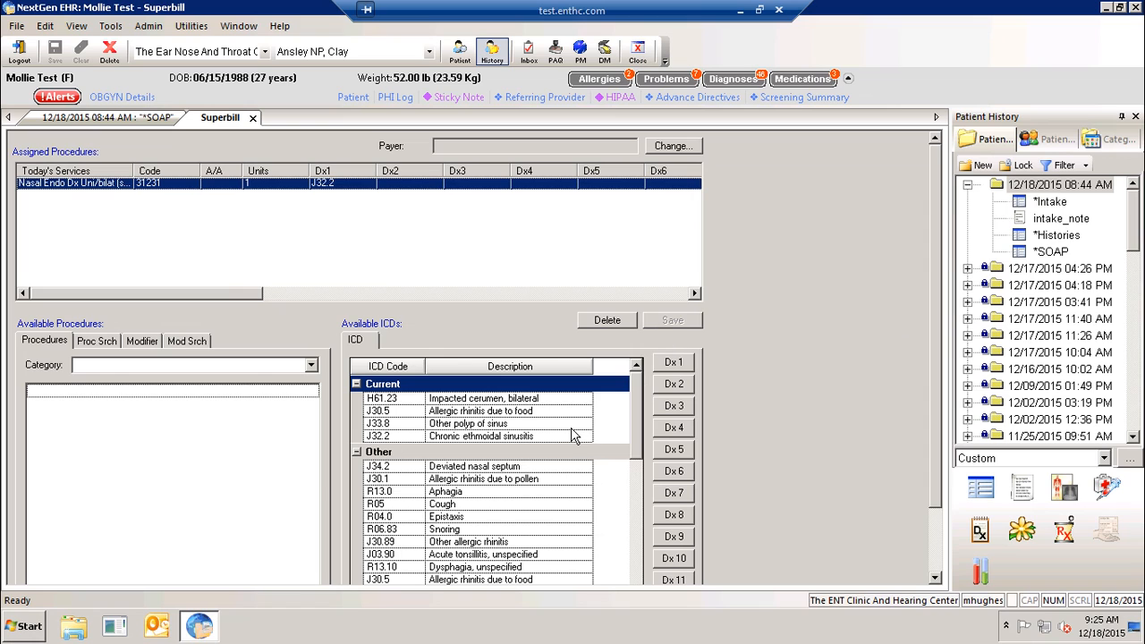
Try changing the diagnosis assignments of the nasal endoscopy charge, and close the superbill without committing the changes
left_click(347, 185)
left_click(416, 185)
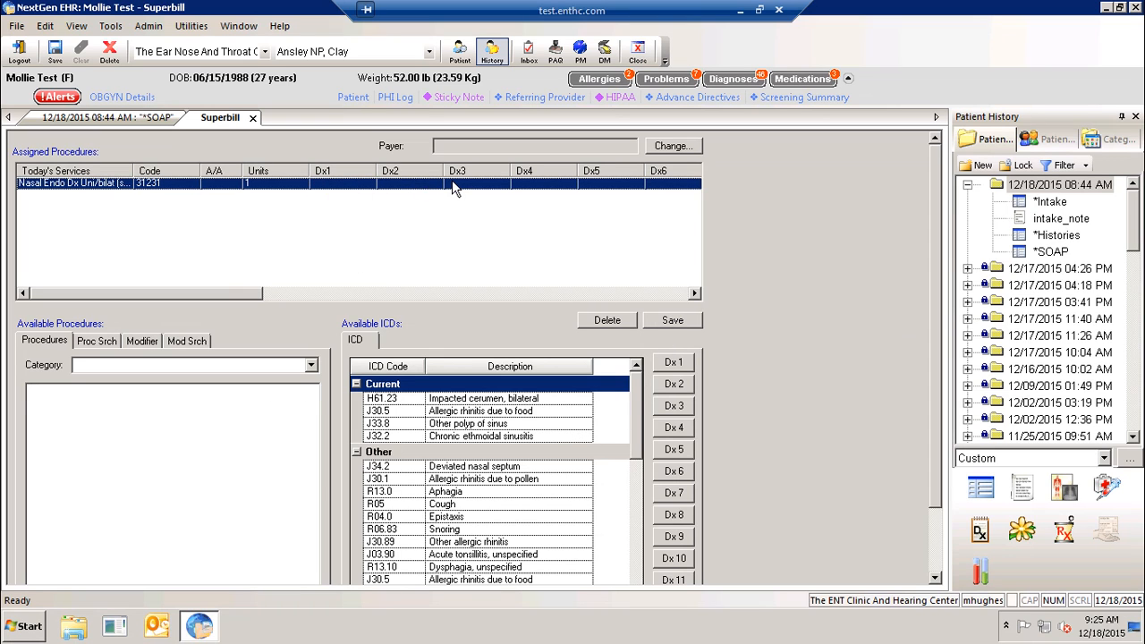
left_click(451, 184)
left_click(396, 189)
left_click(255, 119)
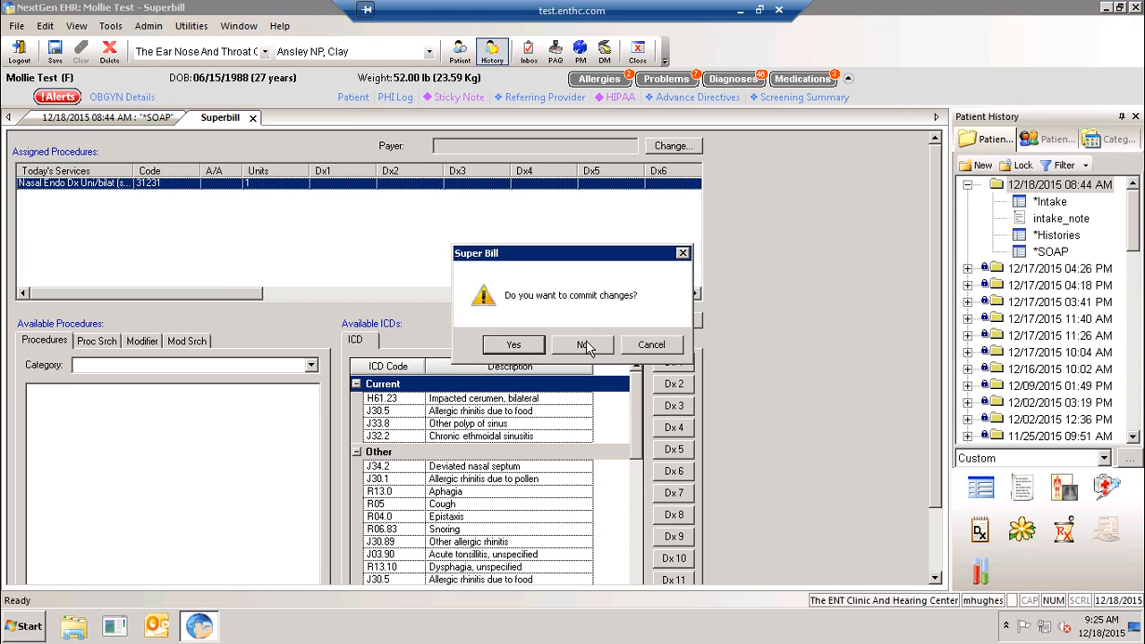
left_click(580, 345)
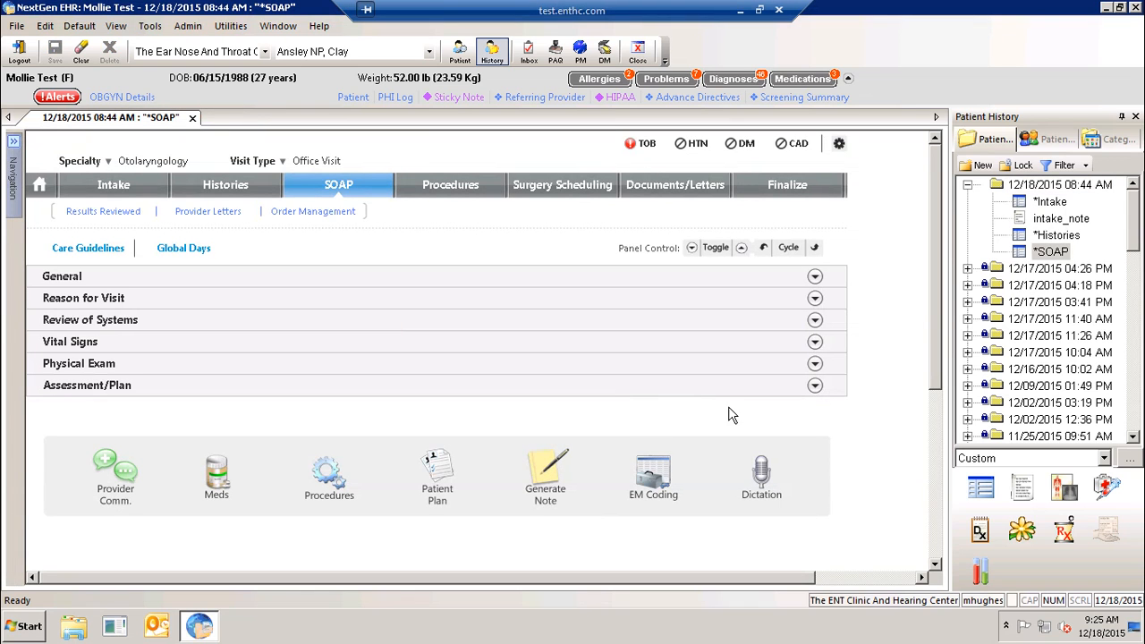
Start an ear procedure with ear microscopy and impacted cerumen debridement, using suction cup, curette and forceps as methods
left_click(349, 479)
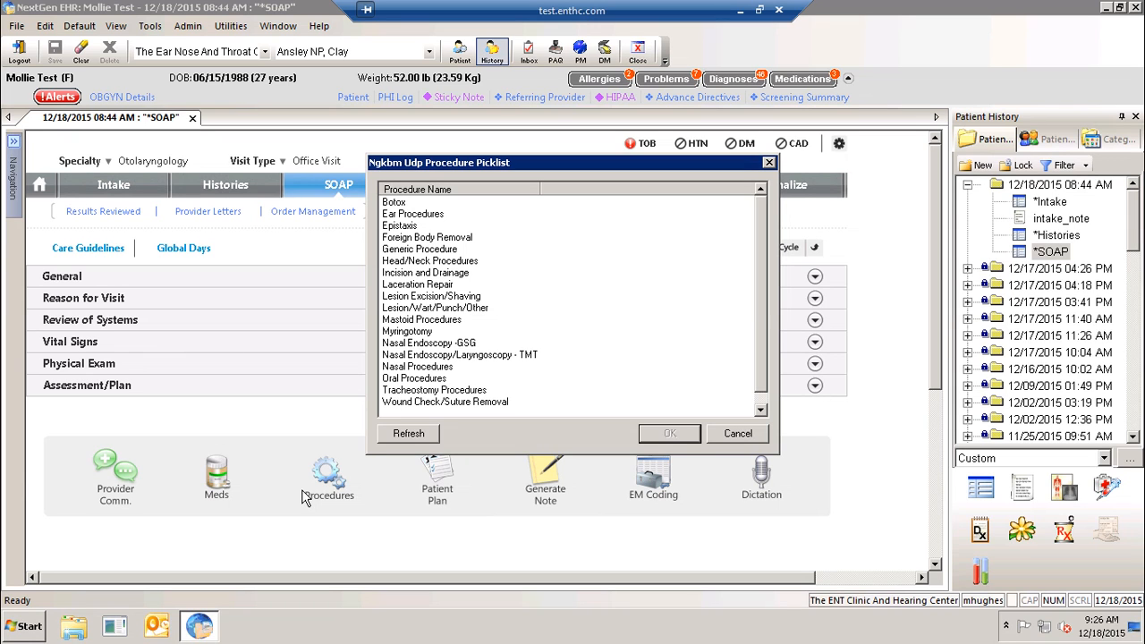
double_click(417, 215)
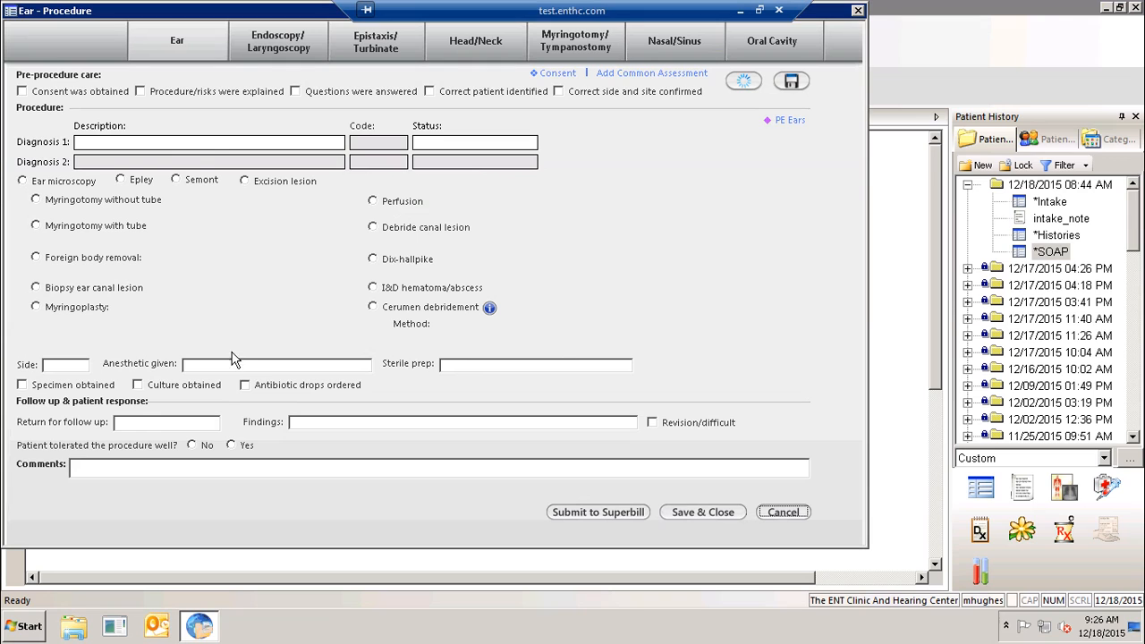
left_click(76, 183)
left_click(413, 308)
left_click(528, 308)
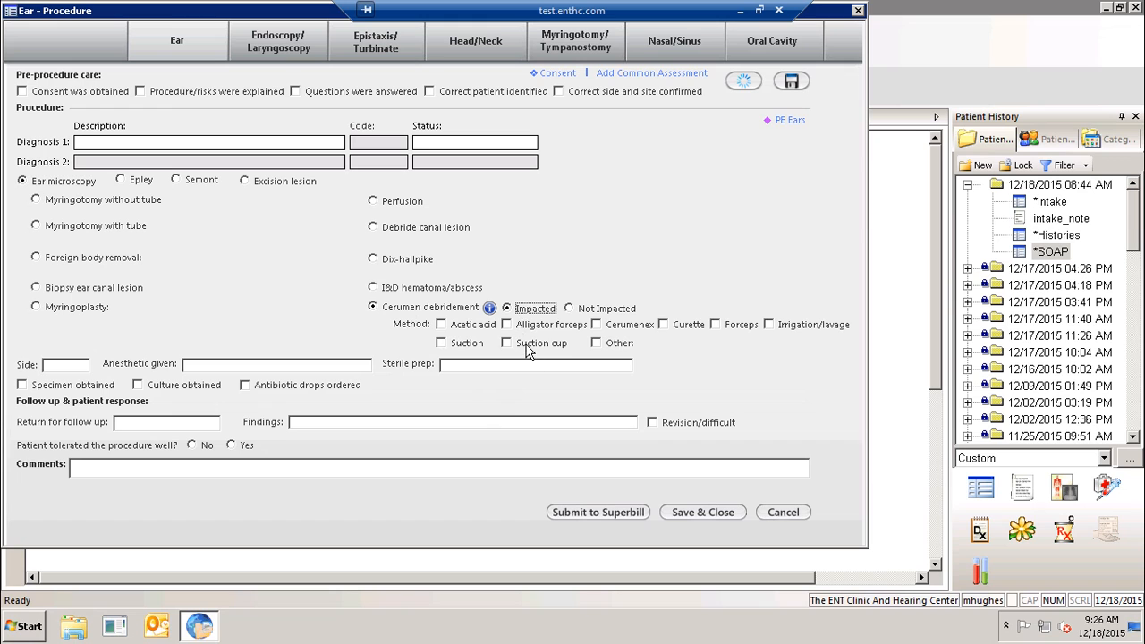
left_click(537, 347)
left_click(688, 326)
left_click(741, 324)
left_click(139, 143)
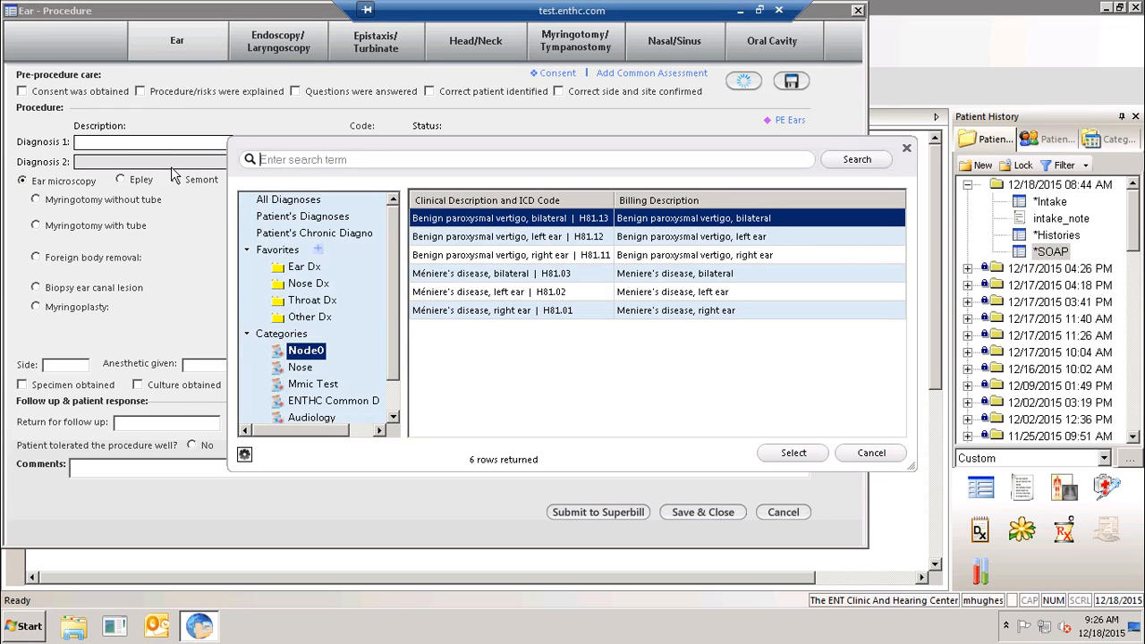
left_click(288, 203)
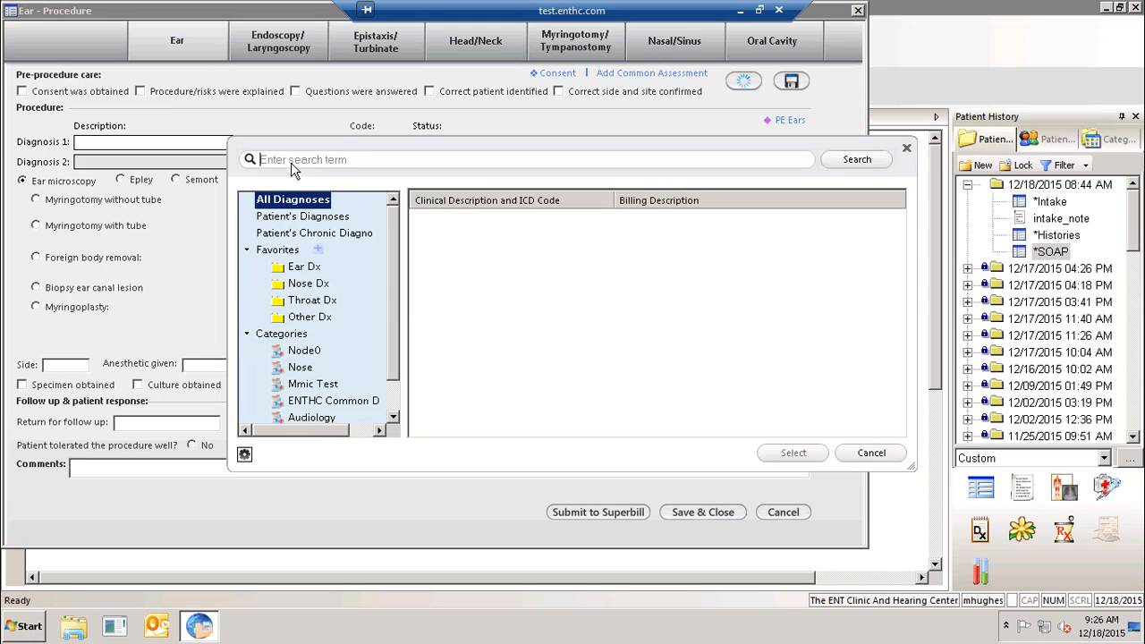
left_click(295, 160)
type("cerumen")
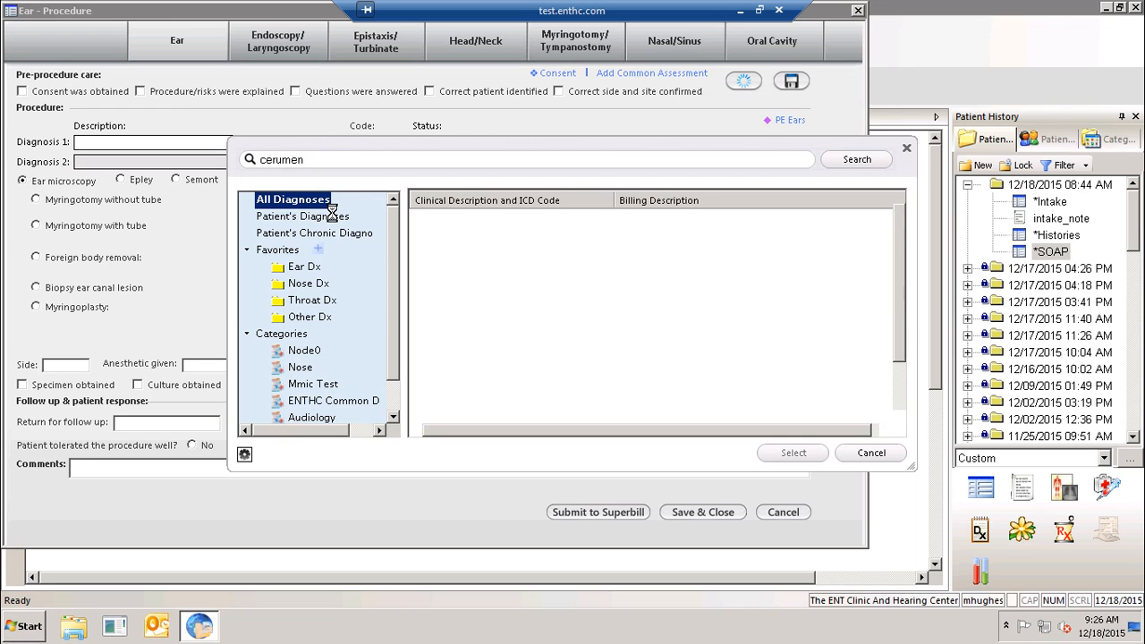
Choose Impacted cerumen, bilateral (H61.23) from the patient's diagnoses as Diagnosis 1 and set the procedure side to bilateral
left_click(99, 145)
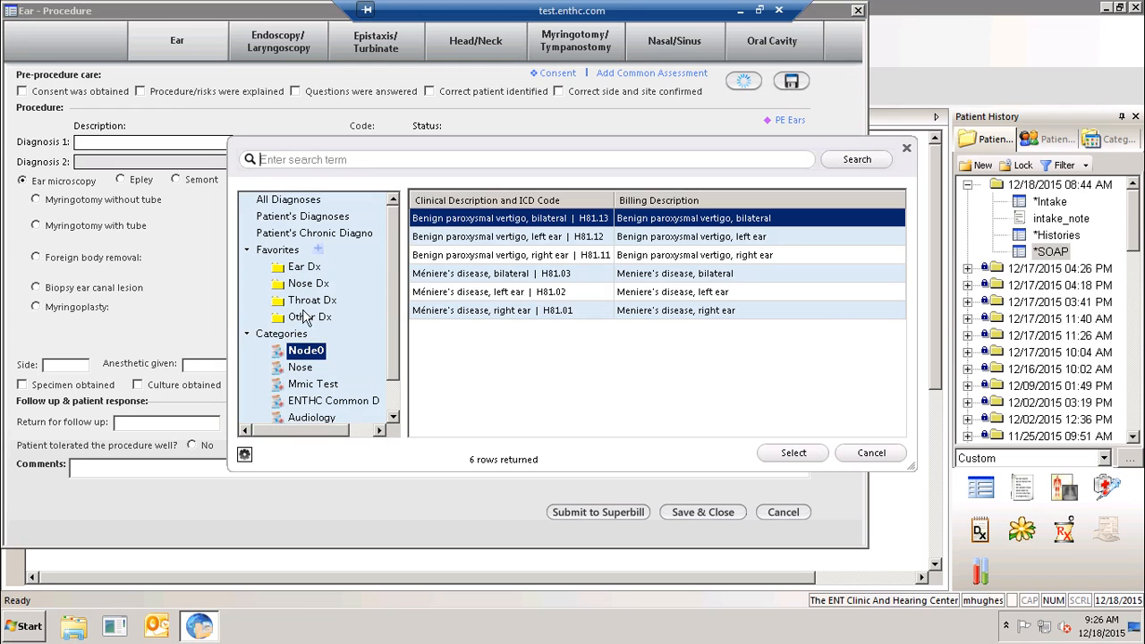
left_click(283, 217)
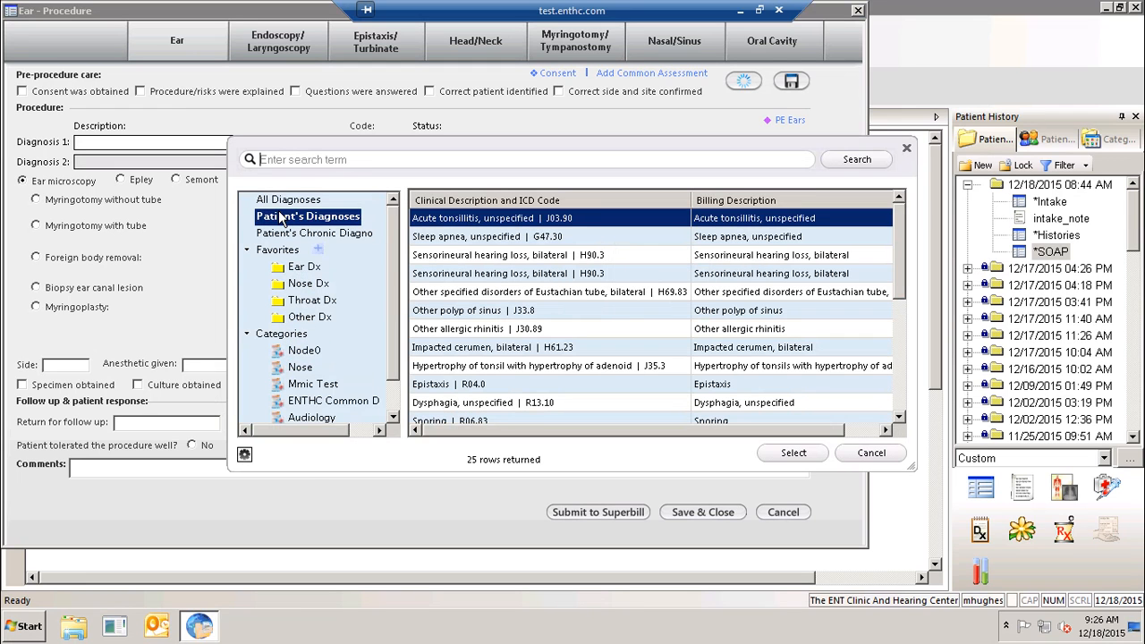
double_click(513, 348)
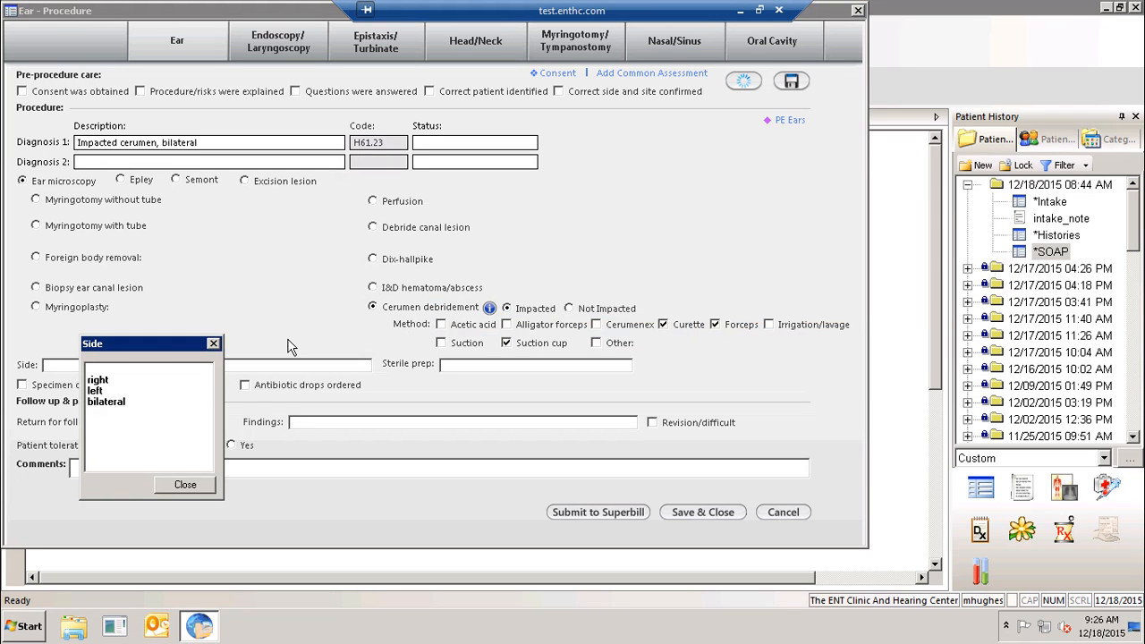
double_click(136, 404)
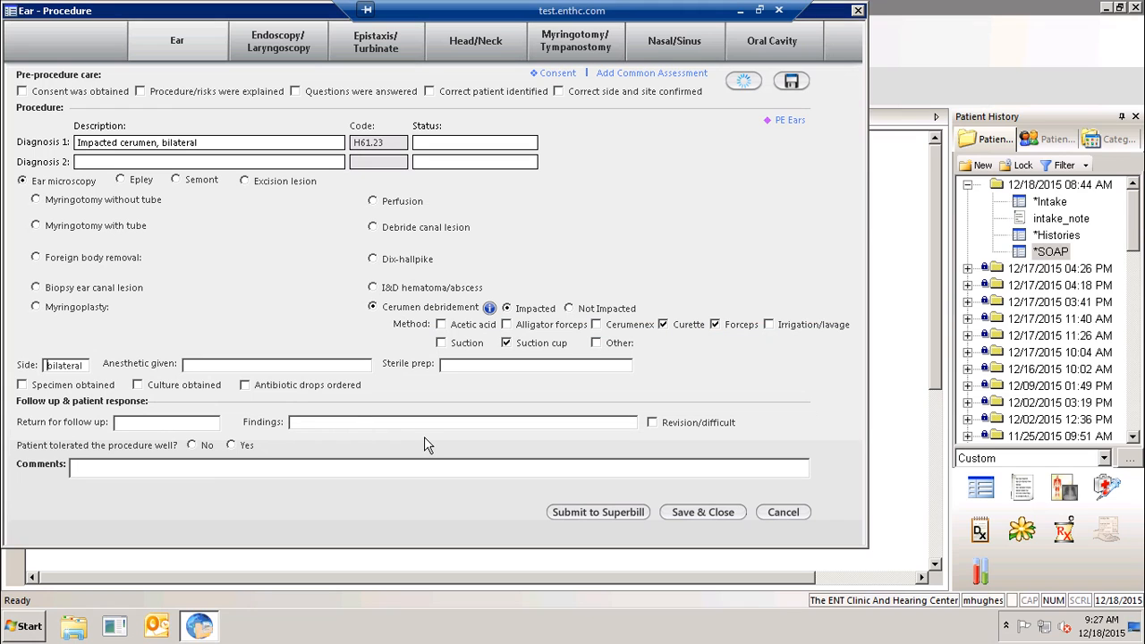
Record "tympanic membrane is intact and middle ear is aerated" and that the procedure was tolerated well, and submit the ear procedure to the superbill
left_click(351, 424)
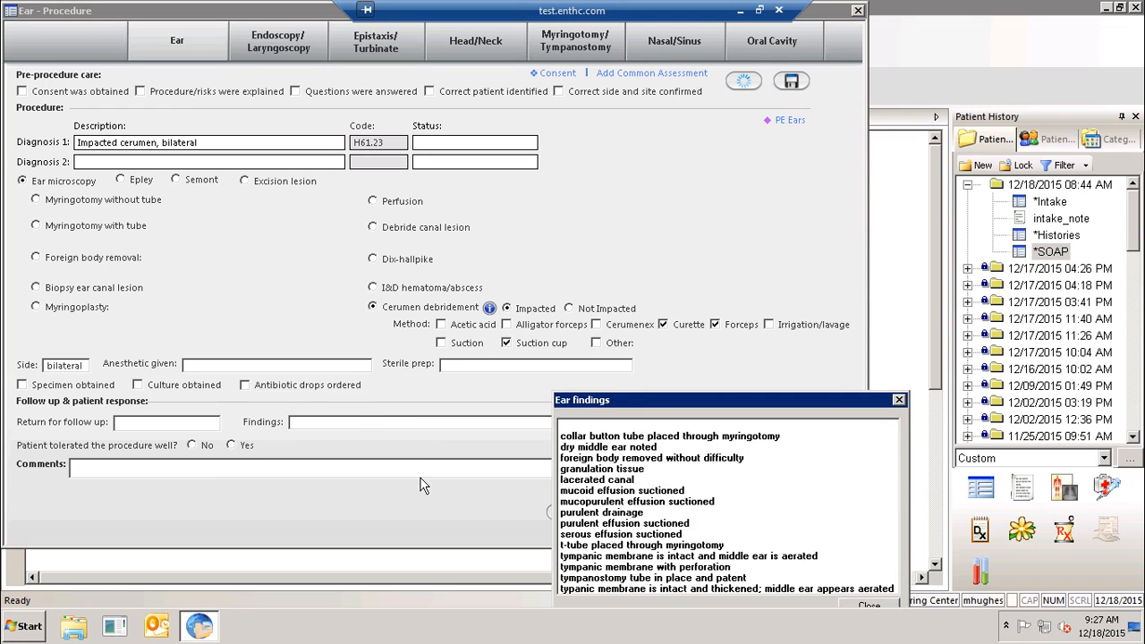
double_click(628, 556)
left_click(899, 401)
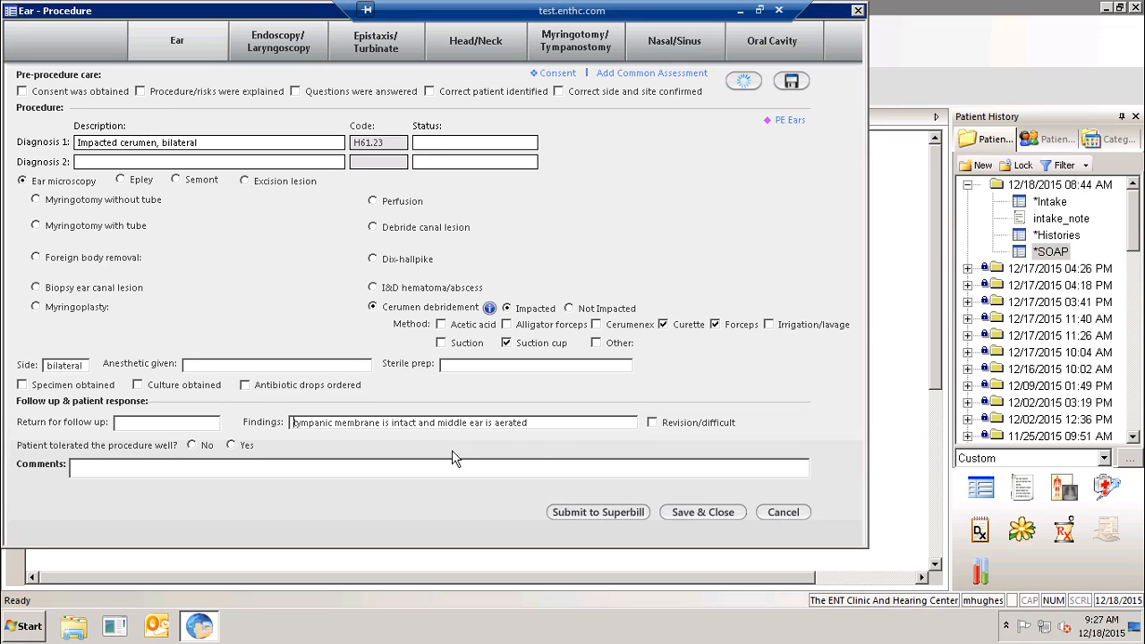
left_click(231, 447)
left_click(637, 513)
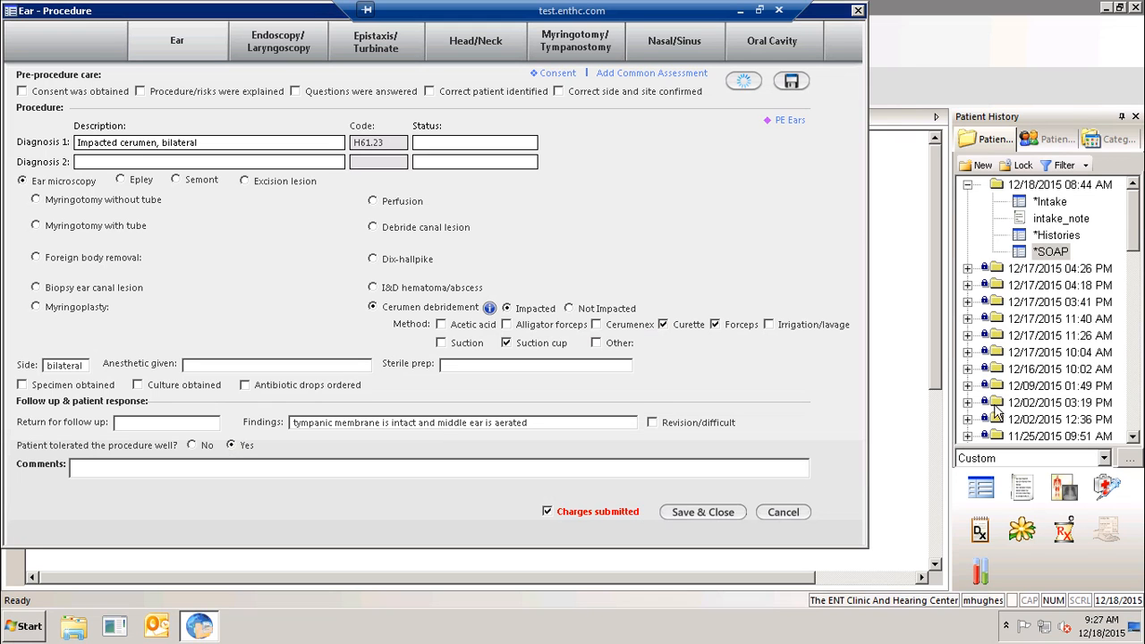
left_click(724, 513)
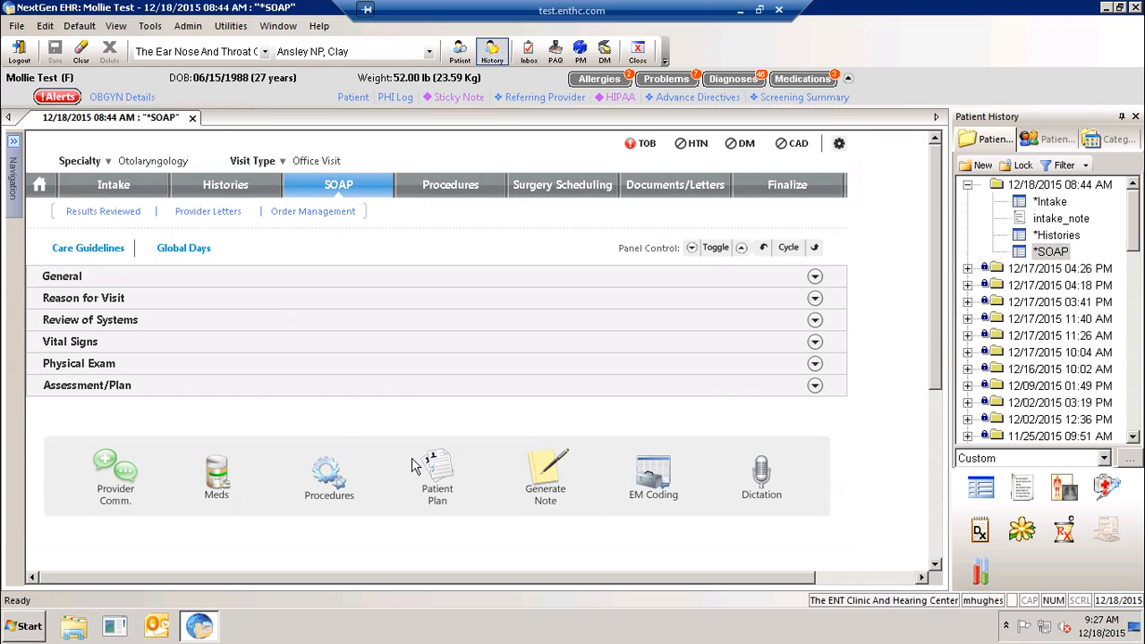
View the Results Reviewed form and the provider letters form, closing both without saving changes
left_click(116, 213)
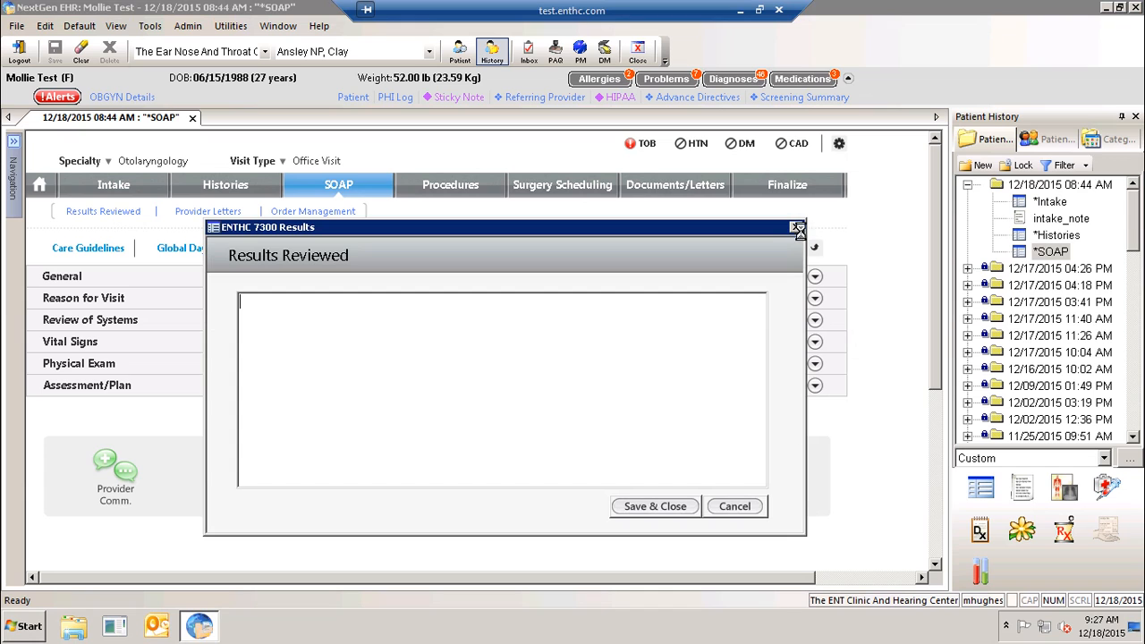
left_click(797, 228)
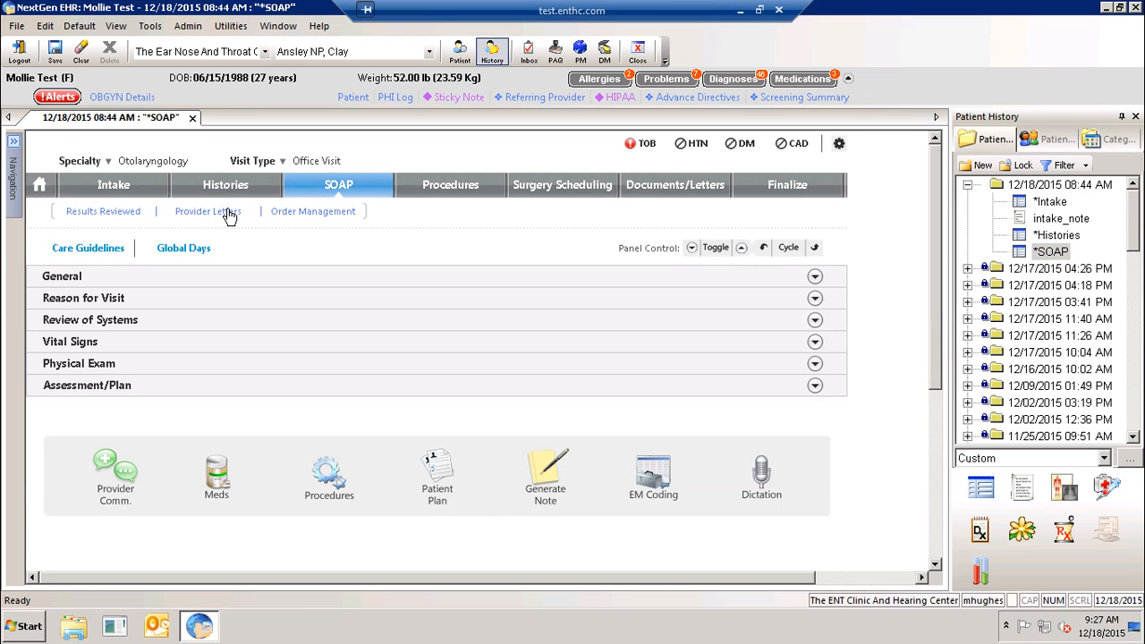
left_click(207, 212)
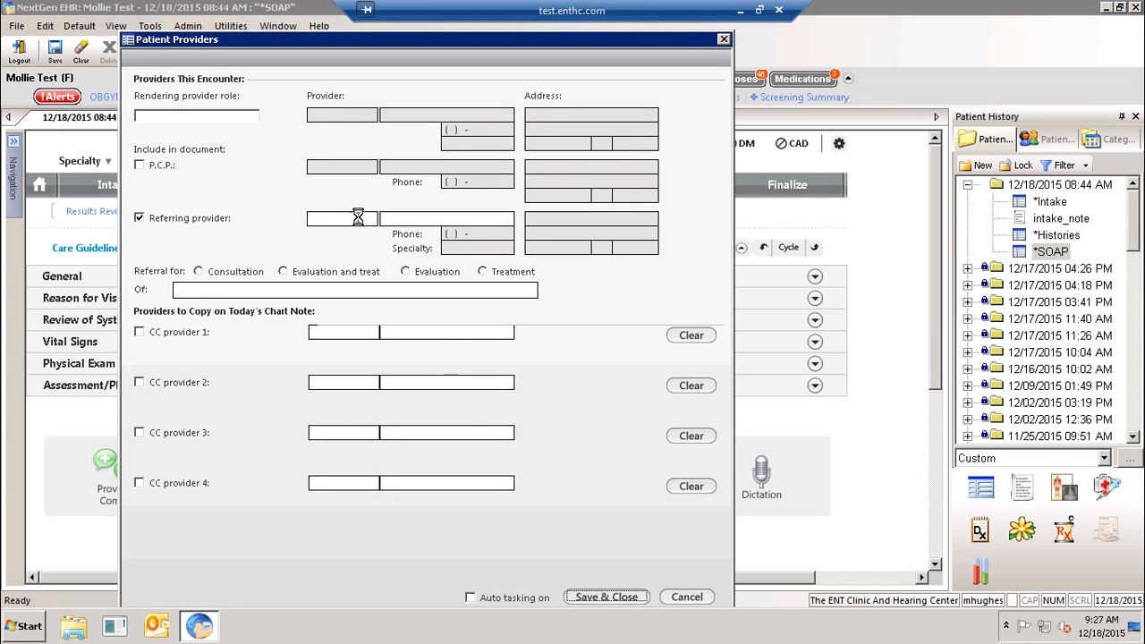
left_click(722, 41)
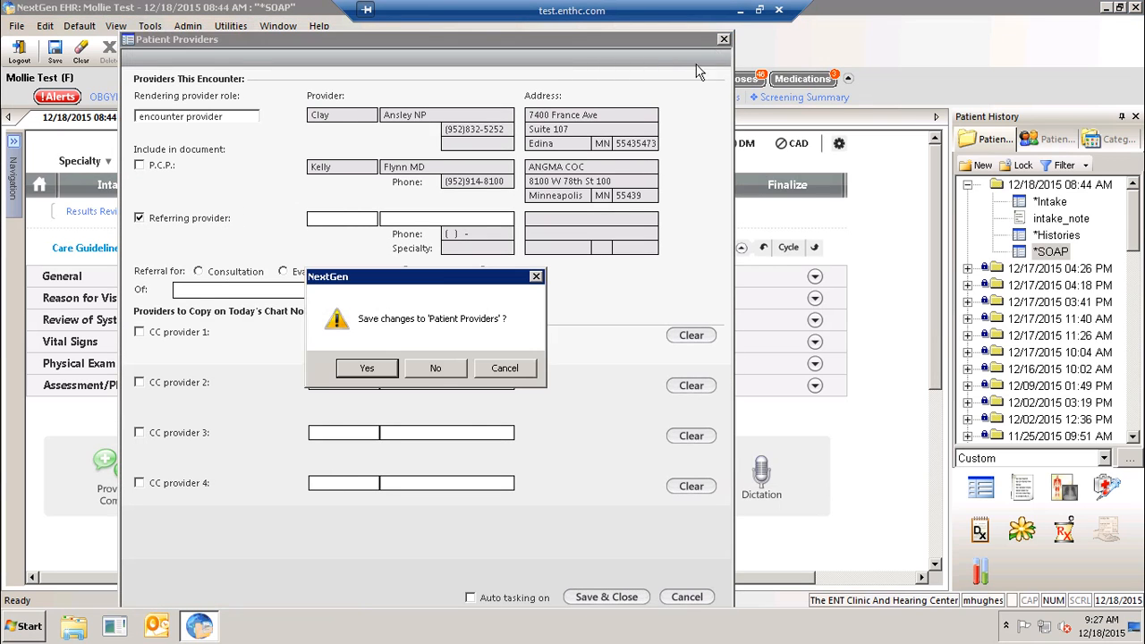
left_click(430, 362)
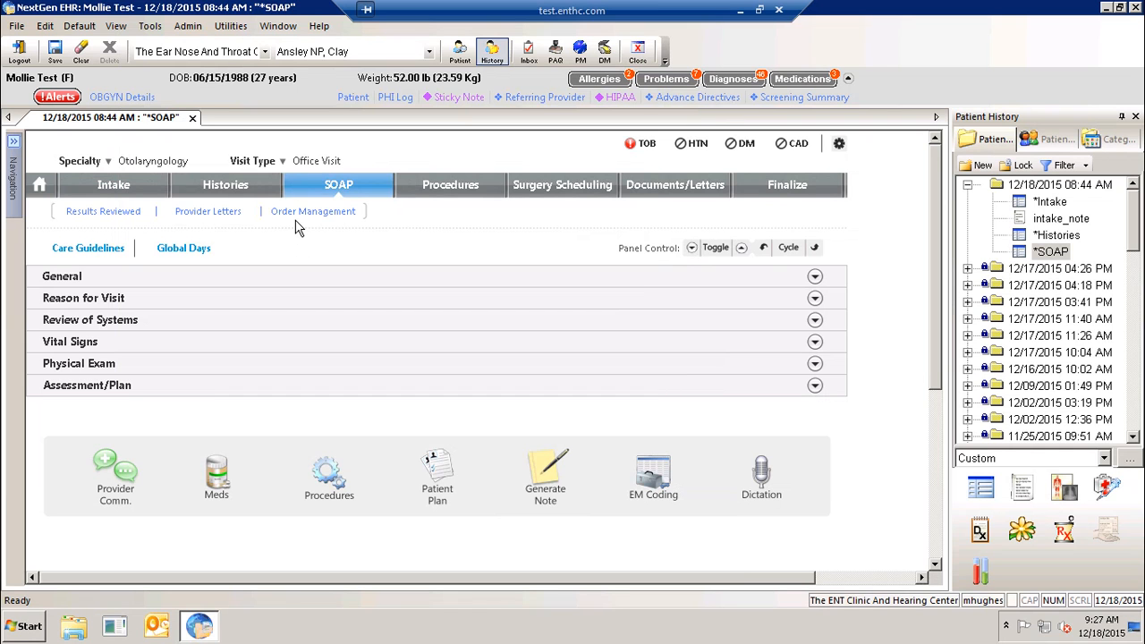
View the Surgery Scheduling template, close it without saving, and reopen the visit's SOAP template
left_click(557, 189)
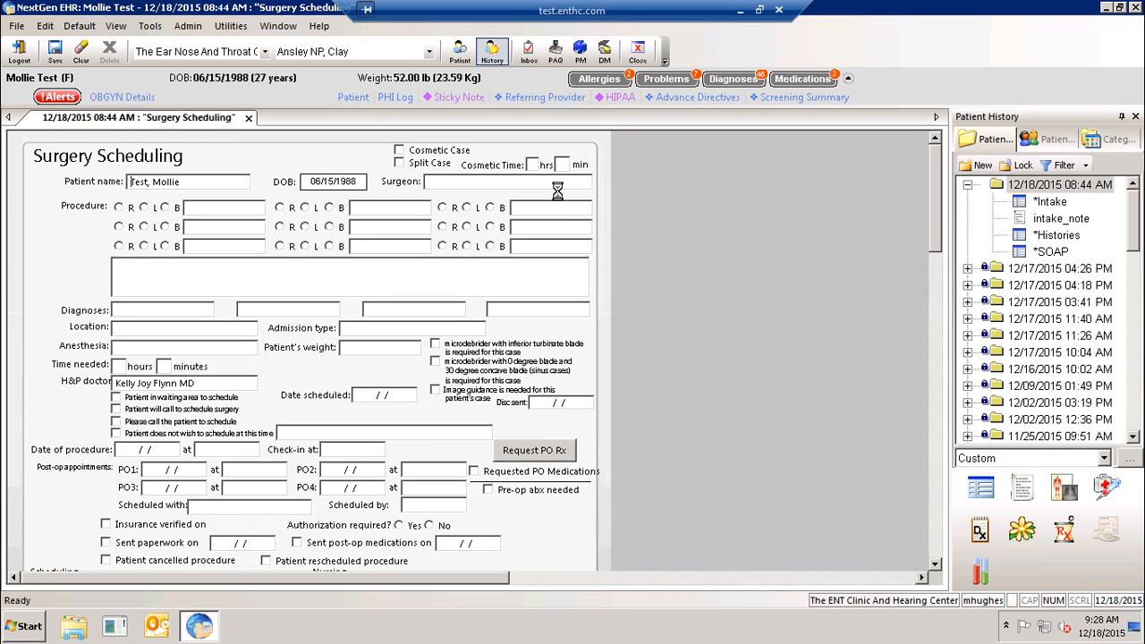
left_click(247, 118)
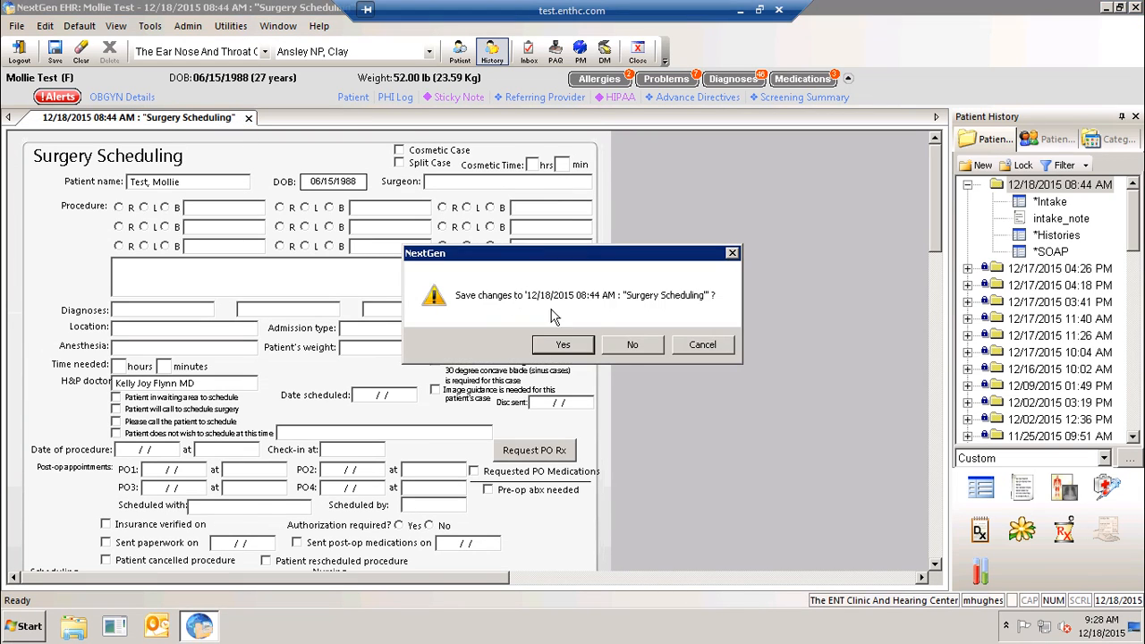
left_click(628, 345)
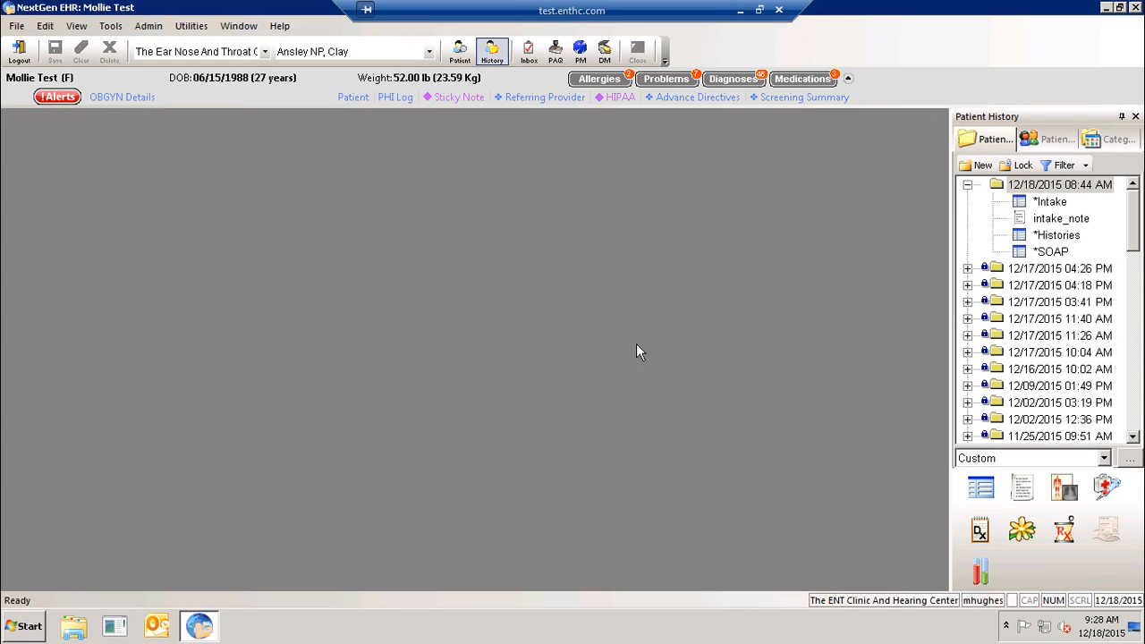
left_click(1040, 256)
double_click(1040, 256)
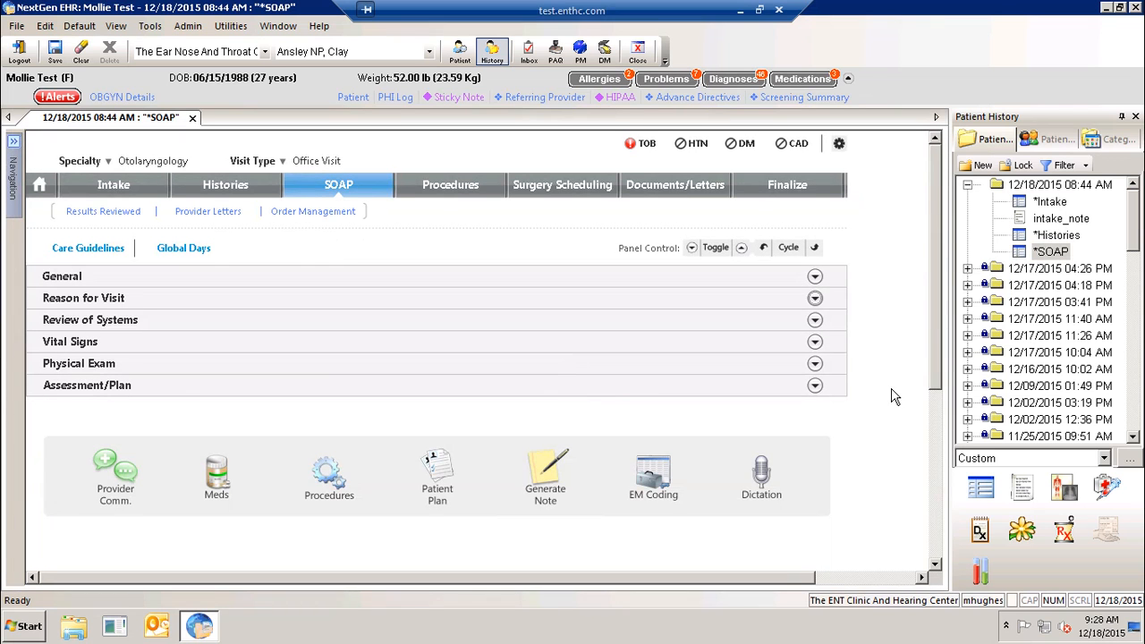
Open the assessment and plan details and review the impression and plan entered for Other polyp of sinus
left_click(815, 385)
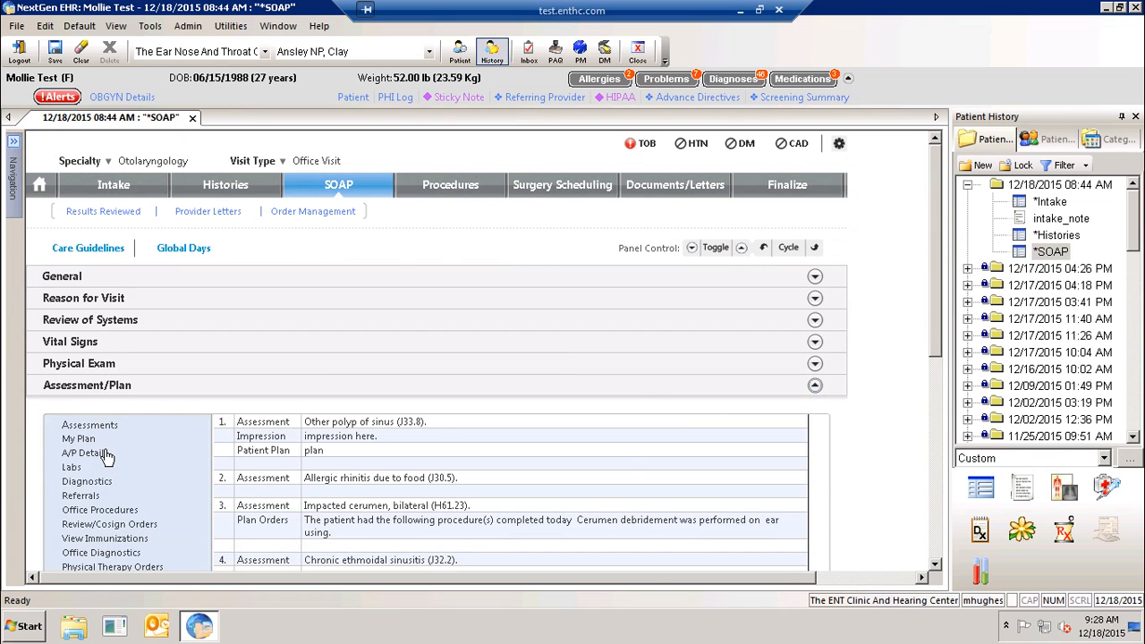
left_click(105, 454)
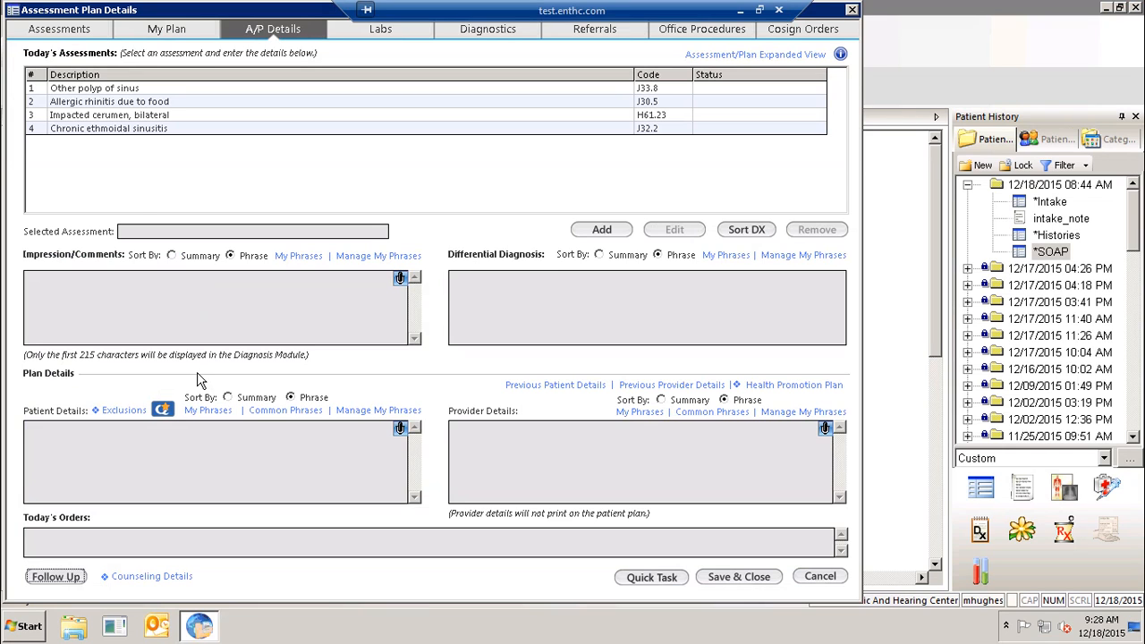
left_click(109, 89)
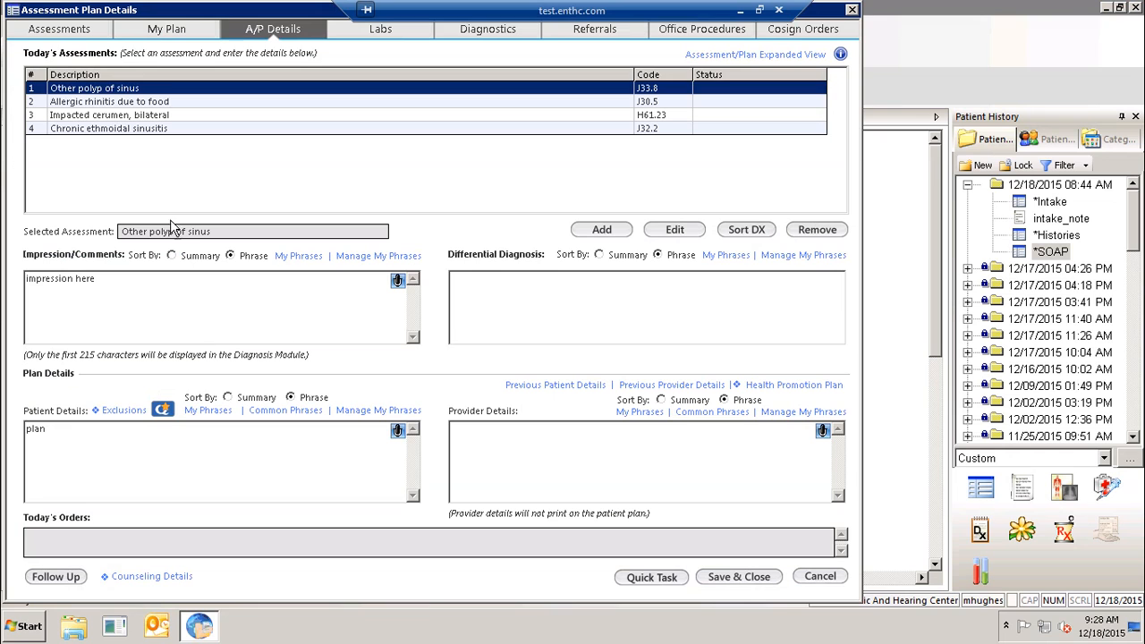
Insert the saved DABR phrase for sinus surgery with nasal septoplasty into the patient details of Allergic rhinitis due to food and remove its leading space
left_click(121, 102)
left_click(207, 412)
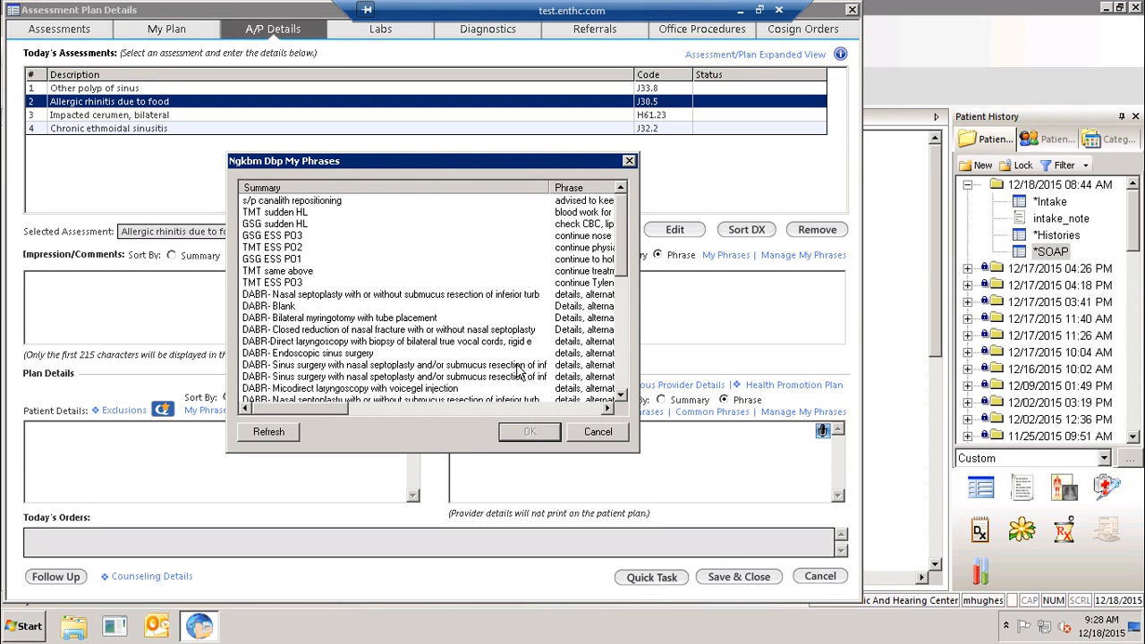
double_click(481, 377)
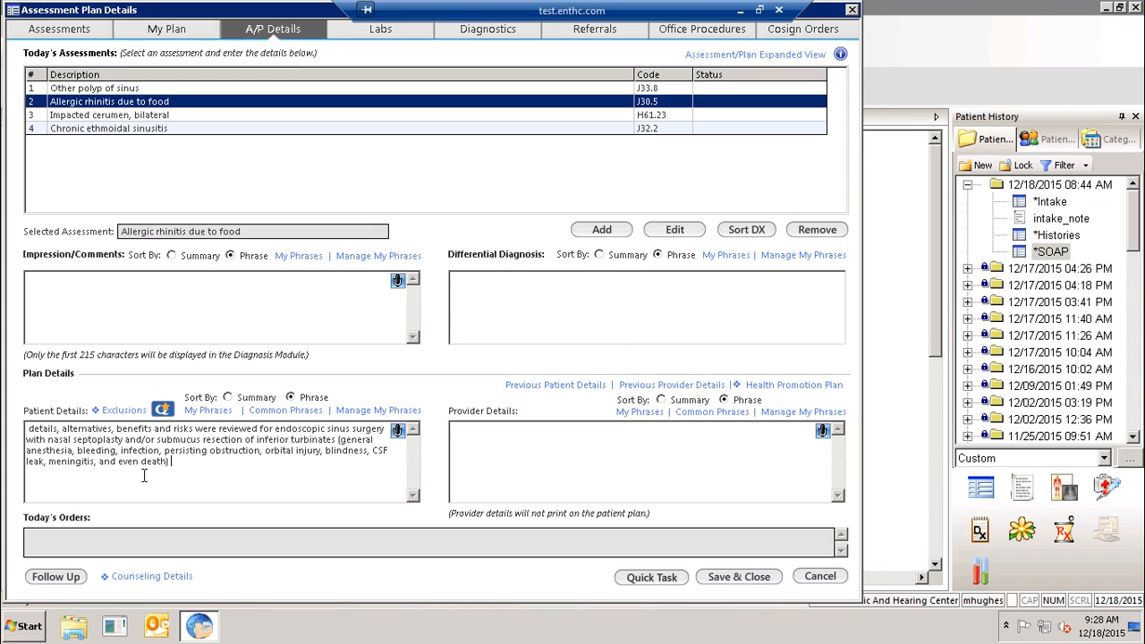
left_click(22, 426)
key("Delete")
key("Delete")
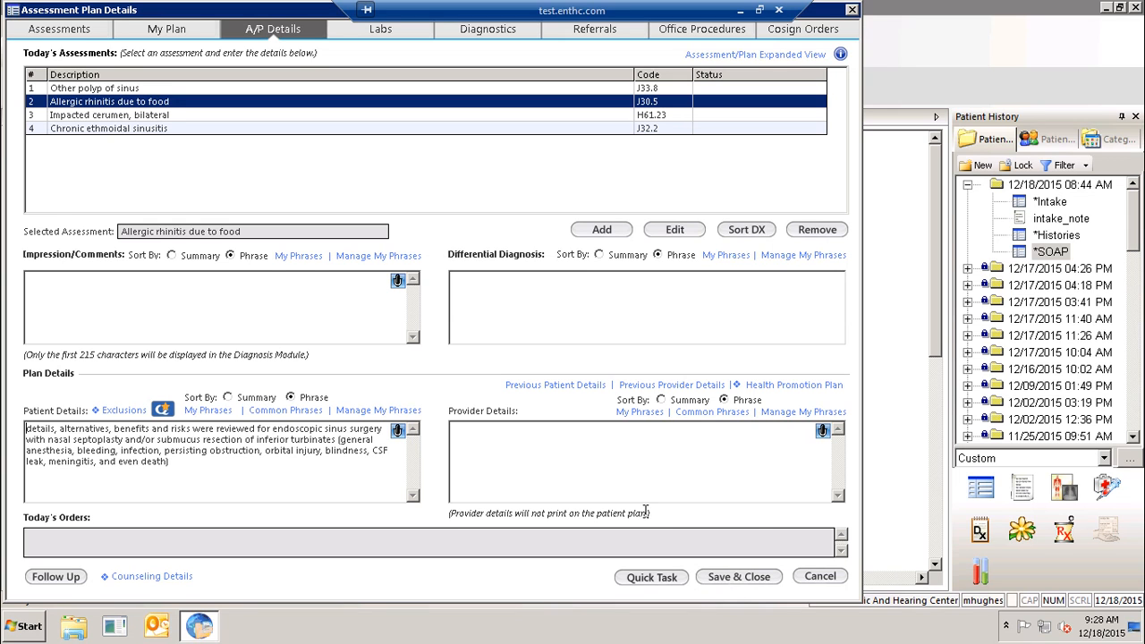
Save and close the assessment and plan details and save the SOAP document
left_click(719, 577)
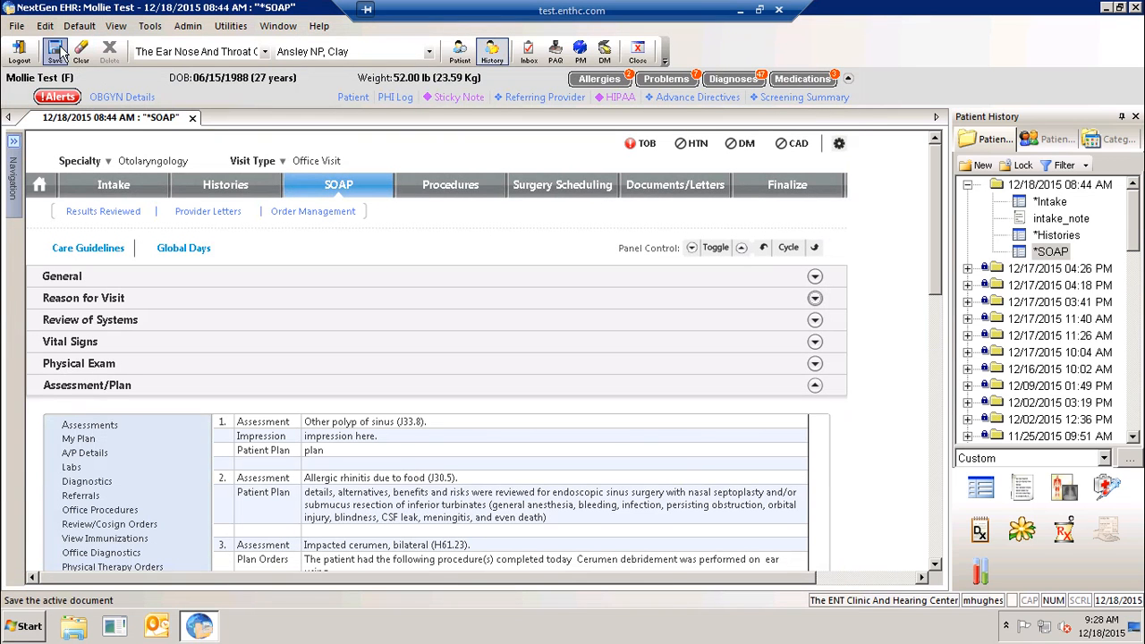
left_click(56, 52)
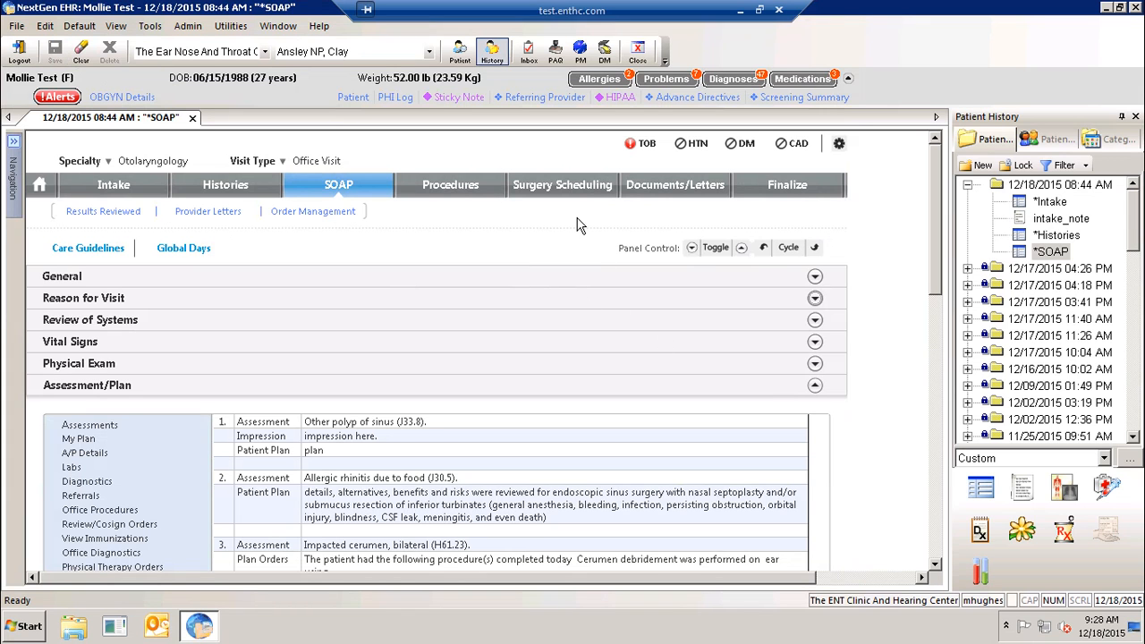
View the Surgery Scheduling template, close it without saving, and reopen the SOAP template to review the listed assessments
left_click(576, 186)
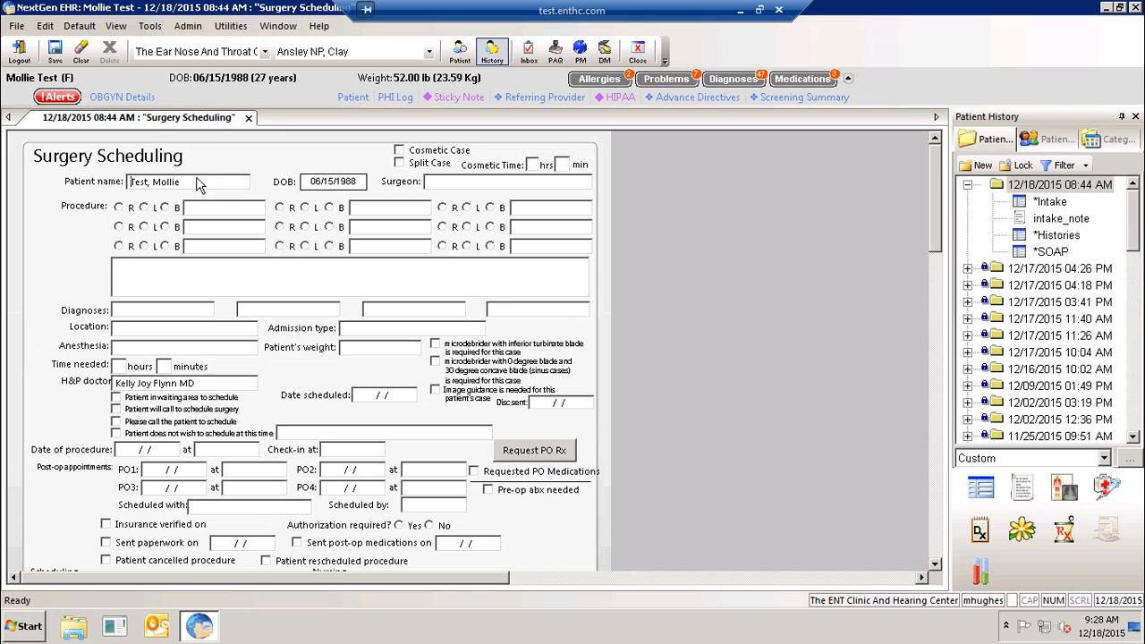
left_click(250, 119)
left_click(625, 341)
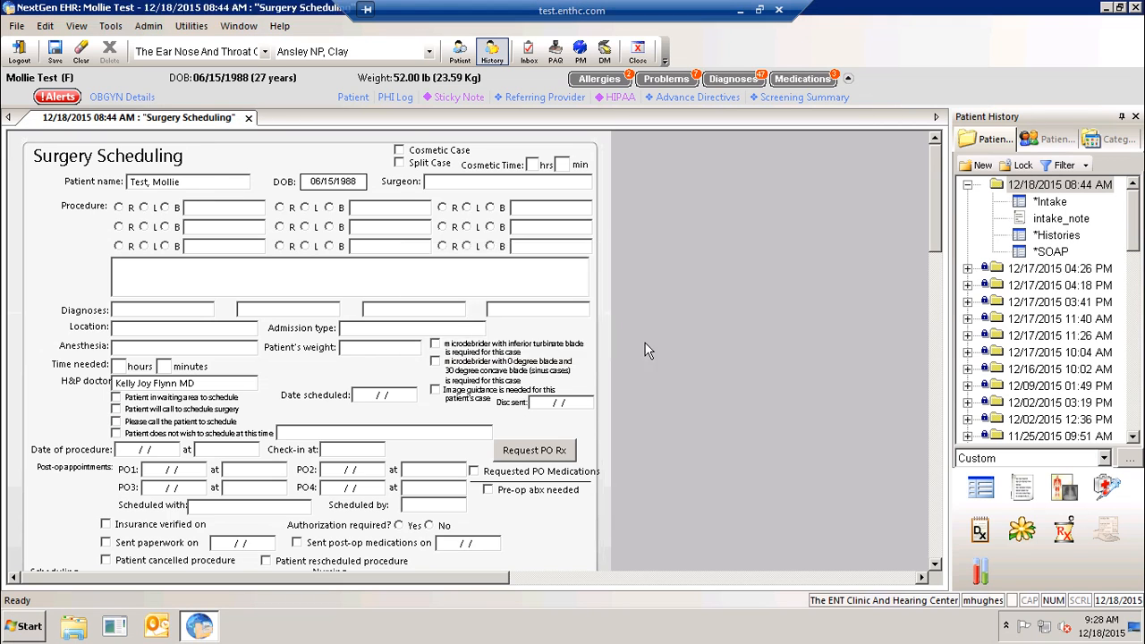
left_click(1047, 254)
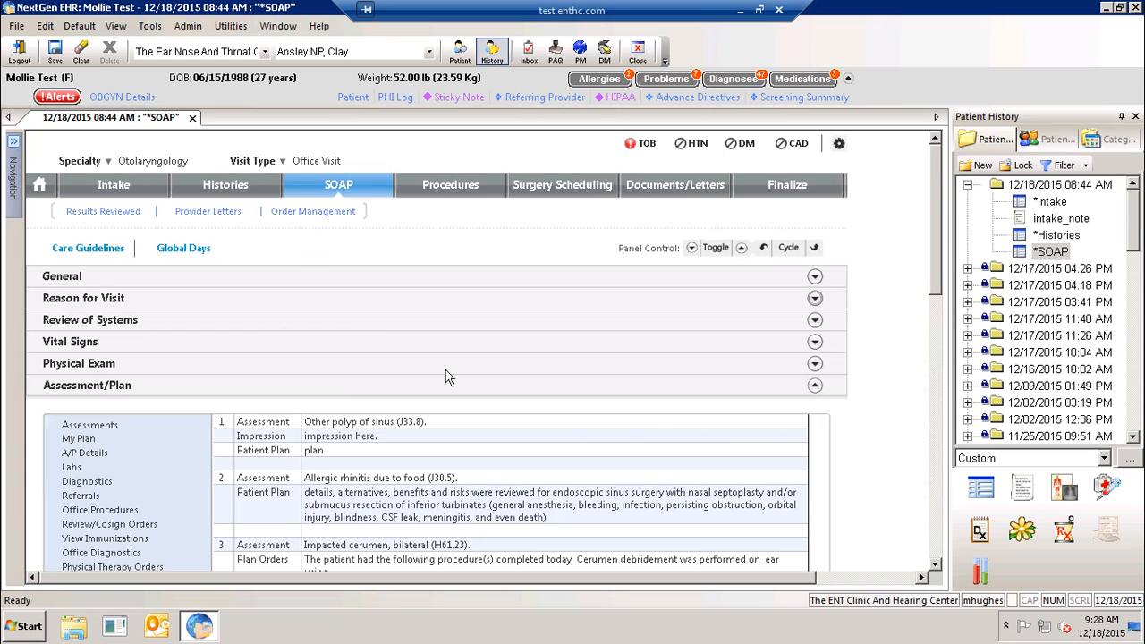
scroll(779, 399, "down", 2)
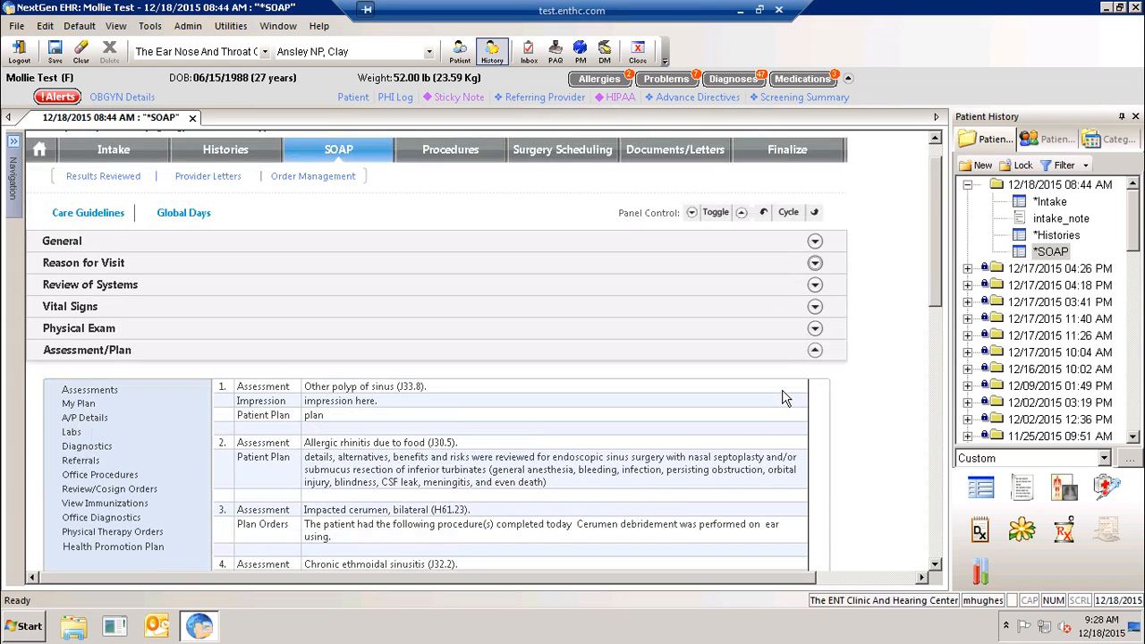
scroll(784, 398, "up", 2)
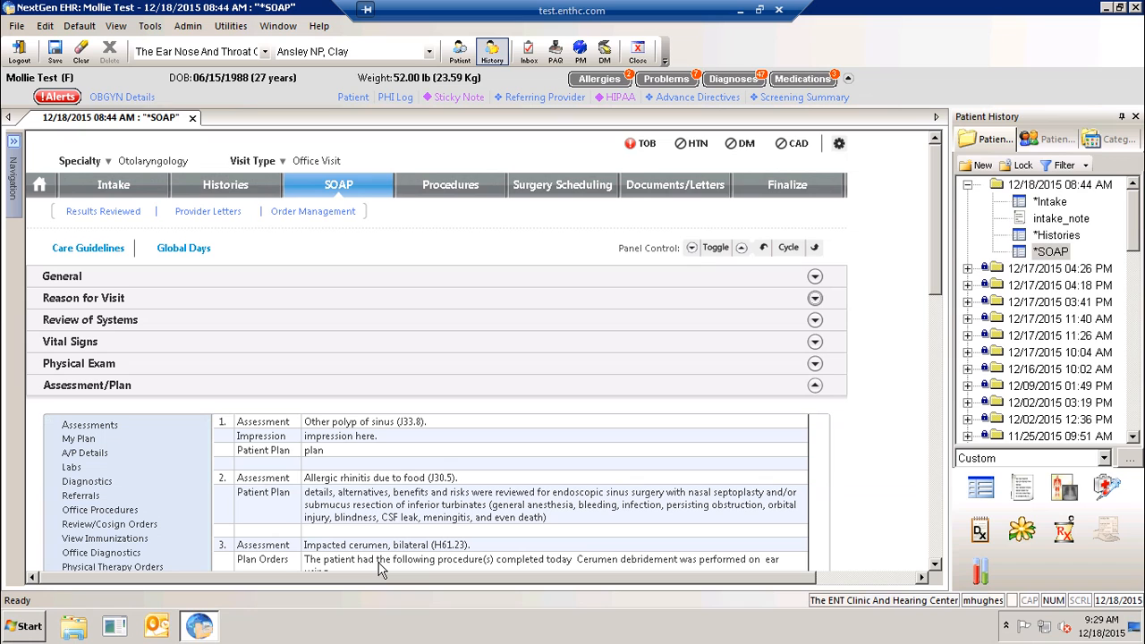
View the letters and documents library, close it without saving changes, and return to the visit's SOAP template
left_click(667, 186)
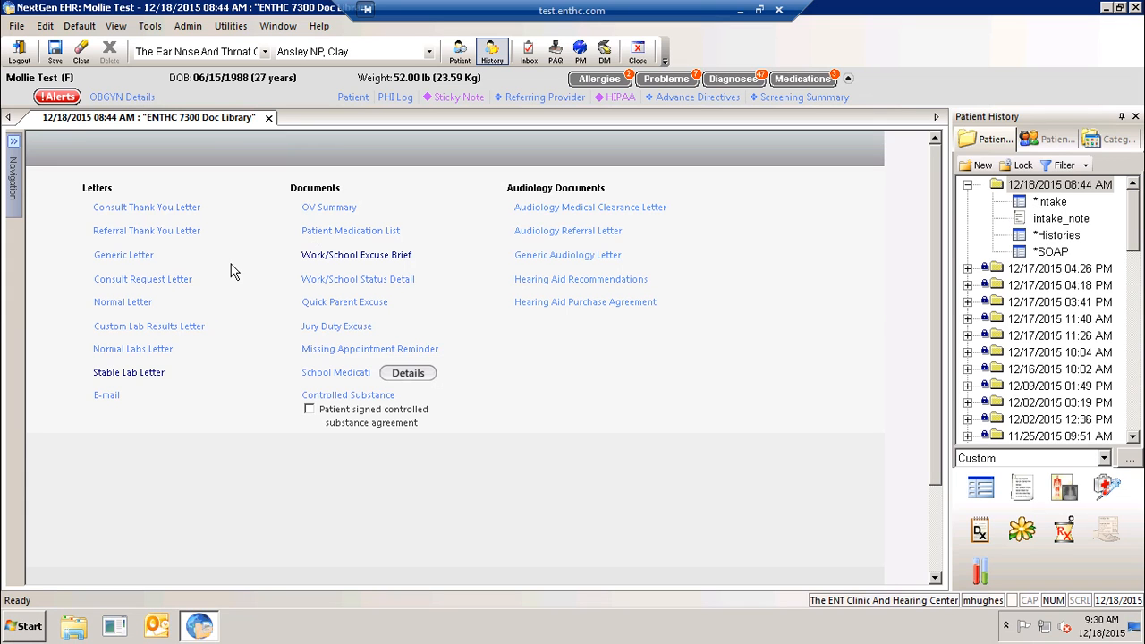
left_click(269, 118)
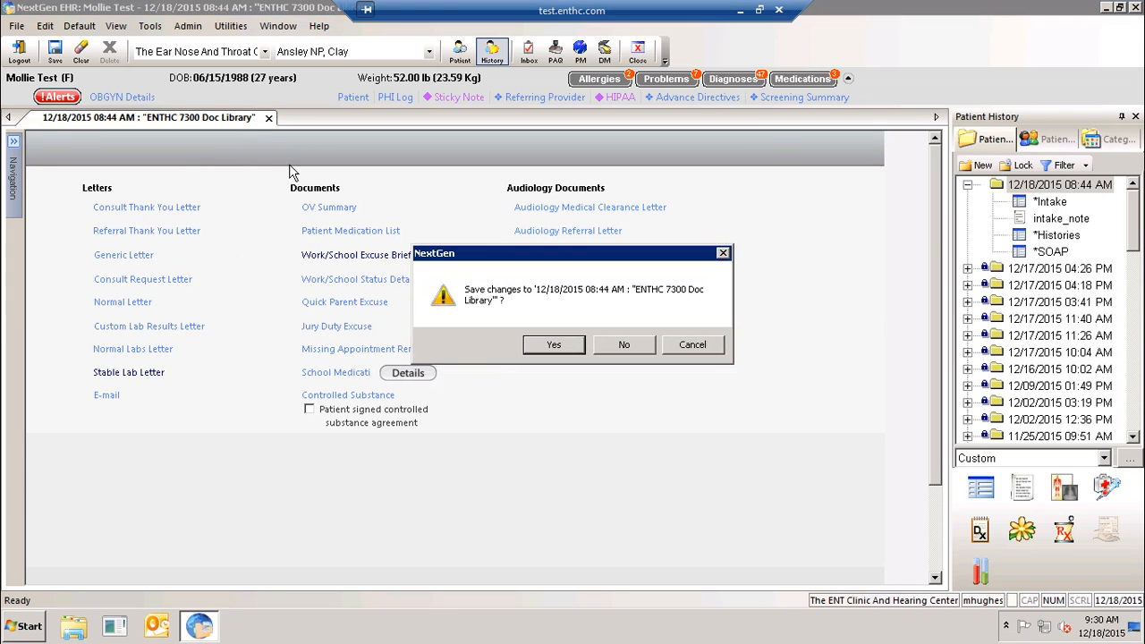
left_click(620, 347)
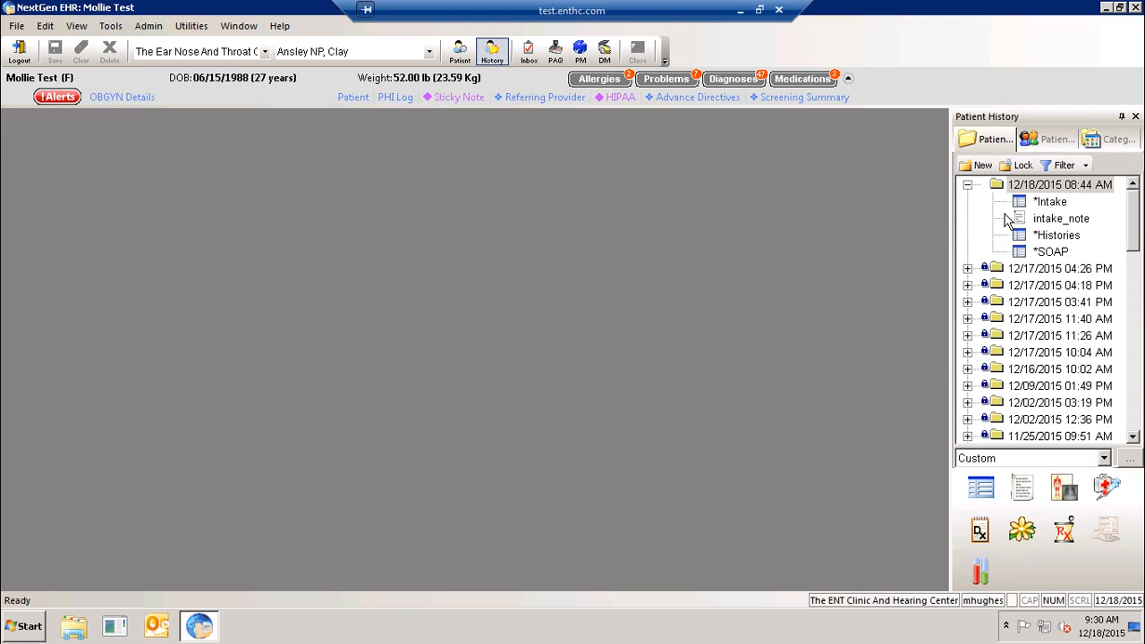
double_click(1051, 252)
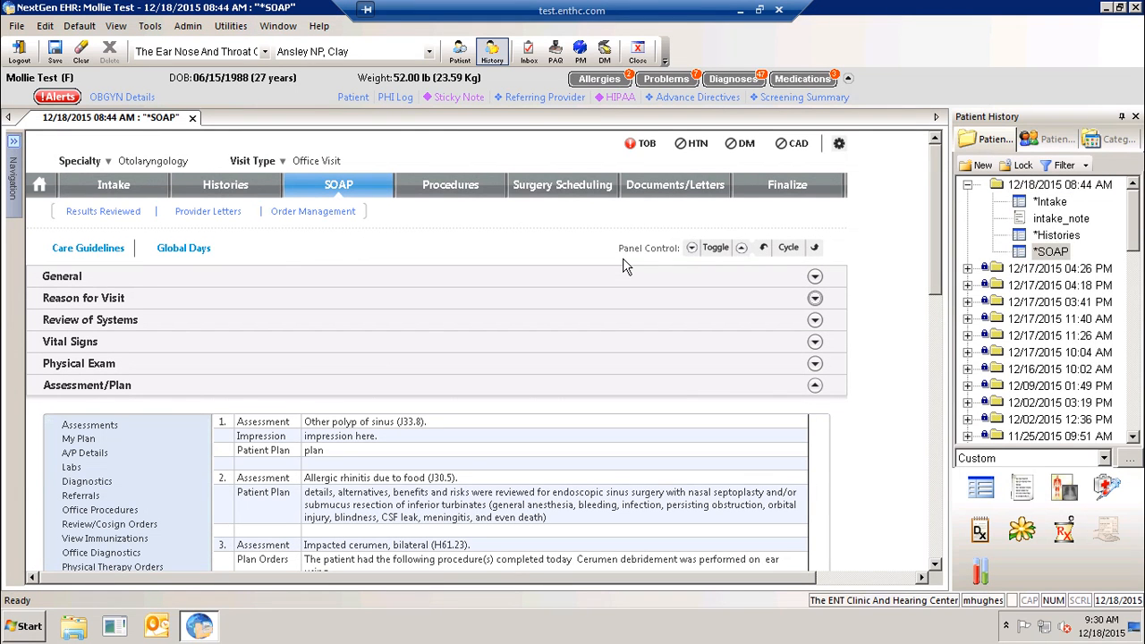
Open the Finalize template and collapse its General, Today's Assessment and Provider Sign Off sections to reach the Evaluation and Management Coding
left_click(814, 386)
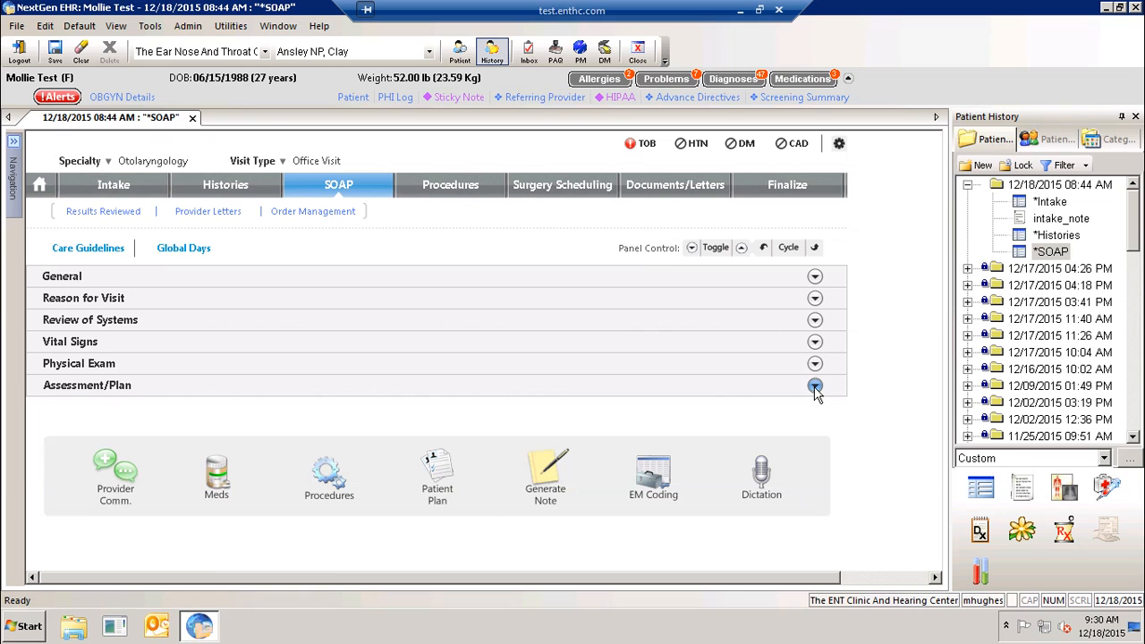
left_click(804, 195)
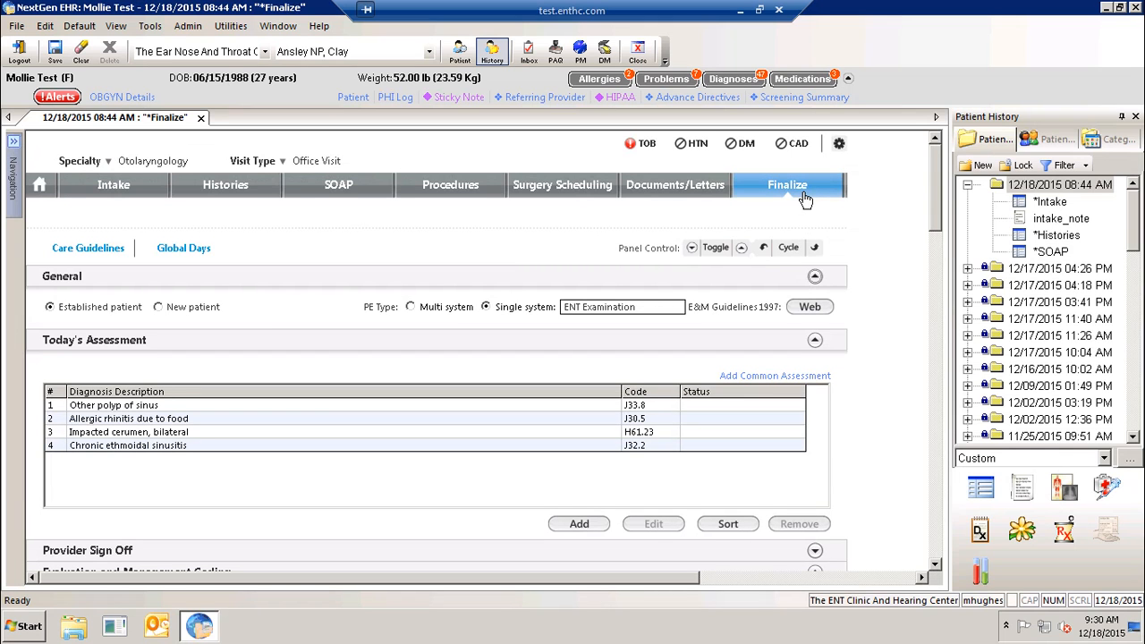
left_click(741, 249)
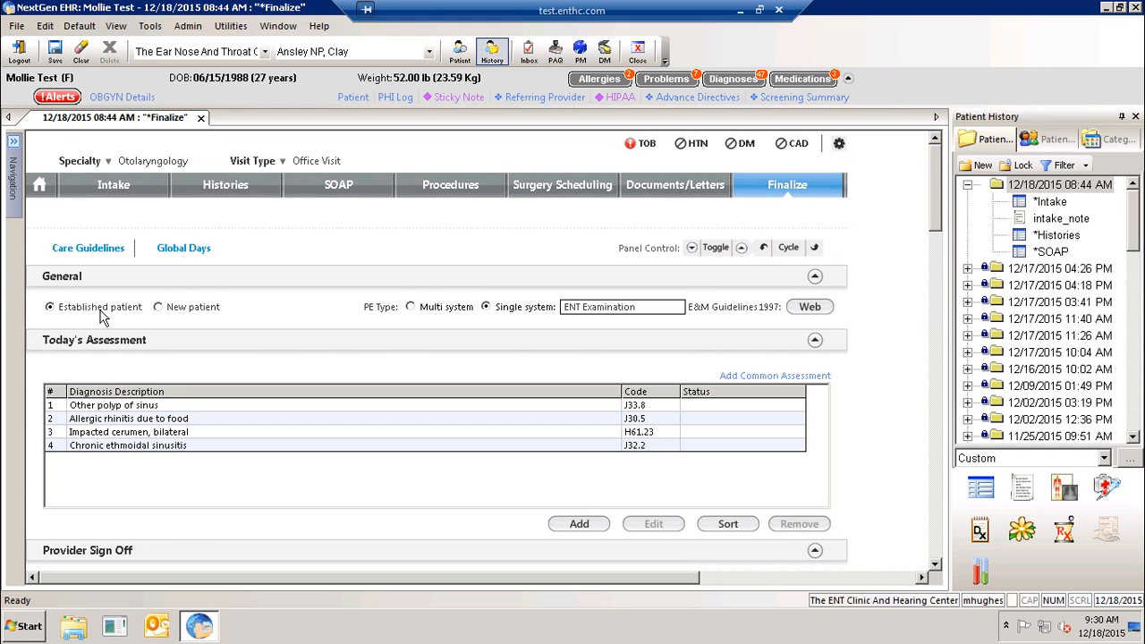
left_click(815, 278)
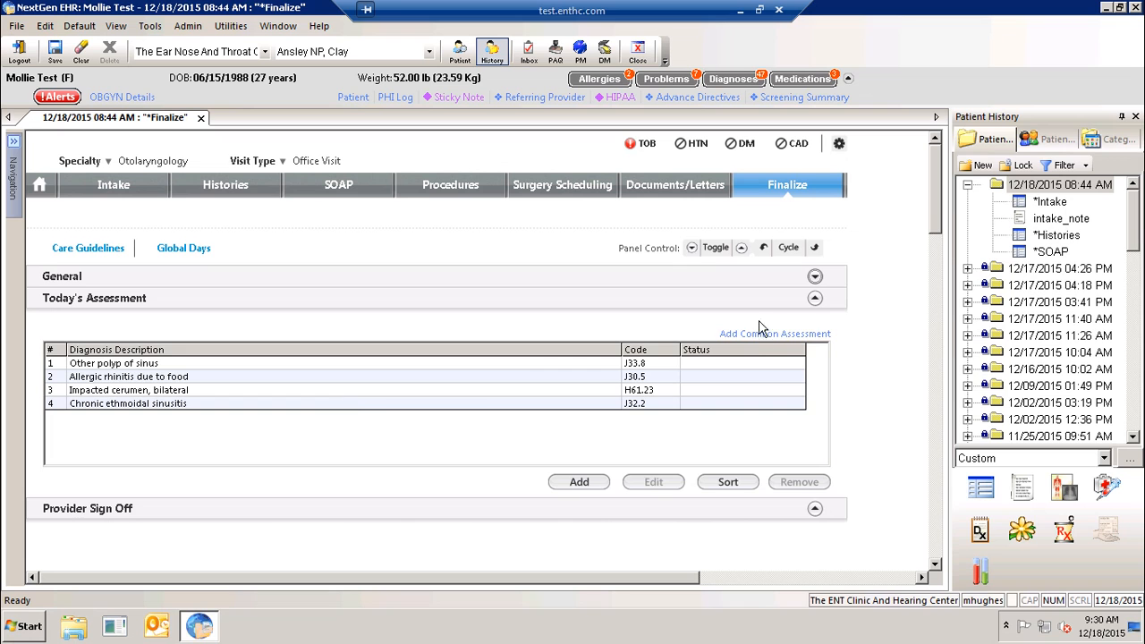
left_click(814, 298)
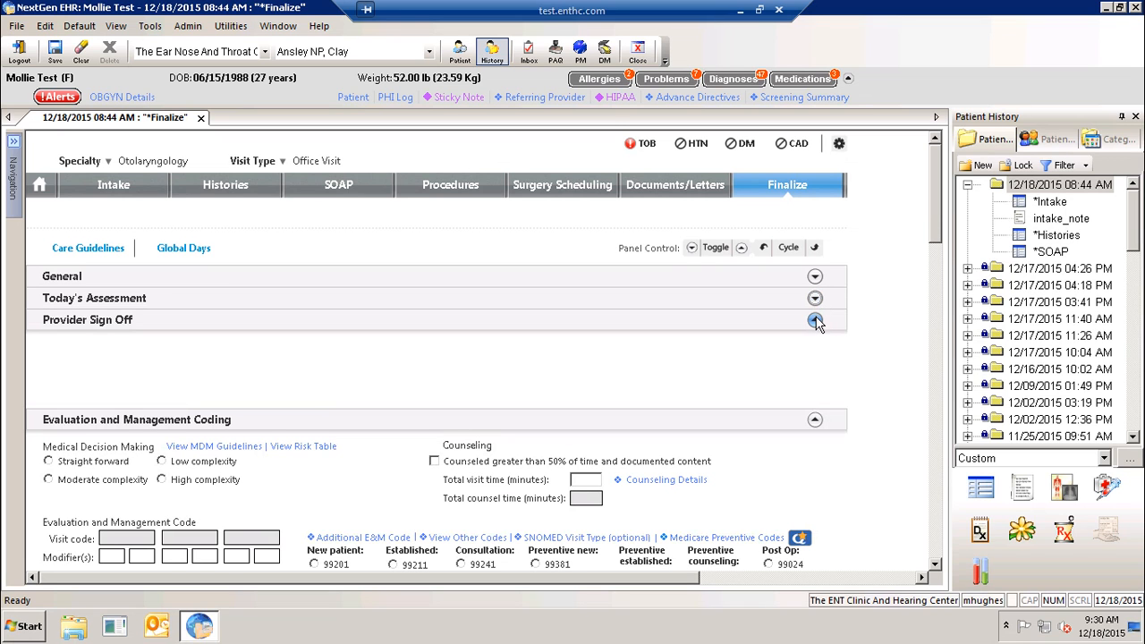
left_click(815, 321)
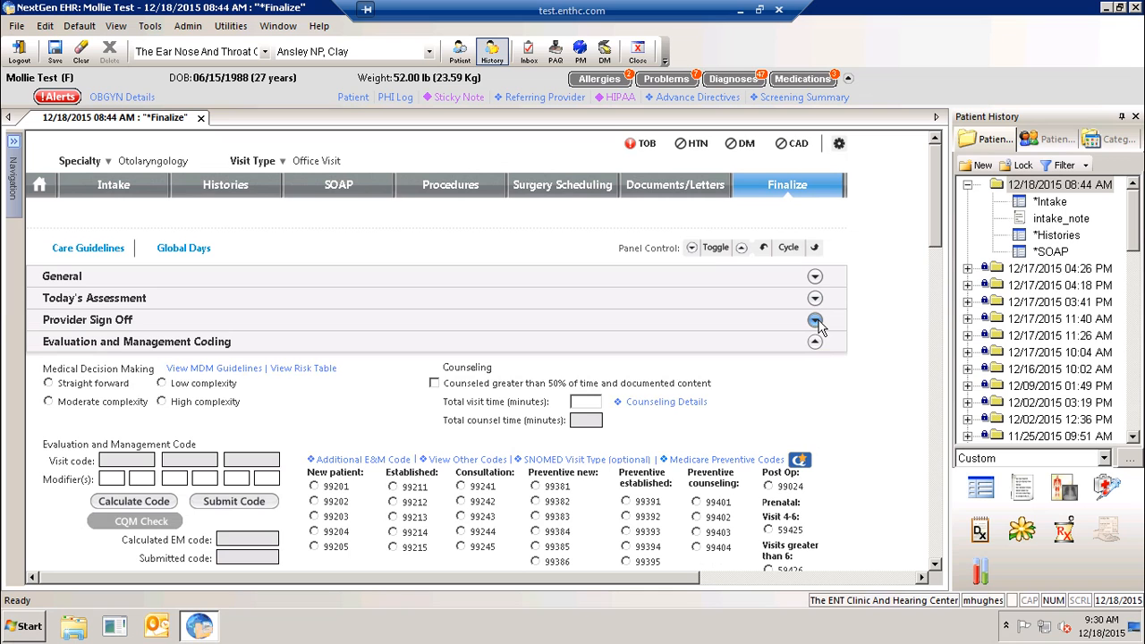
Set the medical decision making to Low complexity and calculate the evaluation and management code
scroll(588, 343, "down", 3)
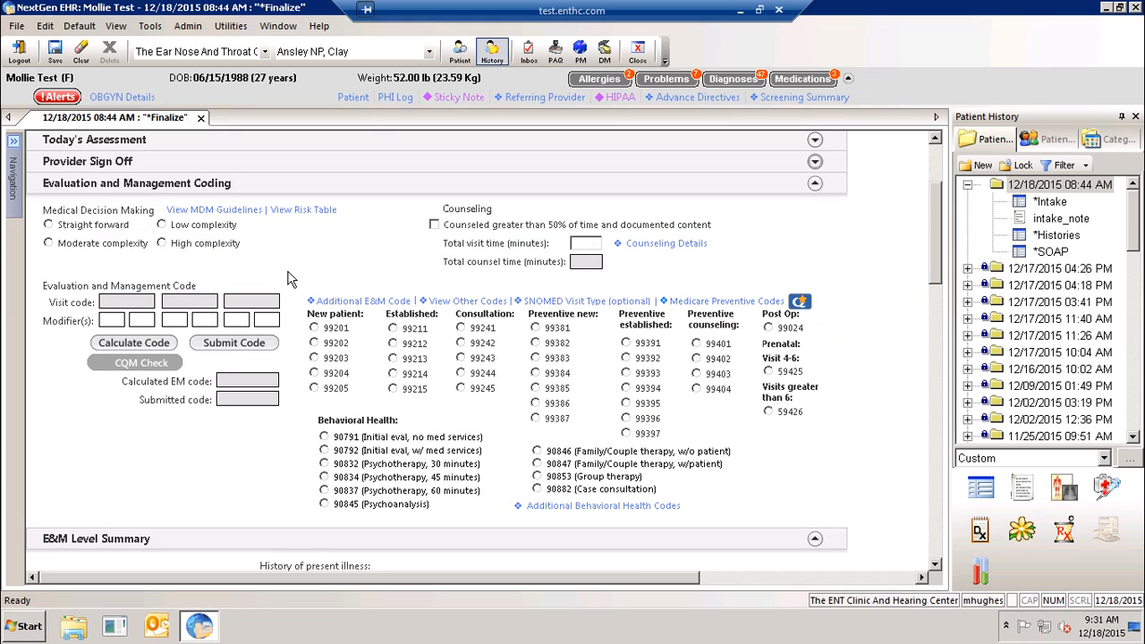
left_click(199, 226)
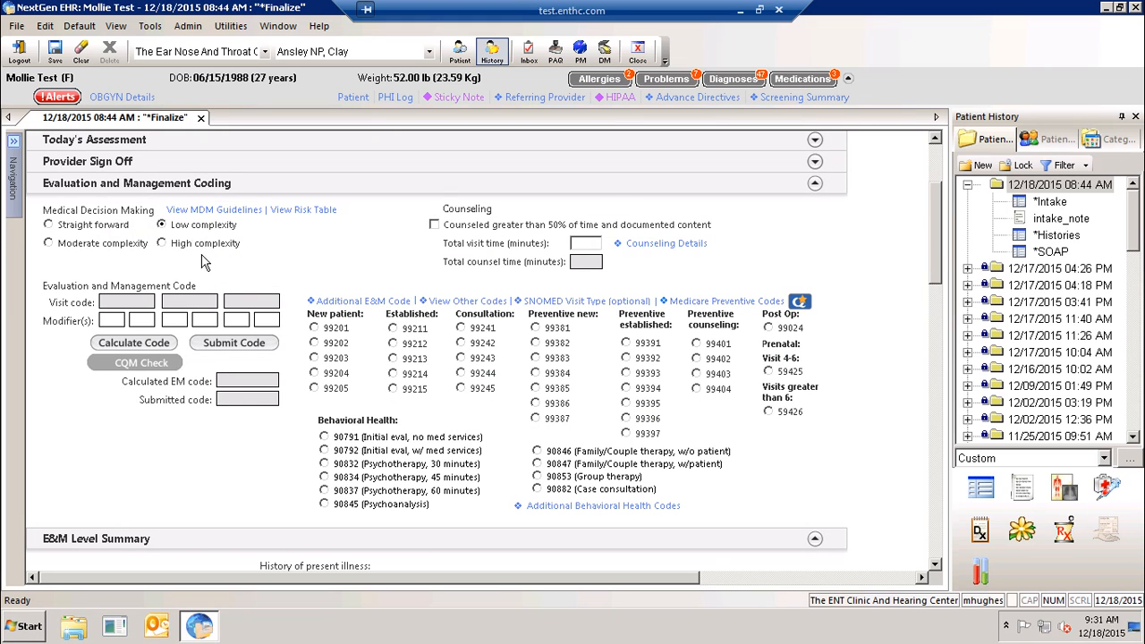
left_click(151, 344)
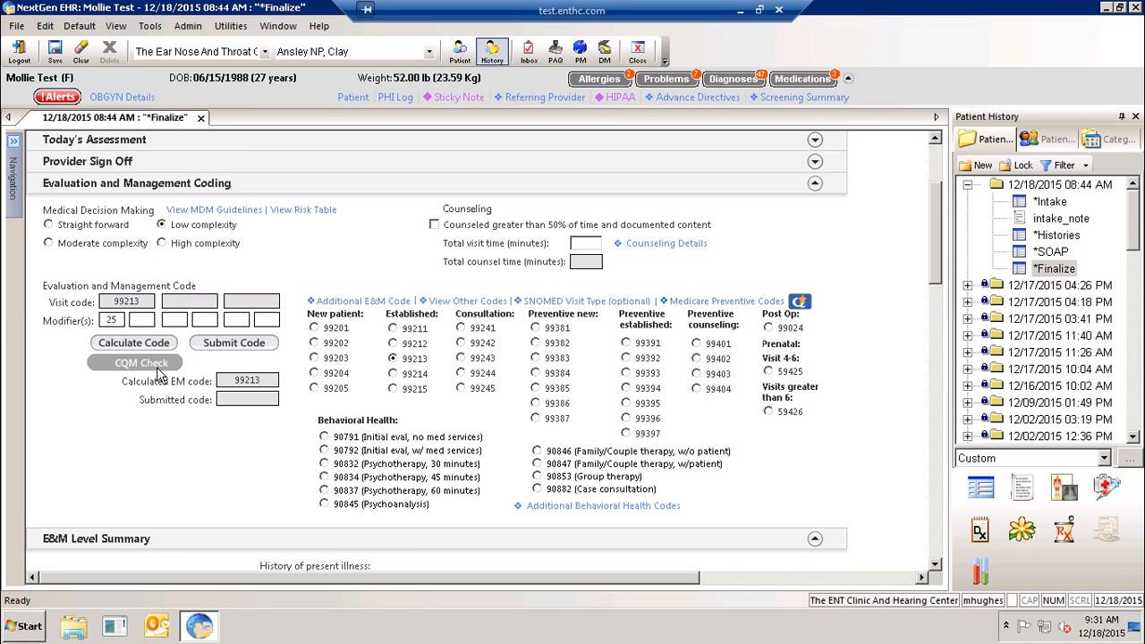
Examine the E&M level summary, history details and single system physical exam details behind the calculated code, collapsing sections already reviewed
scroll(178, 437, "down", 3)
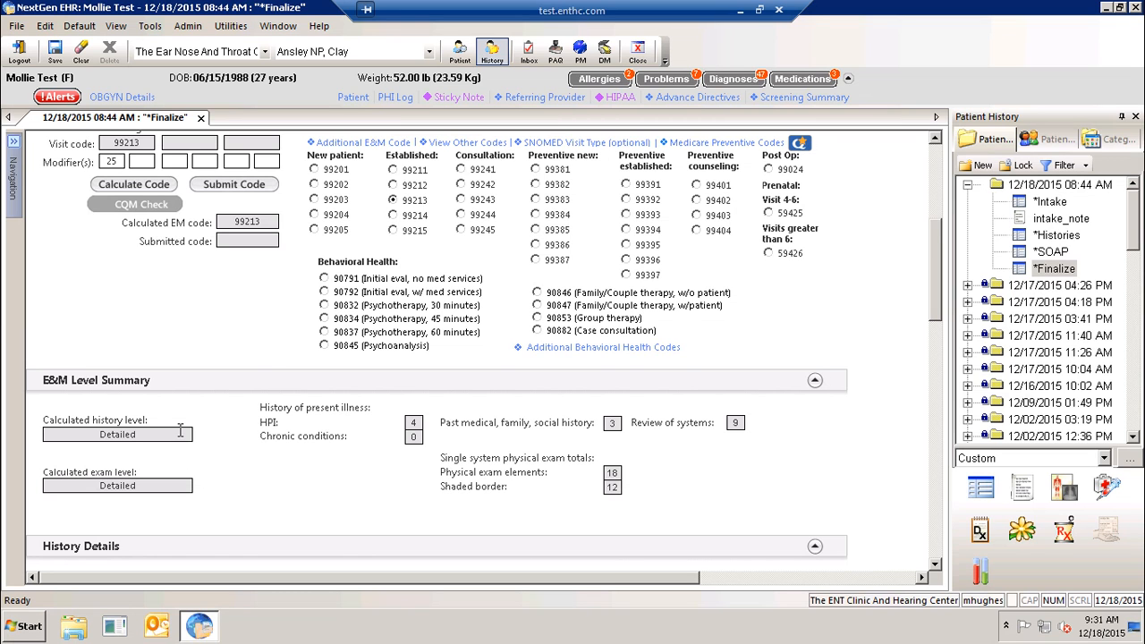
scroll(180, 431, "down", 3)
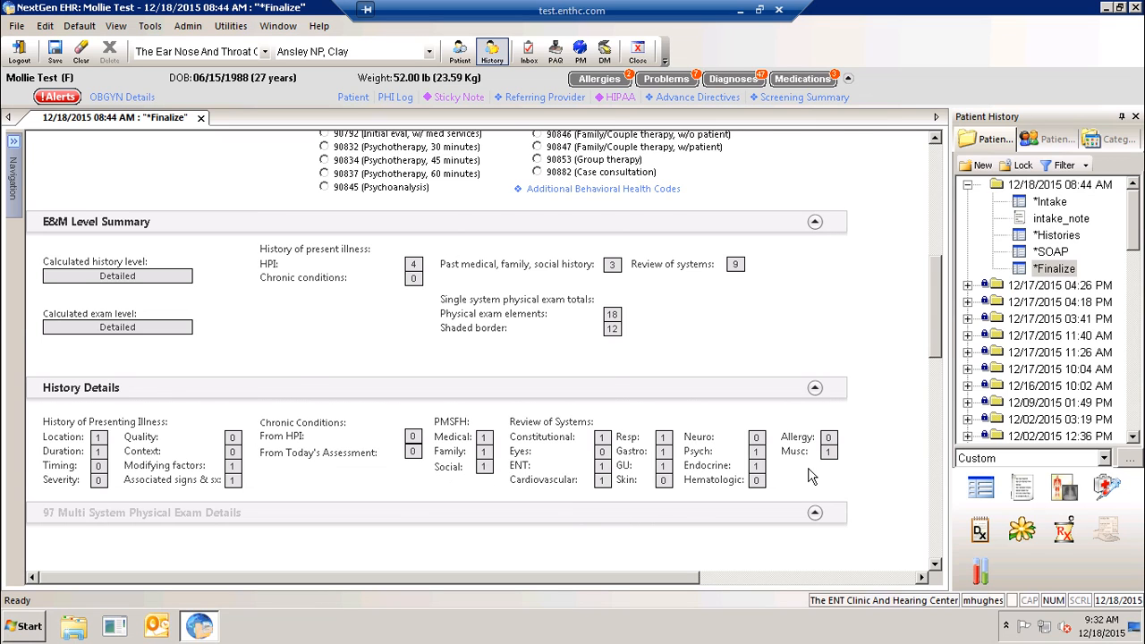
scroll(813, 477, "down", 3)
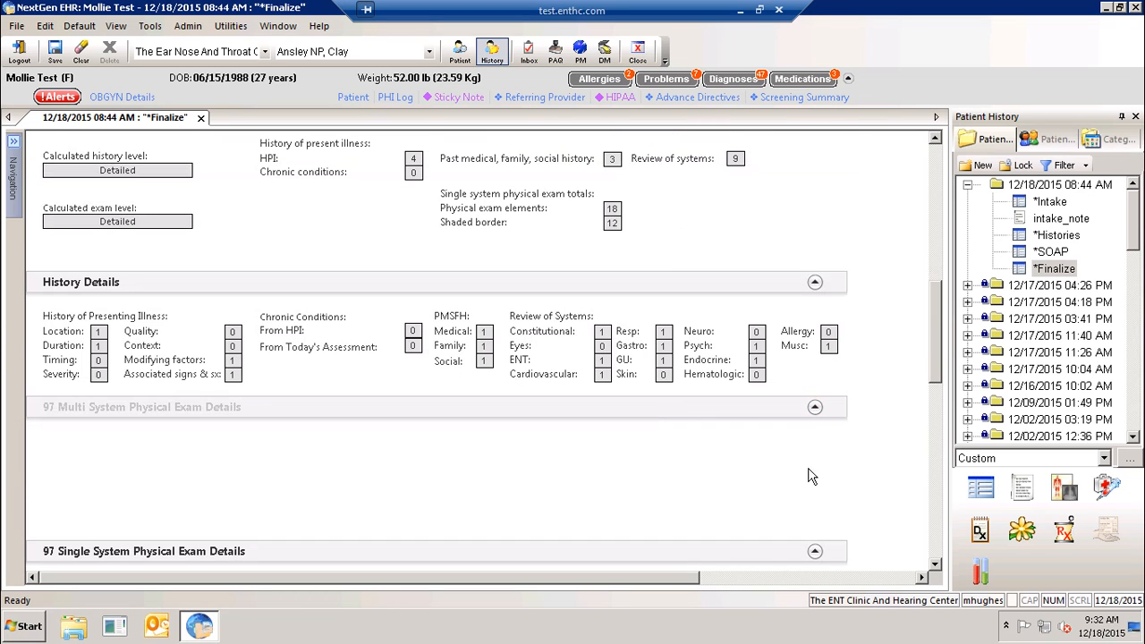
left_click(815, 282)
left_click(815, 305)
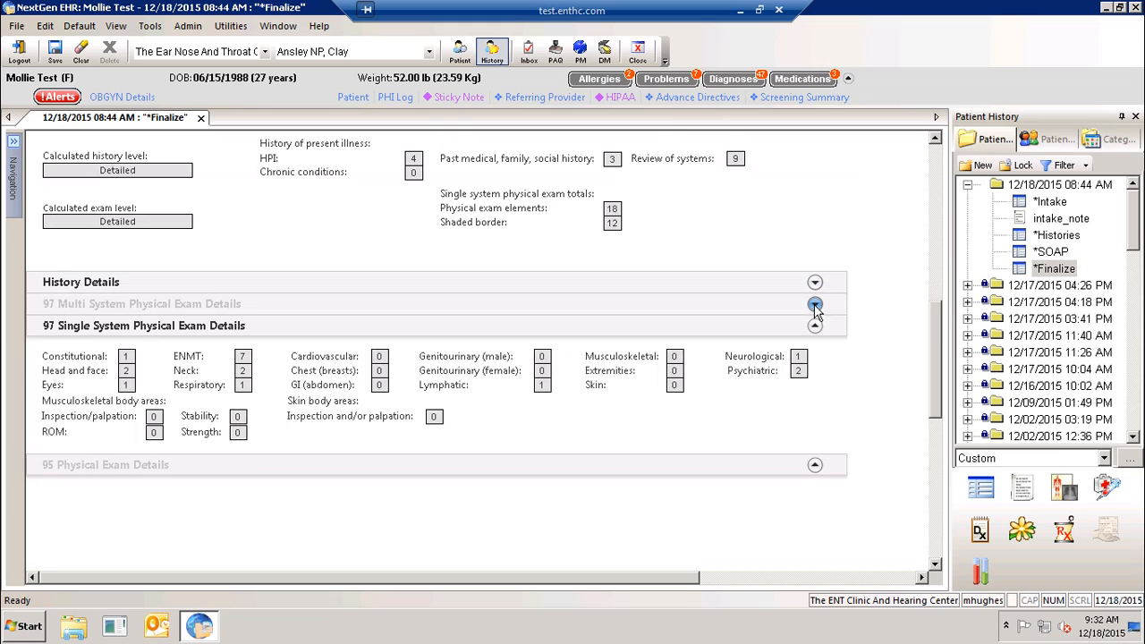
scroll(465, 427, "up", 1)
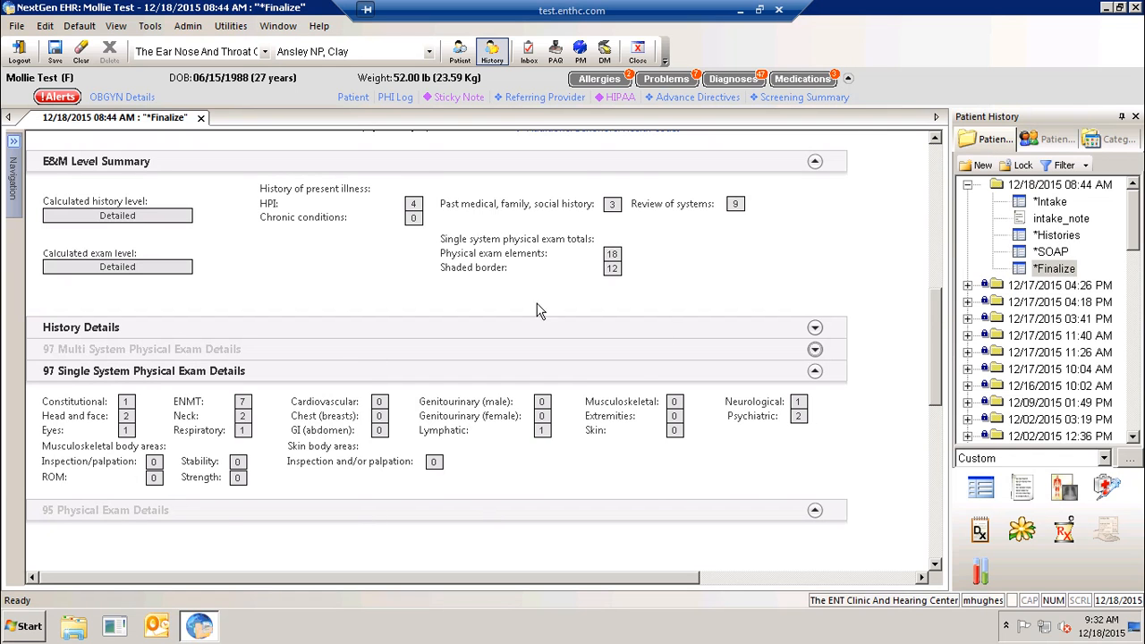
scroll(623, 245, "up", 1)
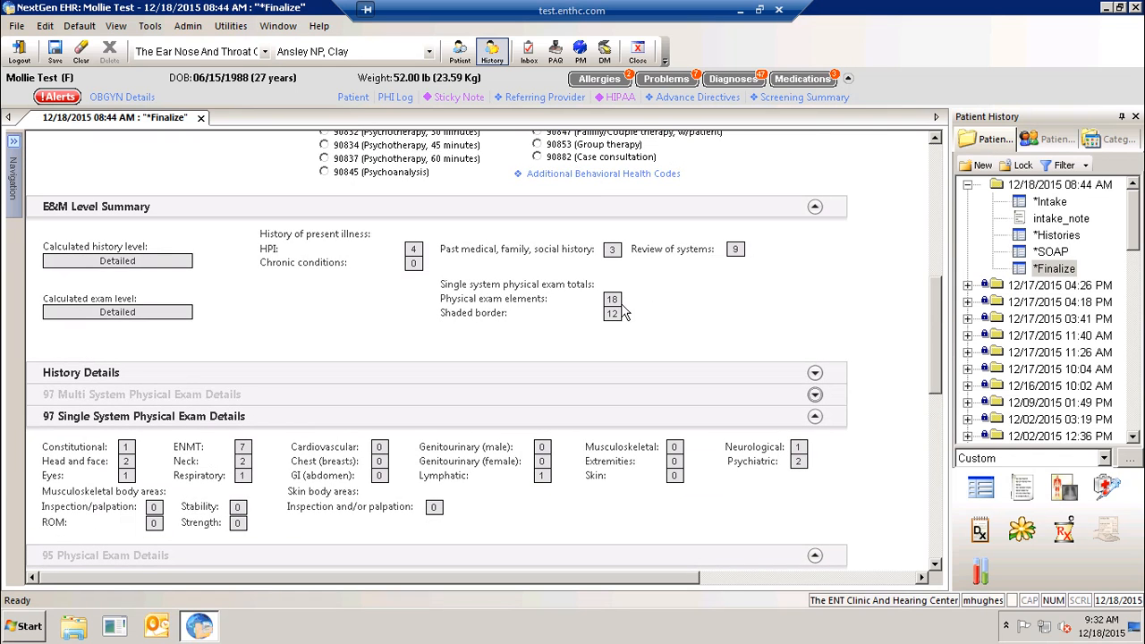
double_click(612, 299)
double_click(612, 313)
left_click(815, 207)
Submit the calculated evaluation and management code and generate the office visit note
scroll(821, 362, "up", 3)
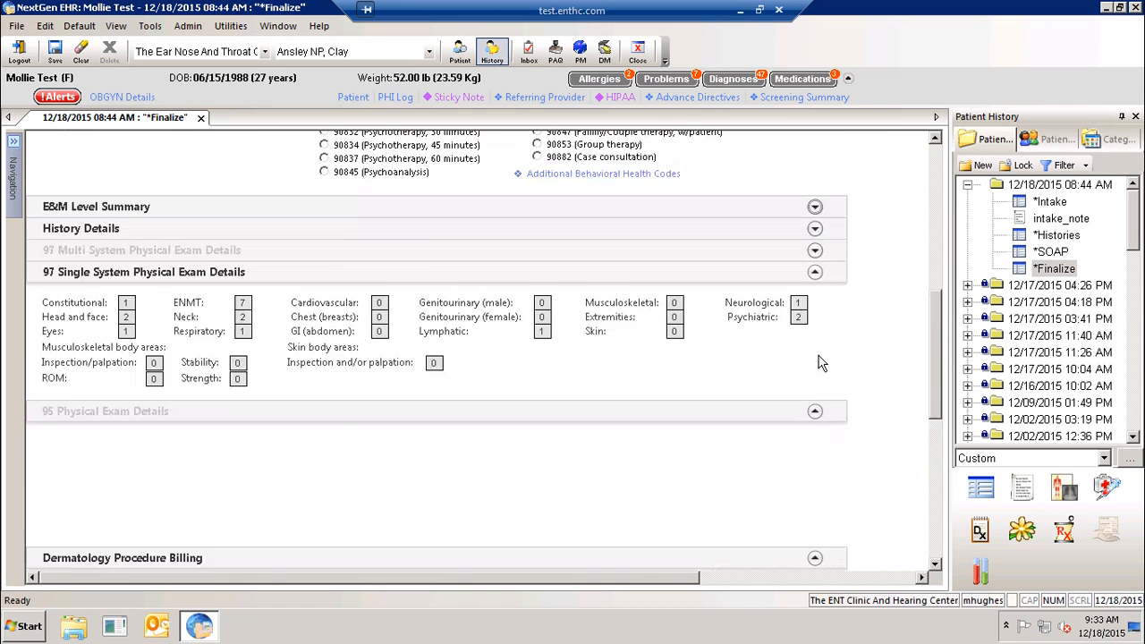
scroll(821, 362, "up", 3)
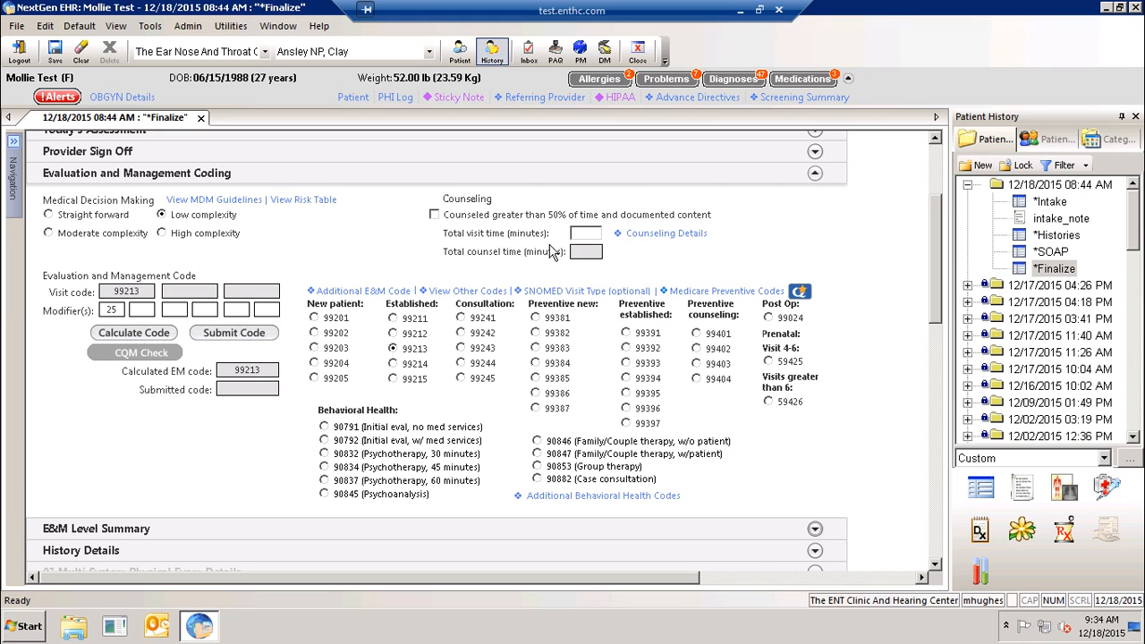
left_click(212, 335)
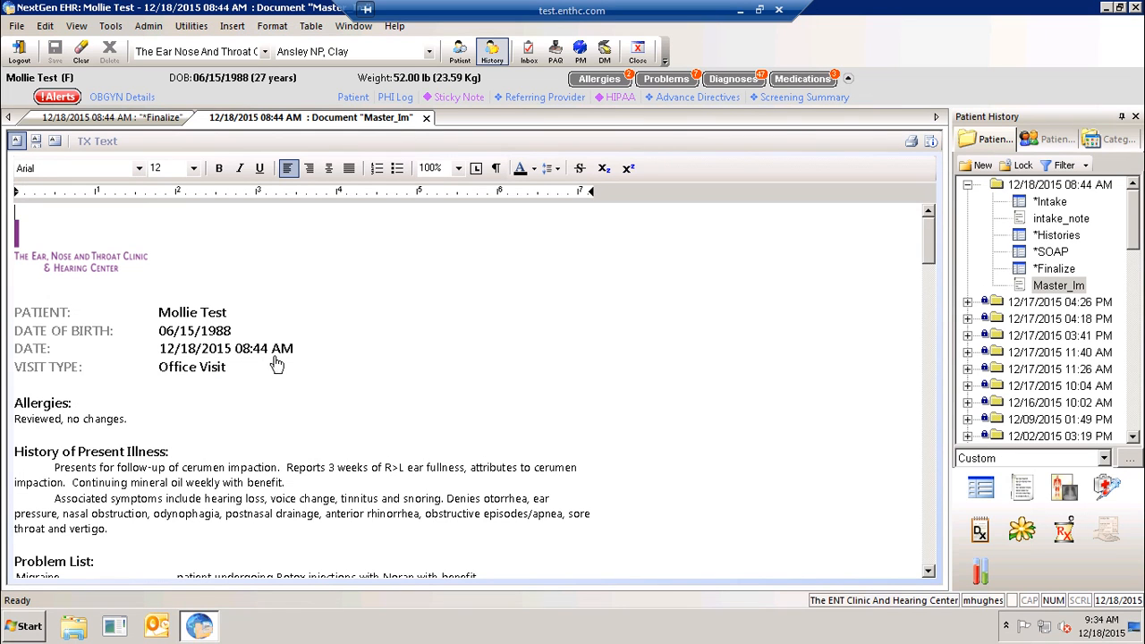
Review the allergies, history of present illness and problem list in the generated office visit note
scroll(390, 326, "down", 1)
left_click(485, 317)
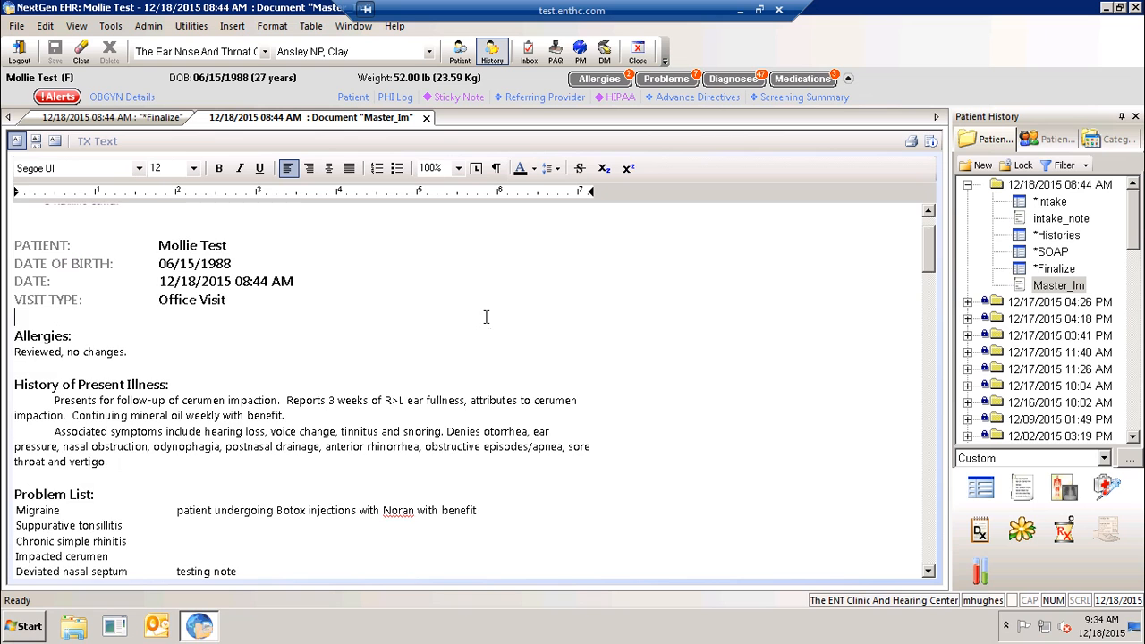
scroll(486, 317, "down", 2)
scroll(486, 317, "up", 1)
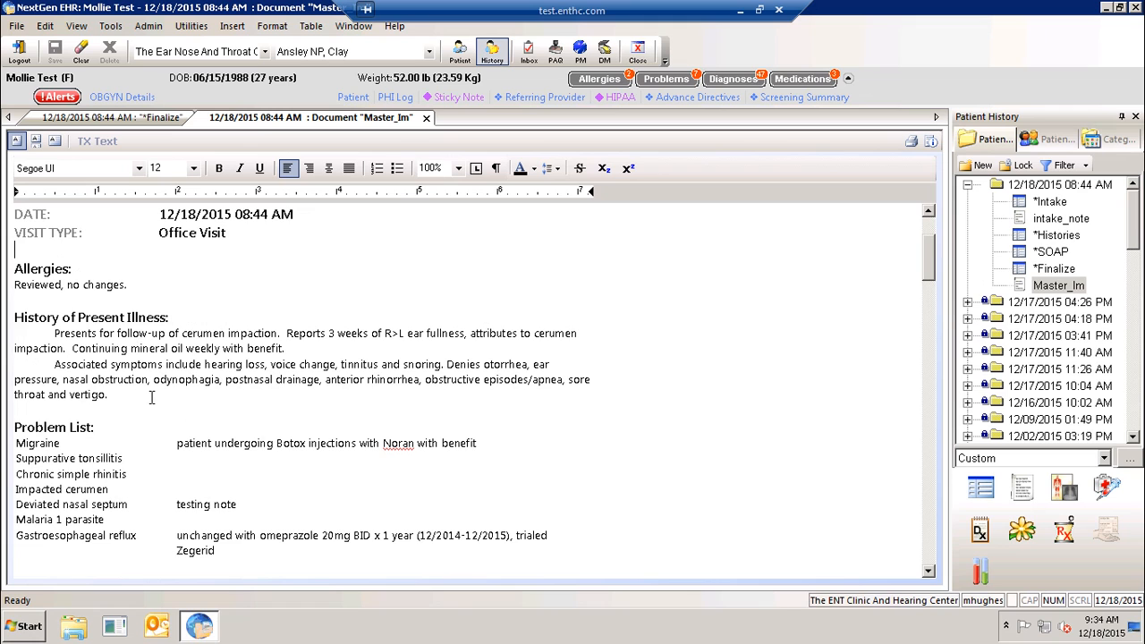
scroll(123, 391, "down", 1)
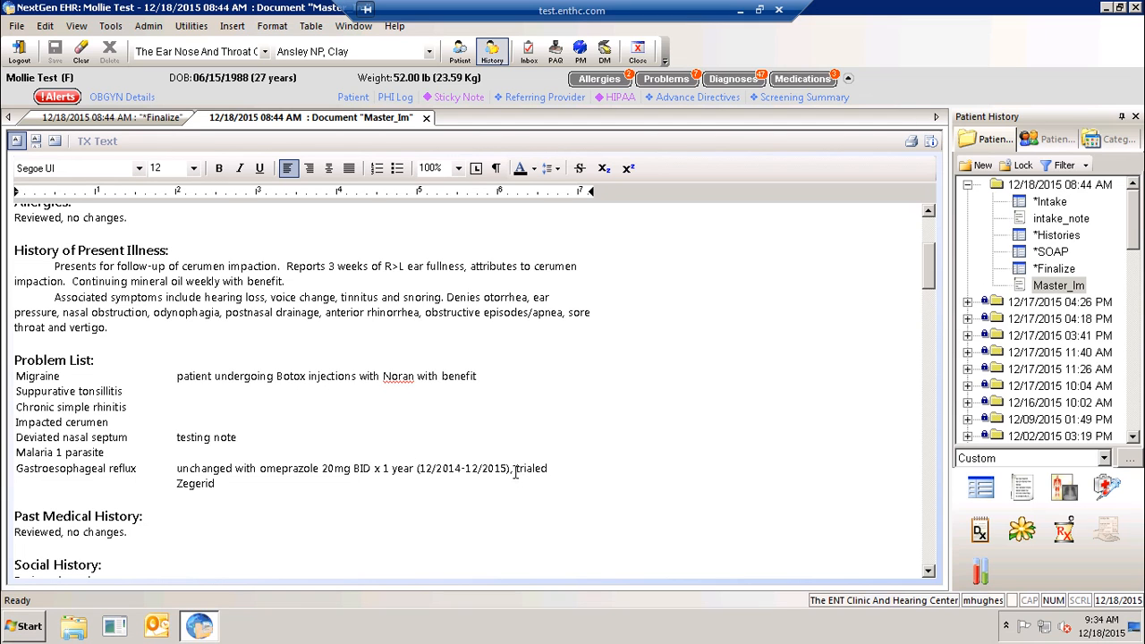
left_click_drag(514, 469, 518, 483)
left_click(468, 491)
scroll(468, 491, "down", 1)
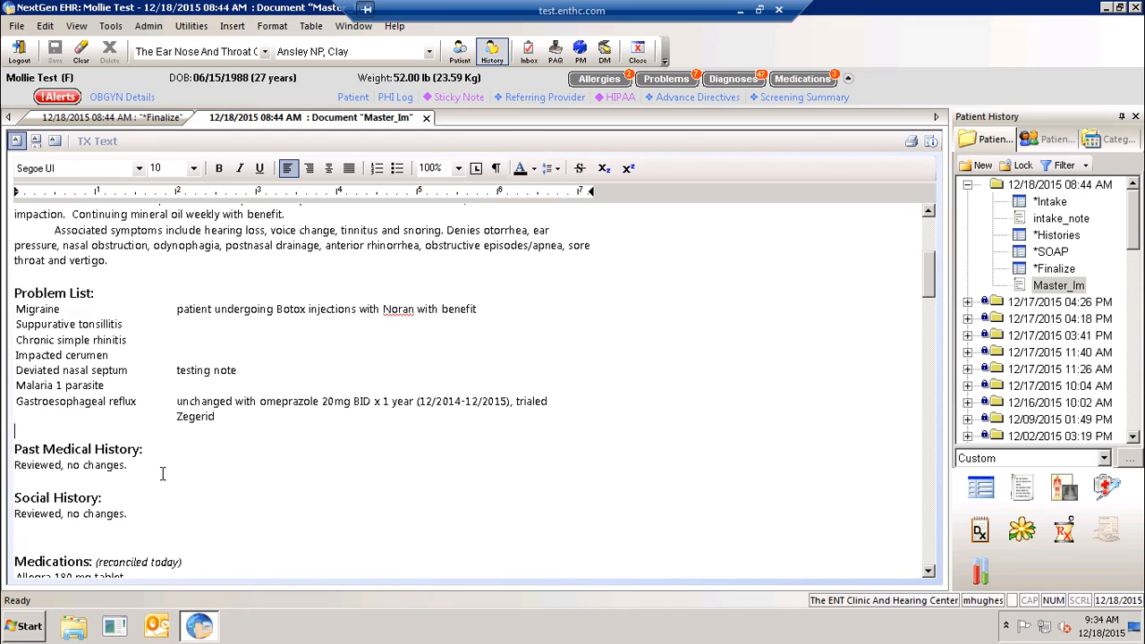
Check the note's past medical and social history, reconciled medications and review of systems
left_click_drag(133, 464, 27, 474)
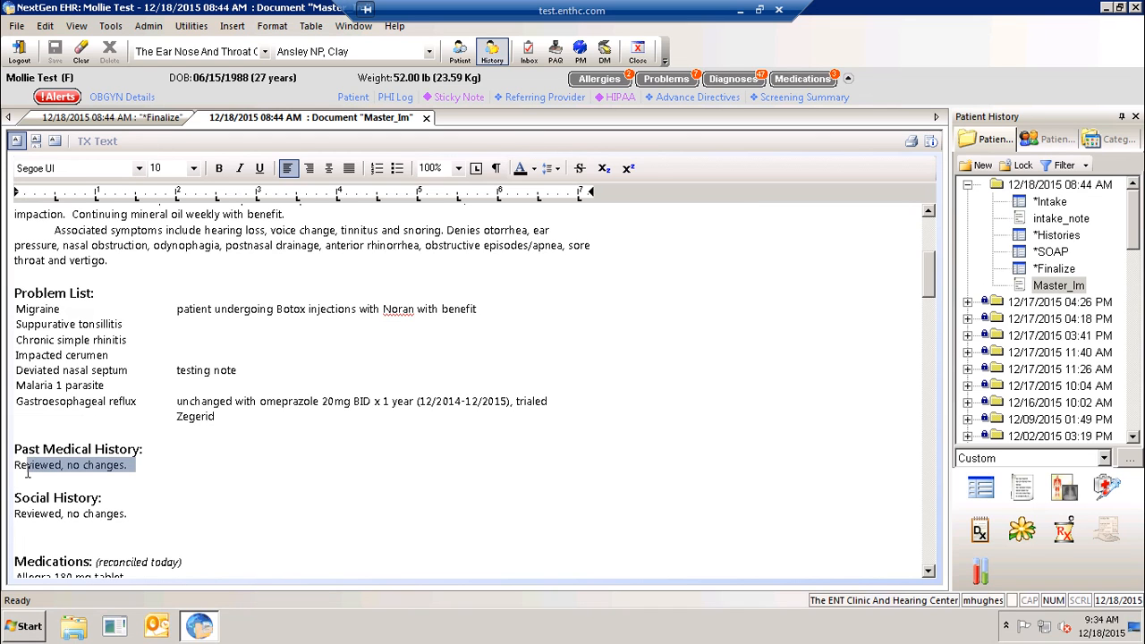
scroll(54, 447, "down", 3)
left_click(148, 369)
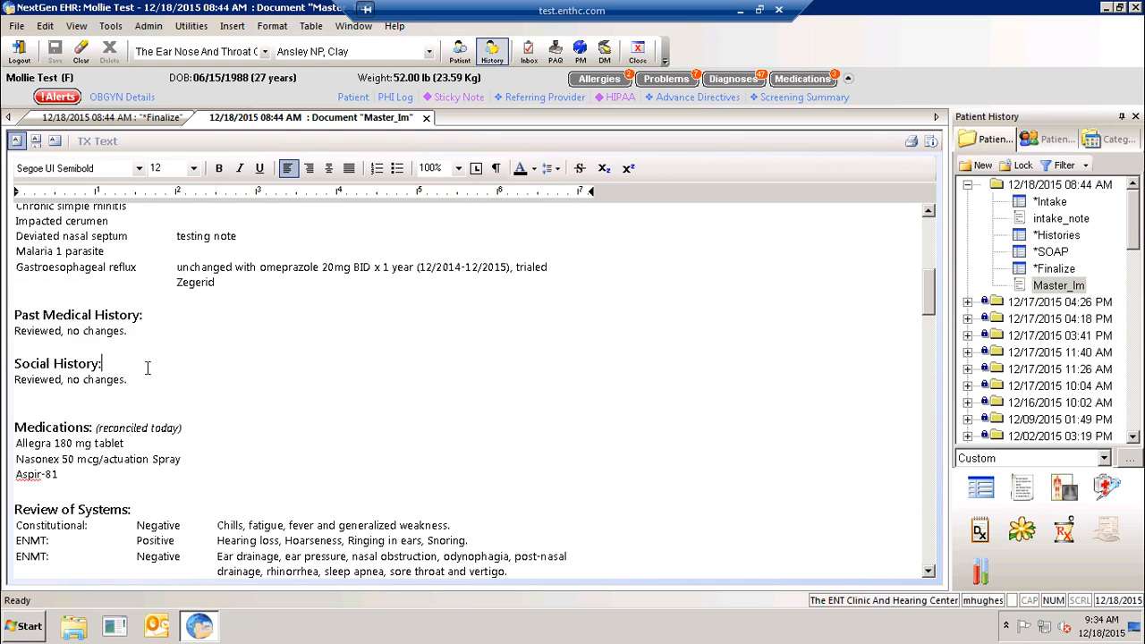
scroll(191, 449, "down", 6)
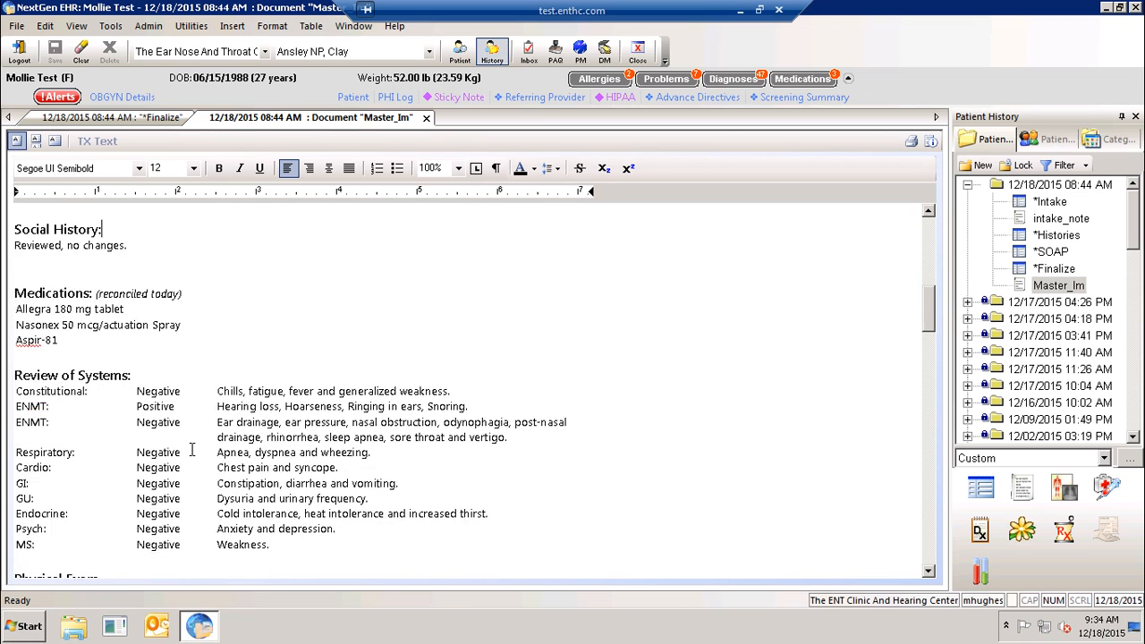
Read through the note's physical exam findings, from the constitutional and ear entries to the neuro entry
scroll(191, 449, "down", 5)
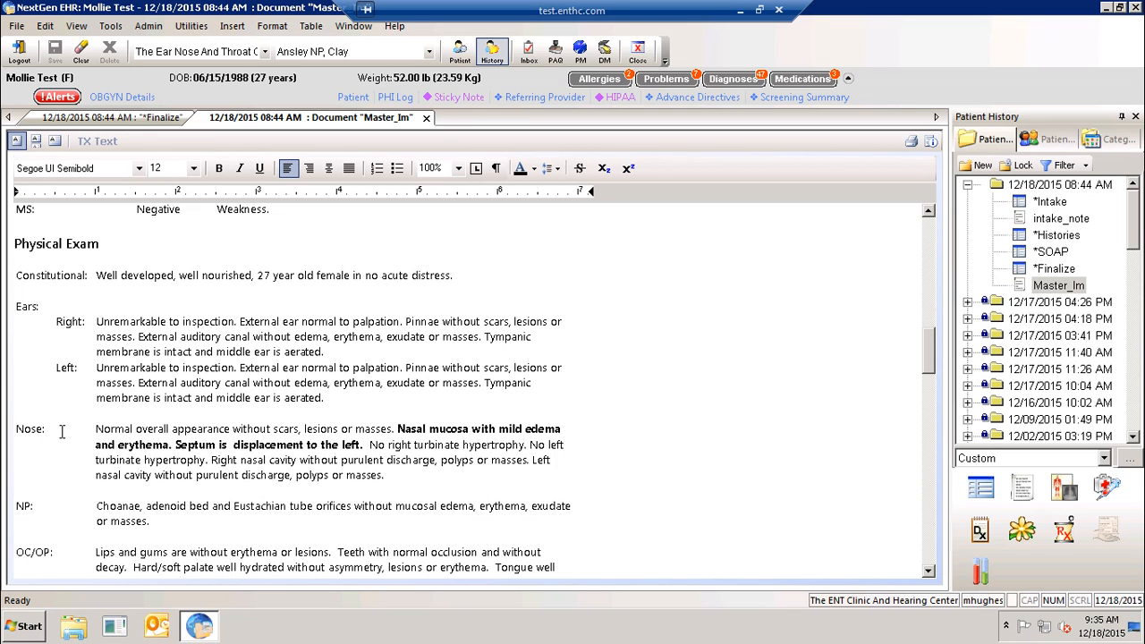
scroll(61, 432, "down", 2)
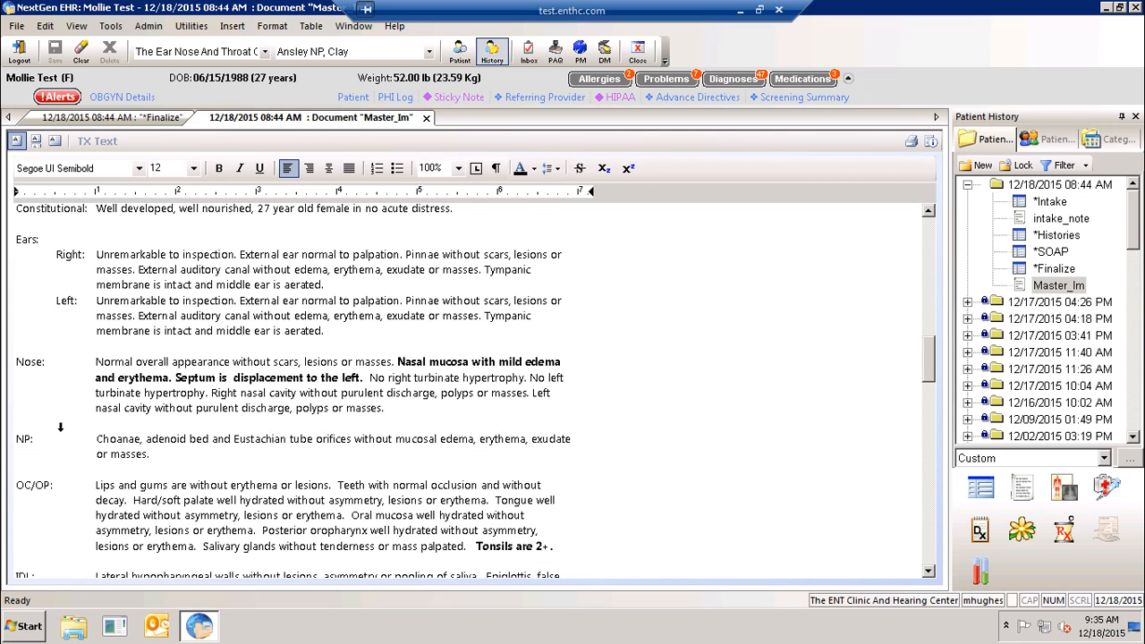
scroll(61, 428, "down", 4)
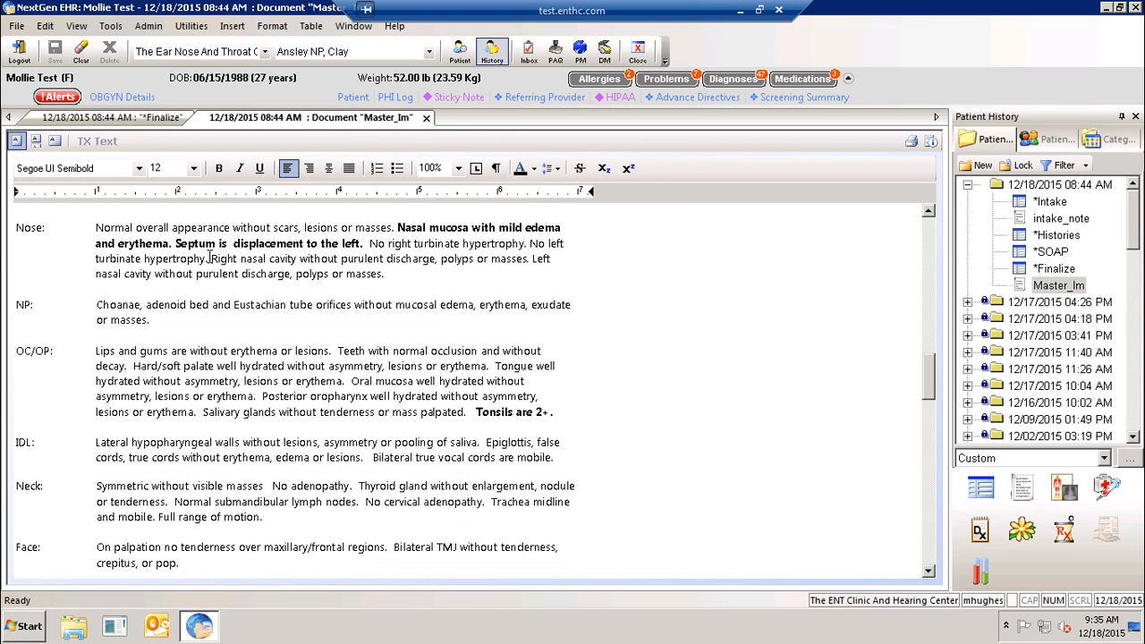
scroll(341, 429, "down", 2)
scroll(341, 430, "down", 2)
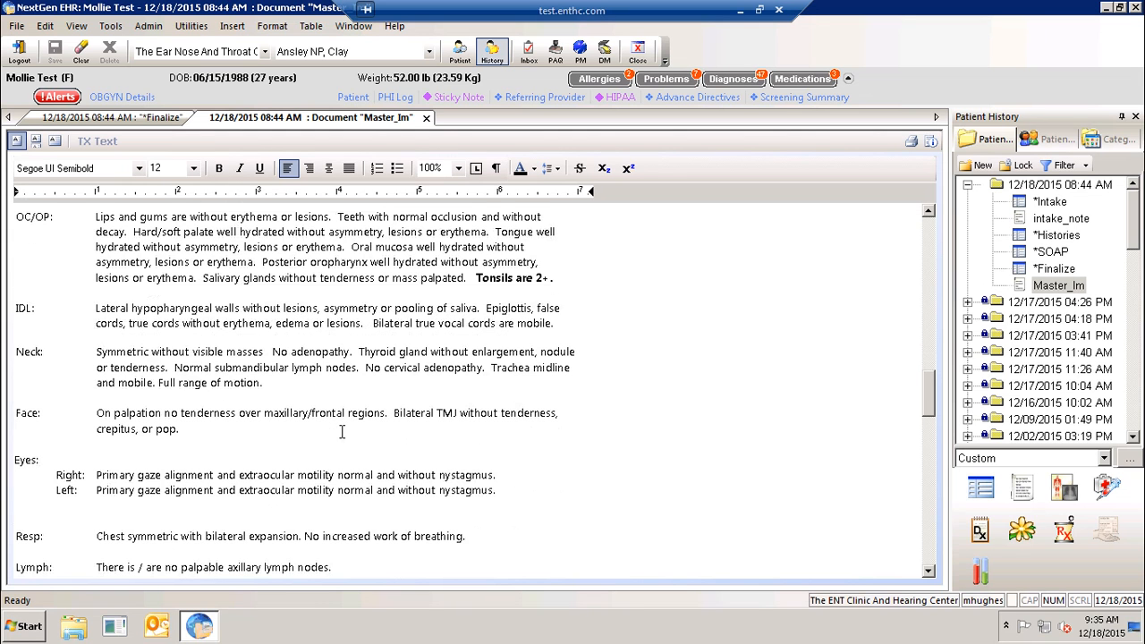
scroll(211, 456, "down", 4)
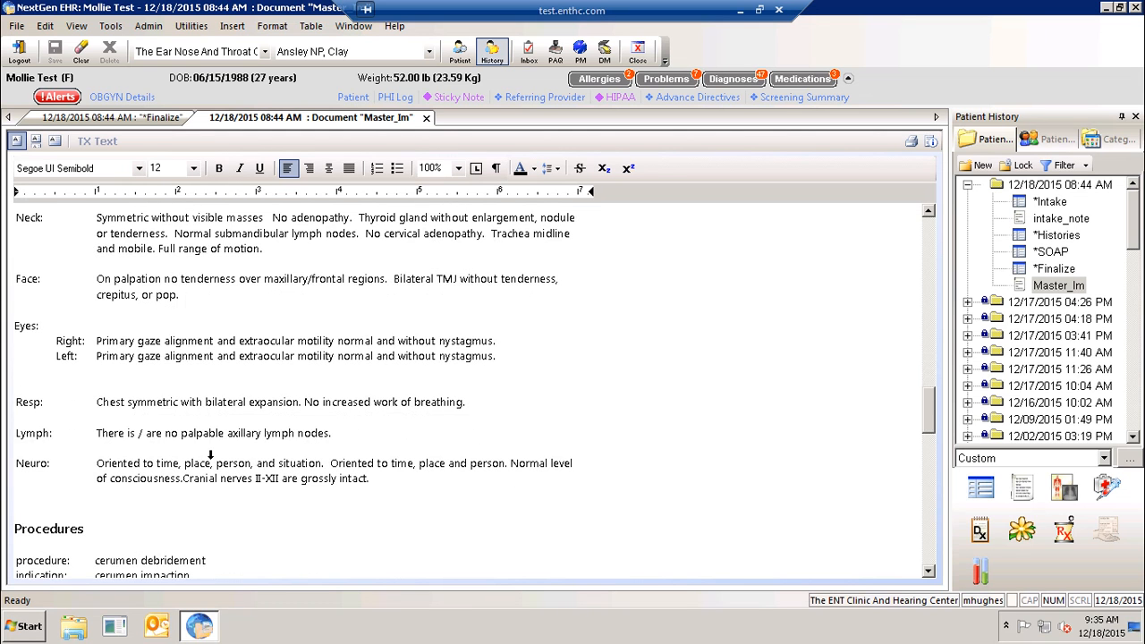
Examine the Procedures section of the note, covering the cerumen debridement and nasal endoscopy documentation
scroll(211, 457, "down", 2)
scroll(212, 459, "down", 6)
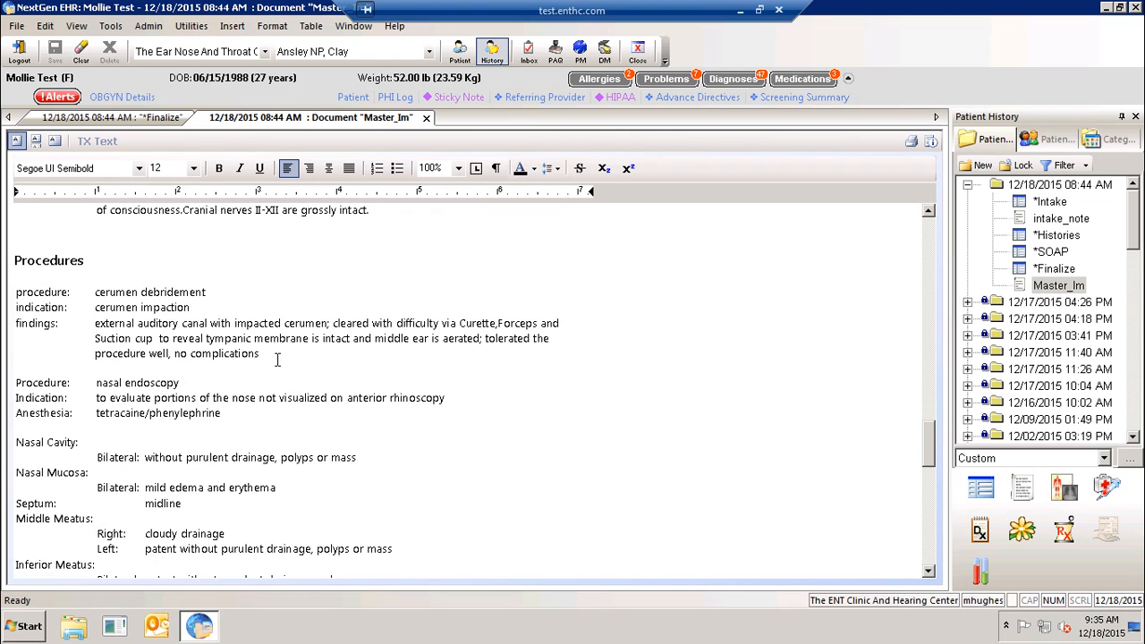
left_click(256, 356)
scroll(306, 358, "down", 3)
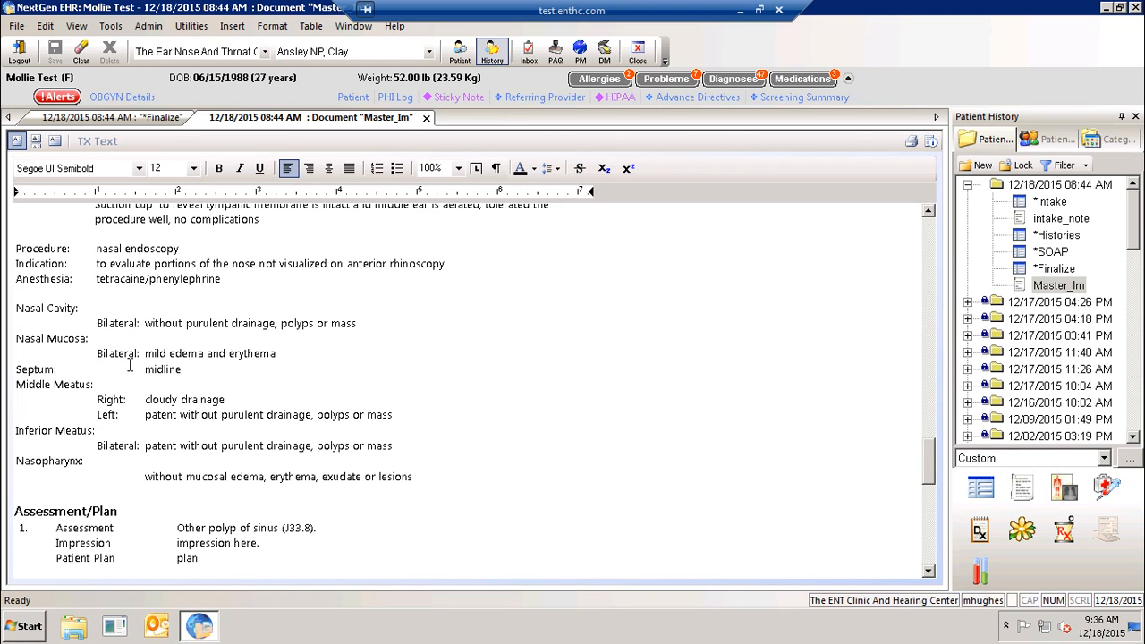
scroll(335, 491, "down", 1)
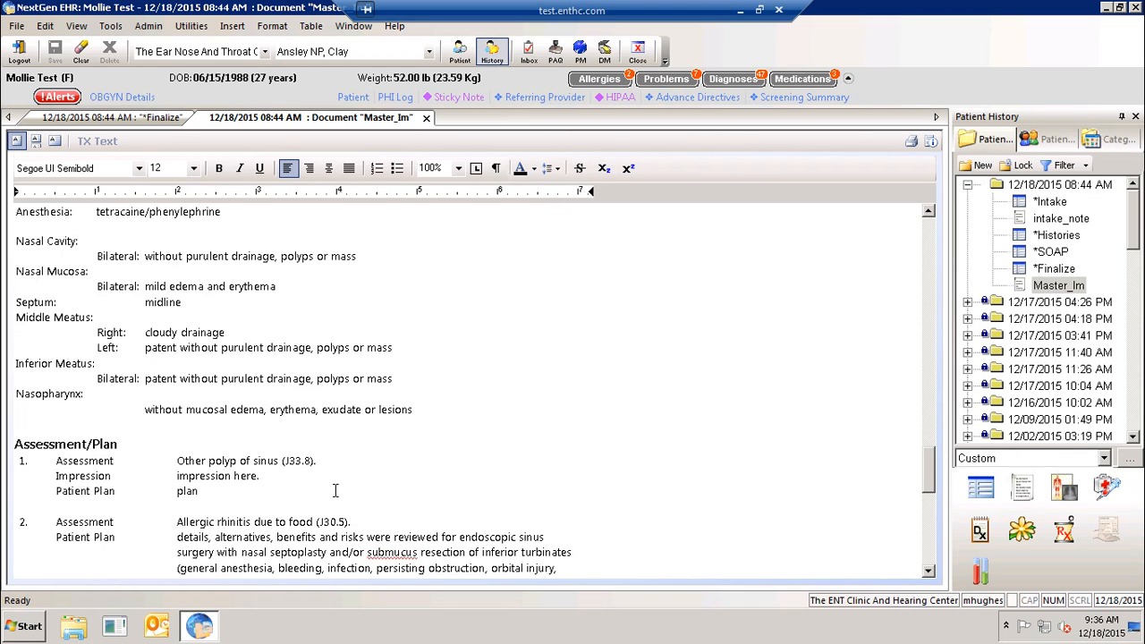
scroll(335, 490, "up", 1)
scroll(335, 491, "up", 1)
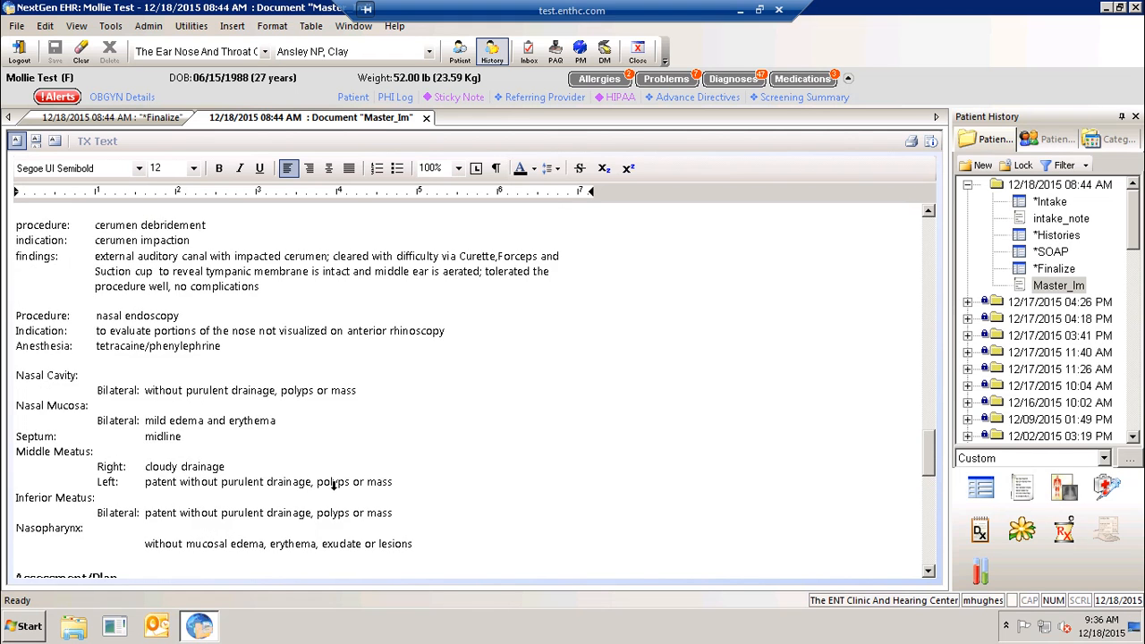
scroll(336, 490, "up", 1)
scroll(336, 490, "down", 3)
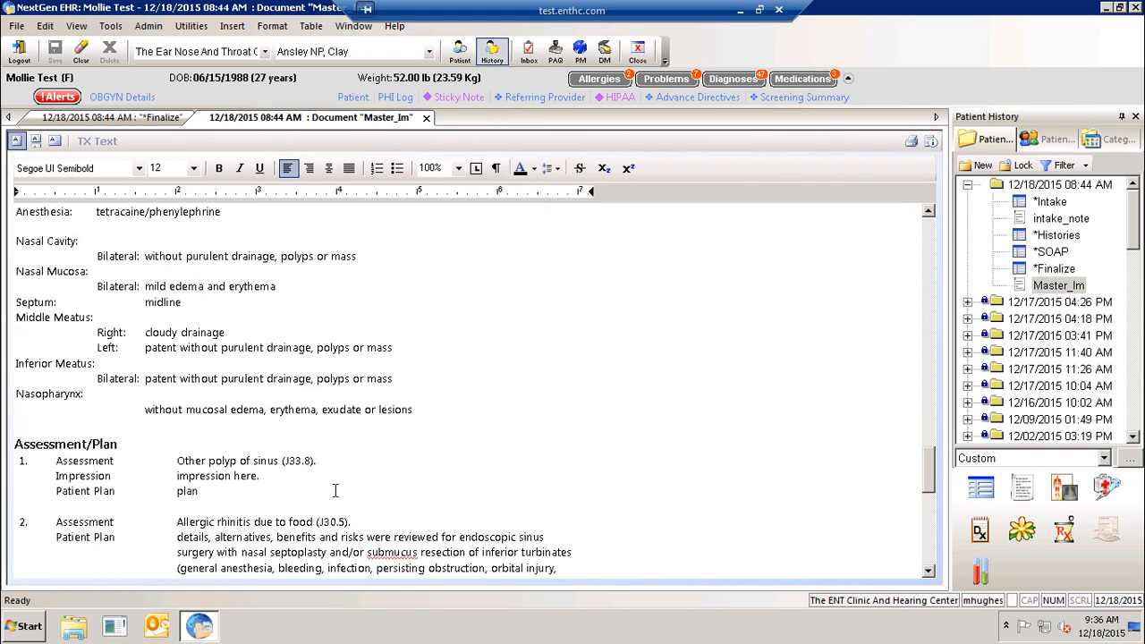
Review the numbered Assessment/Plan entries and the provider and scribe attestation that closes the note
scroll(335, 490, "down", 2)
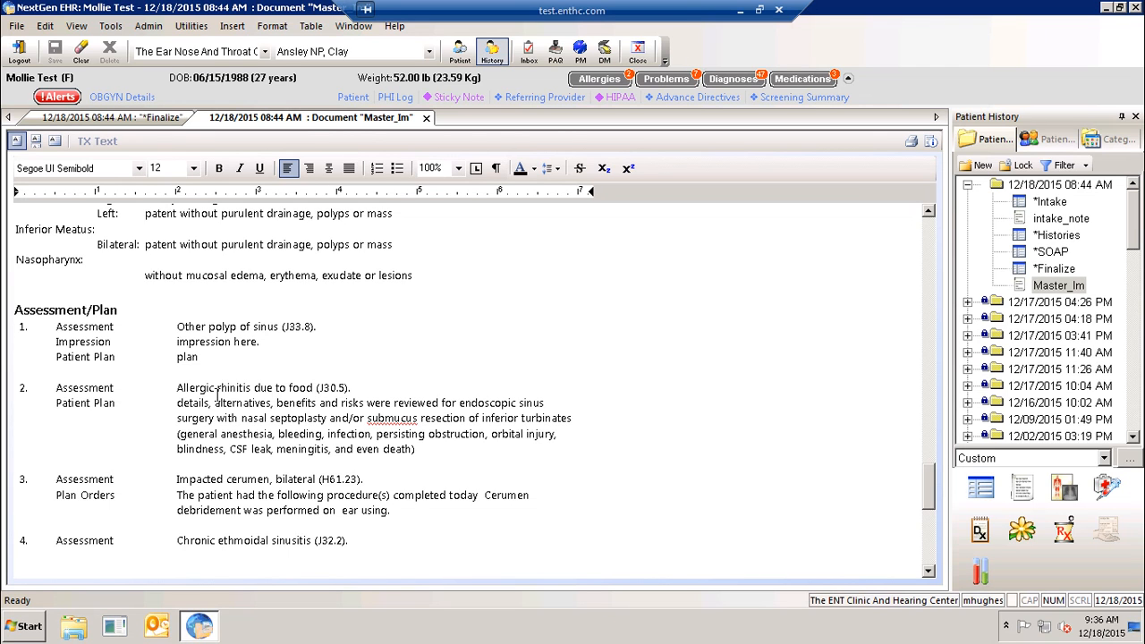
scroll(208, 383, "down", 2)
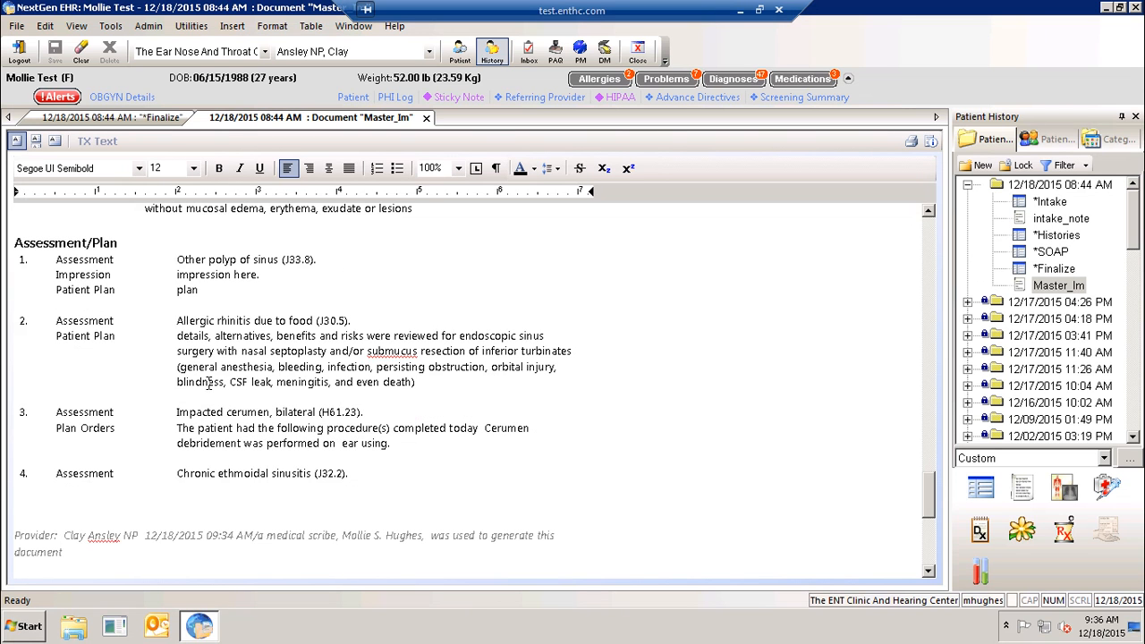
scroll(209, 382, "down", 10)
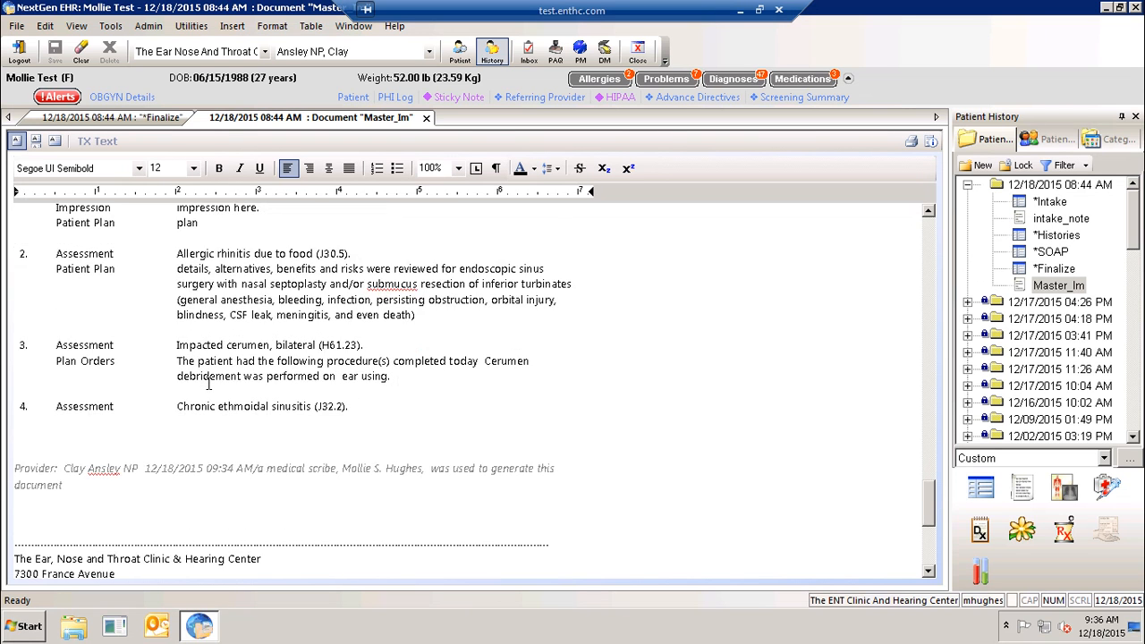
Skim the visit note once more from its header to the Procedures section, and minimize the remote session window
scroll(208, 382, "up", 14)
scroll(208, 383, "up", 15)
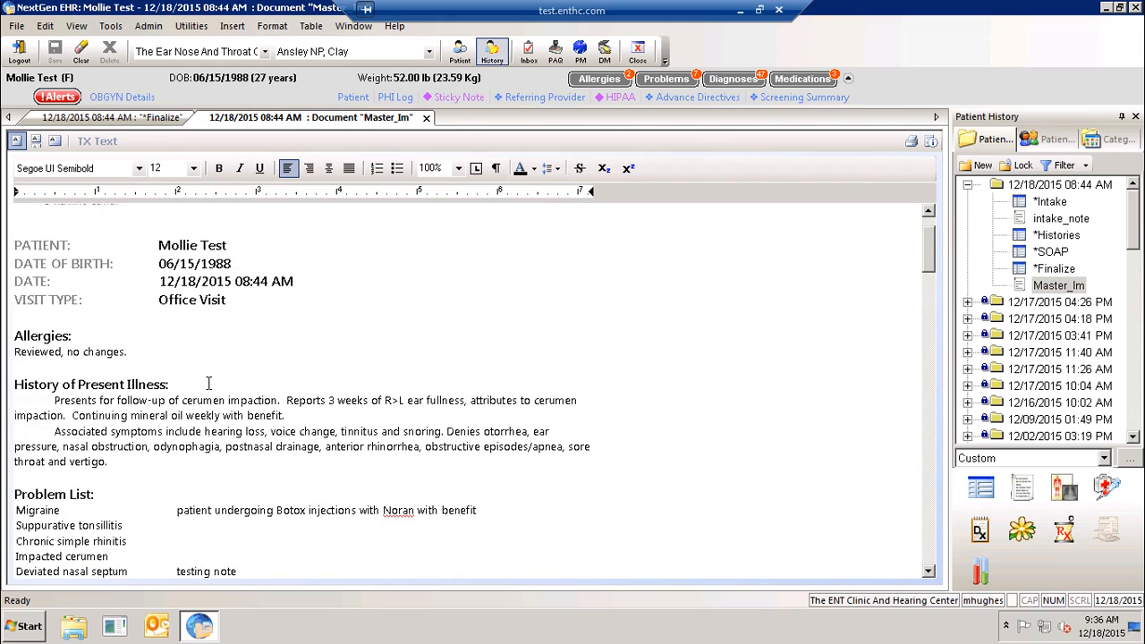
scroll(208, 383, "up", 2)
scroll(209, 383, "down", 12)
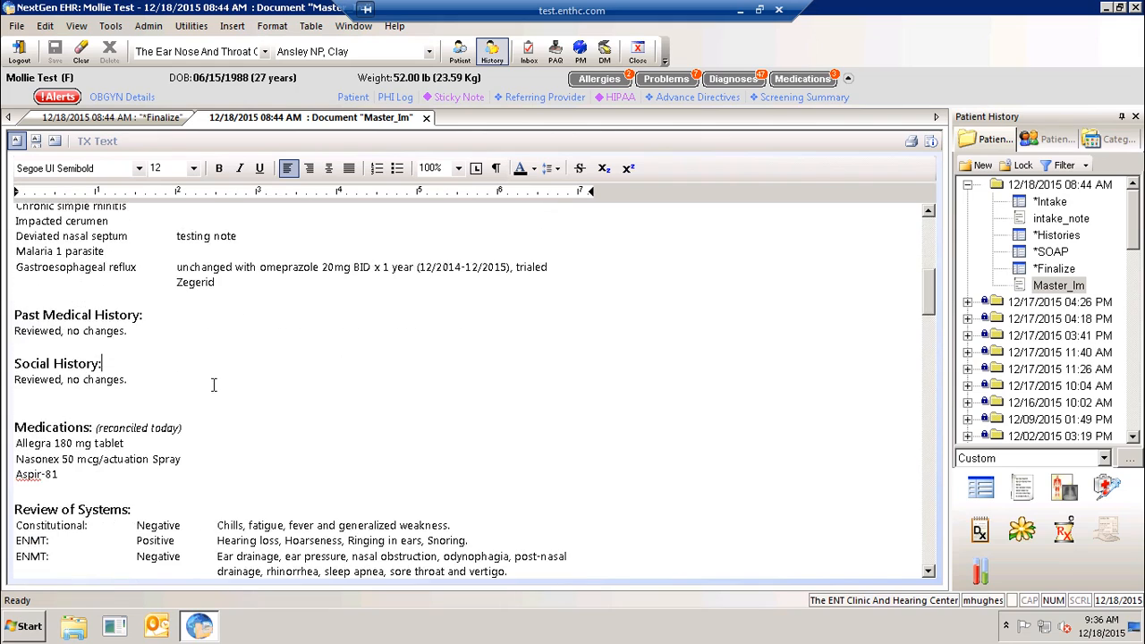
scroll(213, 384, "down", 2)
scroll(482, 520, "down", 8)
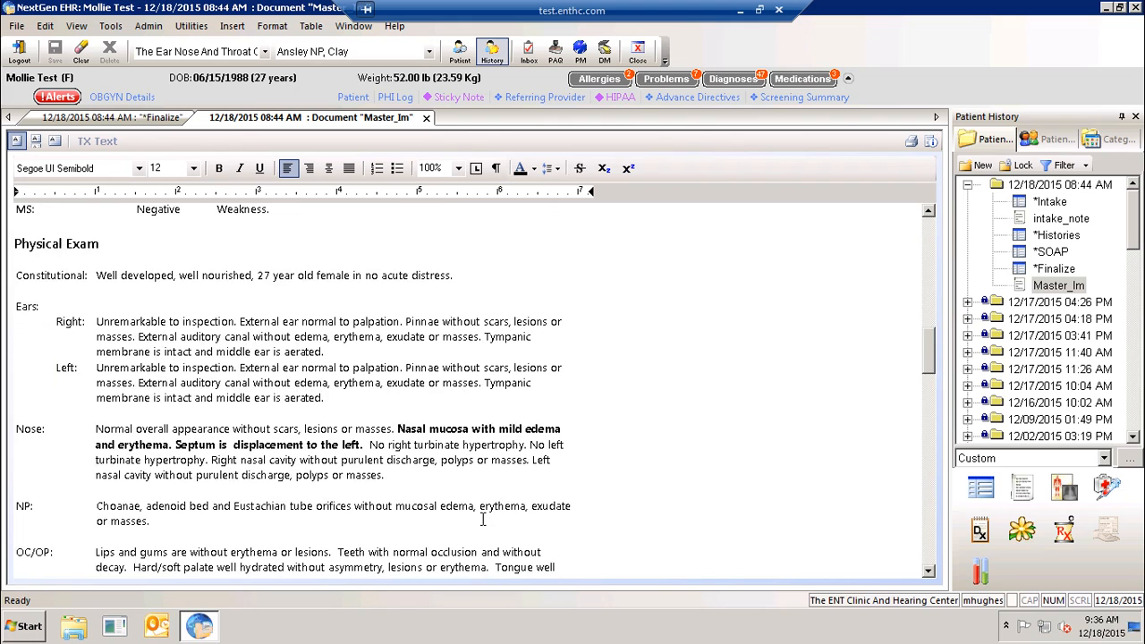
scroll(483, 520, "down", 9)
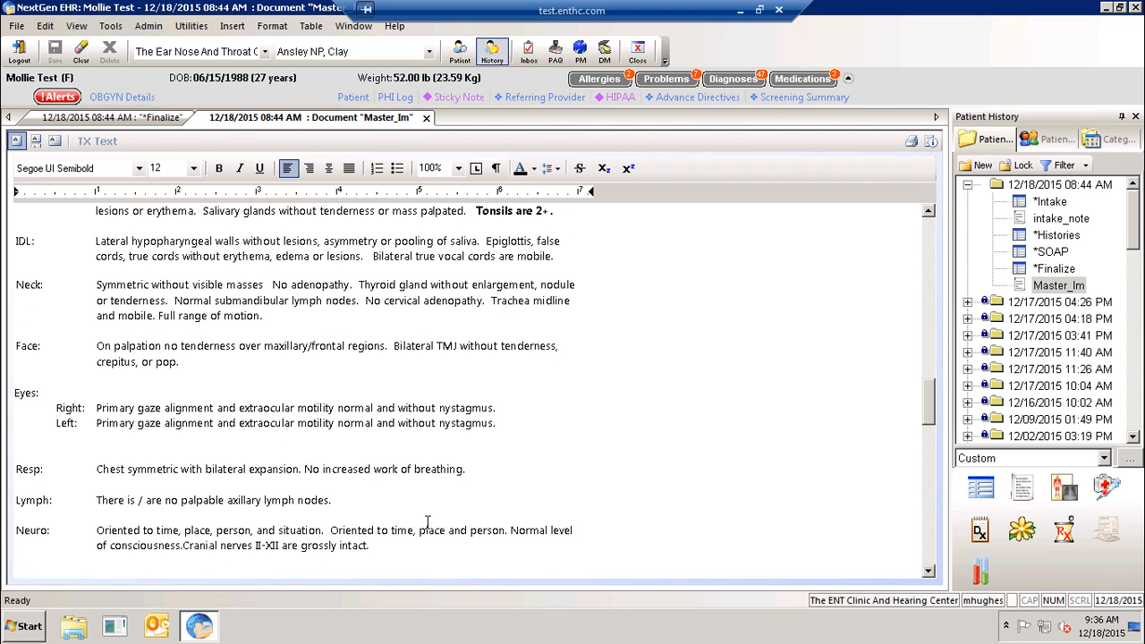
scroll(428, 522, "down", 3)
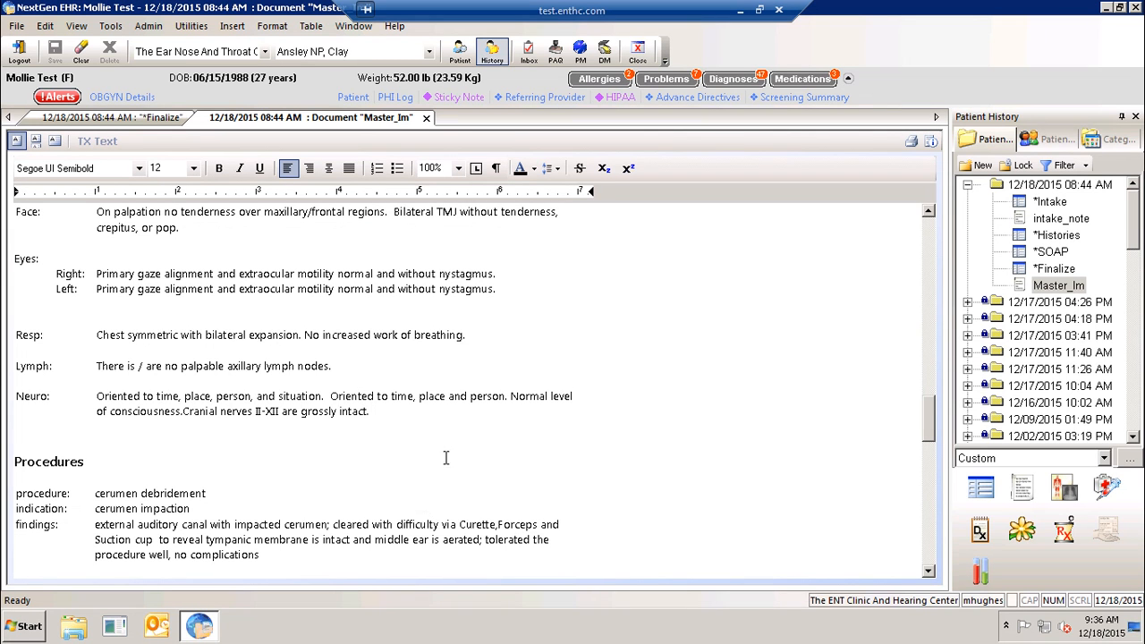
scroll(636, 402, "up", 6)
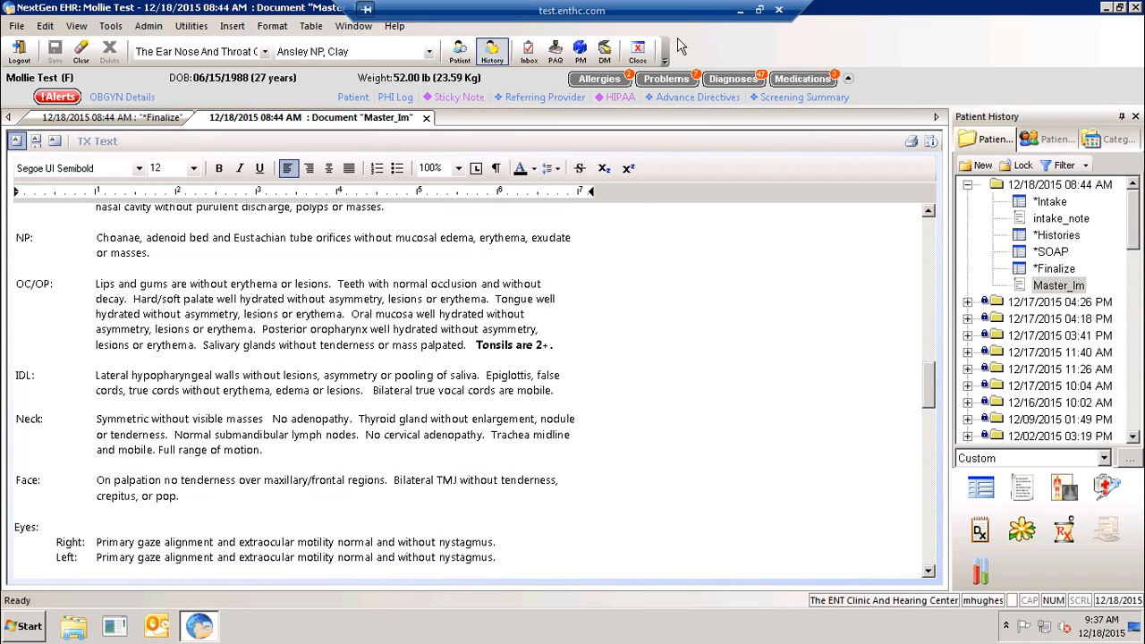
left_click(737, 11)
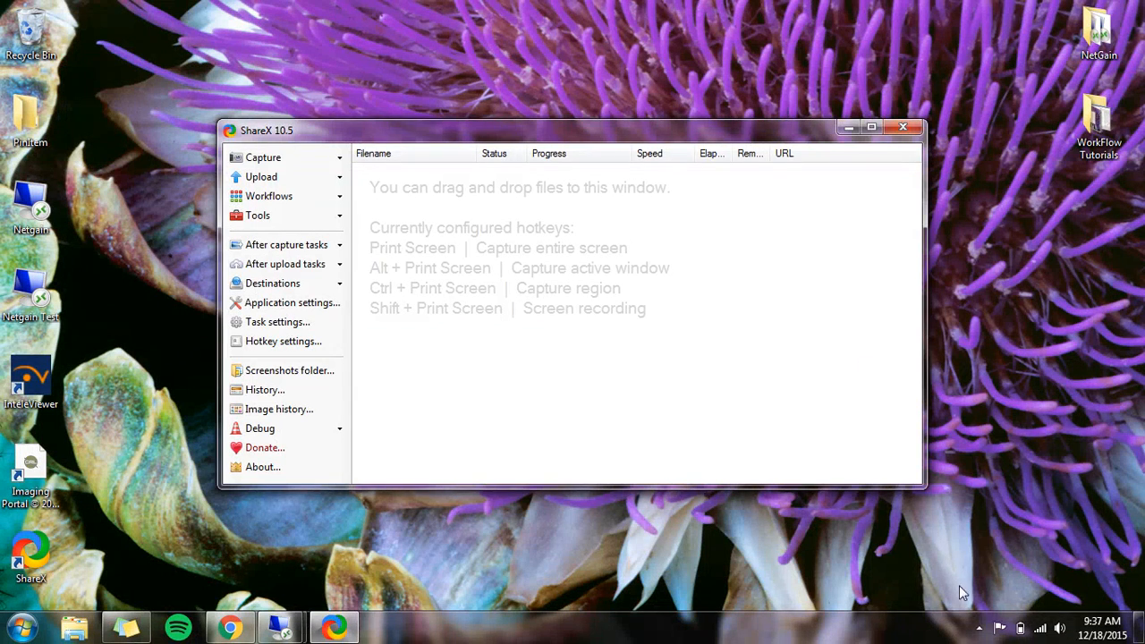